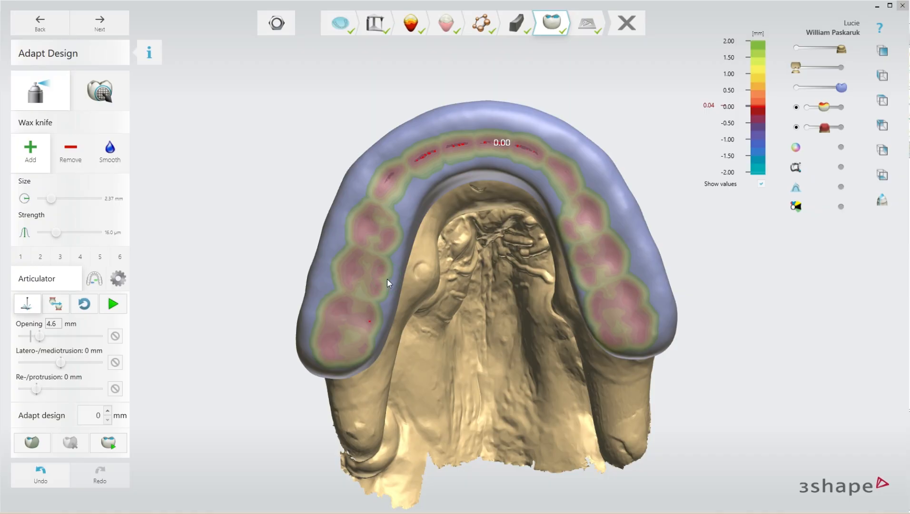
Smooth the palatal surface of the splint behind the front teeth with the wax knife.
right_click_drag(387, 279, 513, 111)
left_click(111, 152)
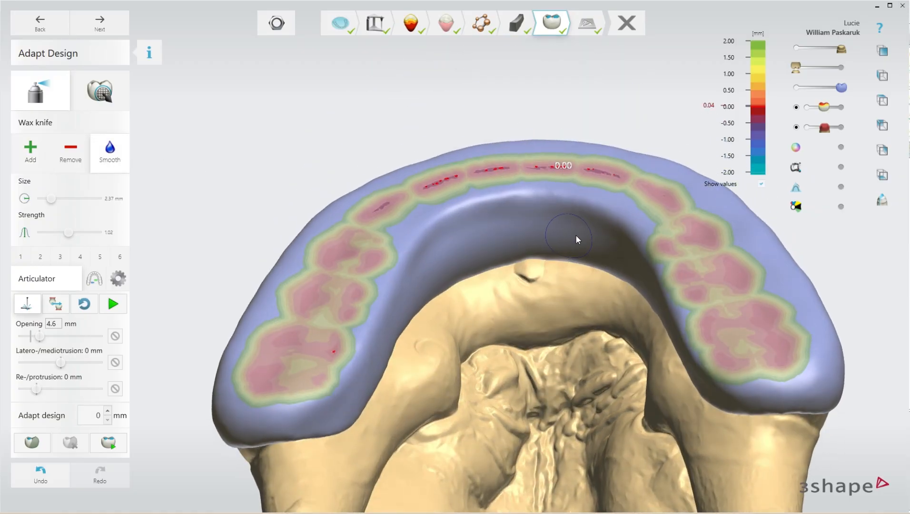
left_click_drag(576, 239, 609, 239)
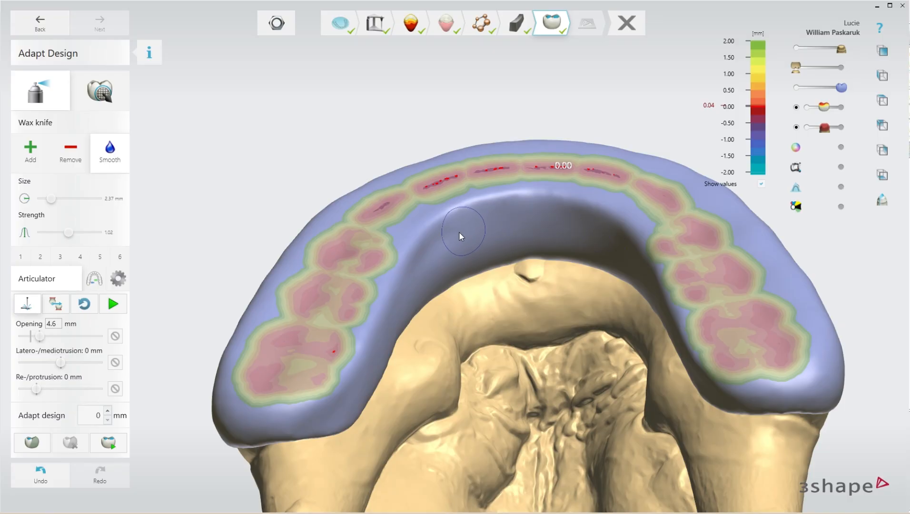
mouse_move(555, 225)
right_mouse_down()
mouse_move(520, 181)
mouse_move(595, 216)
mouse_move(538, 235)
mouse_move(558, 226)
right_mouse_up()
scroll(595, 216, "down", 3)
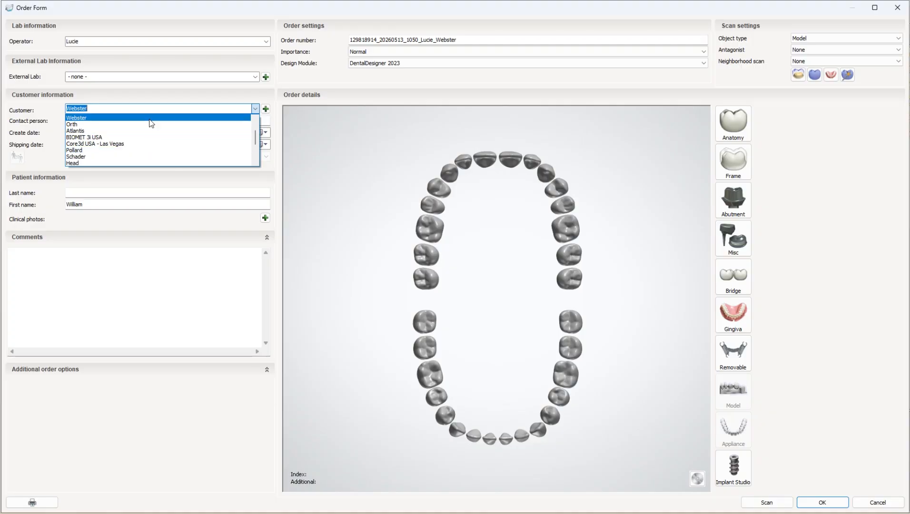
Choose the customer for the new order and enter the patient's last name.
left_click(177, 125)
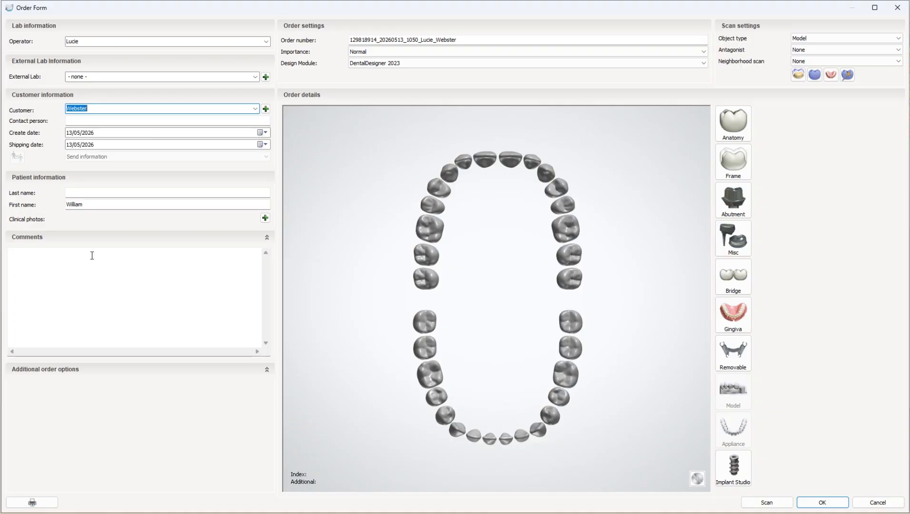
left_click(97, 207)
left_click(89, 195)
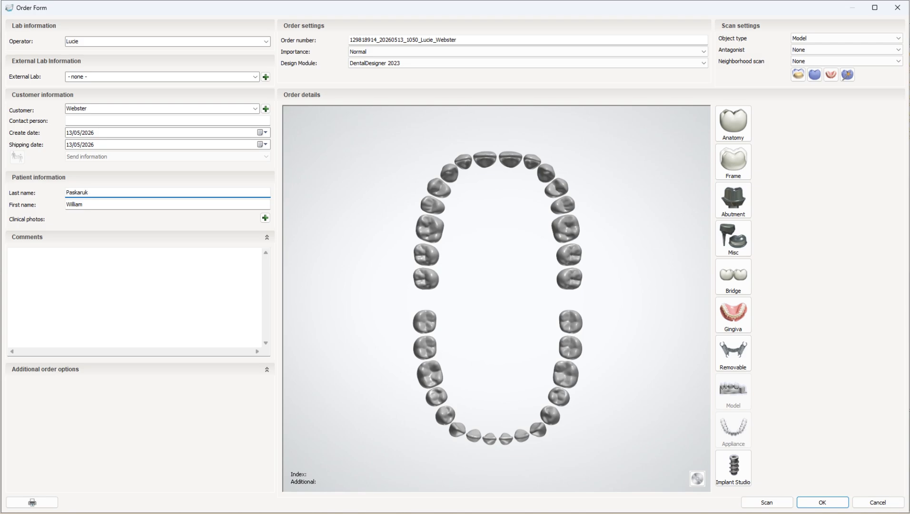
Replace the customer's name at the end of the order number with the patient's last name copied from the patient information.
left_click_drag(91, 195, 54, 200)
key("ctrl+c")
left_click_drag(437, 42, 465, 48)
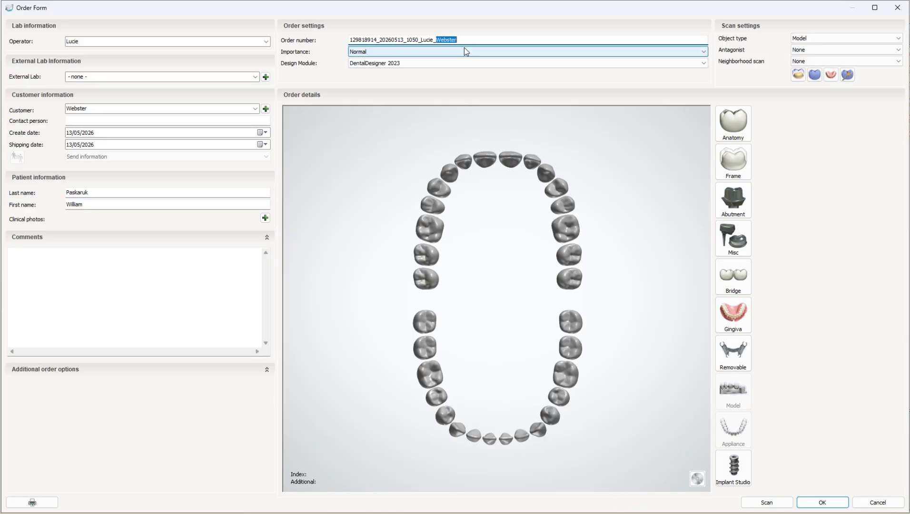
key("ctrl+v")
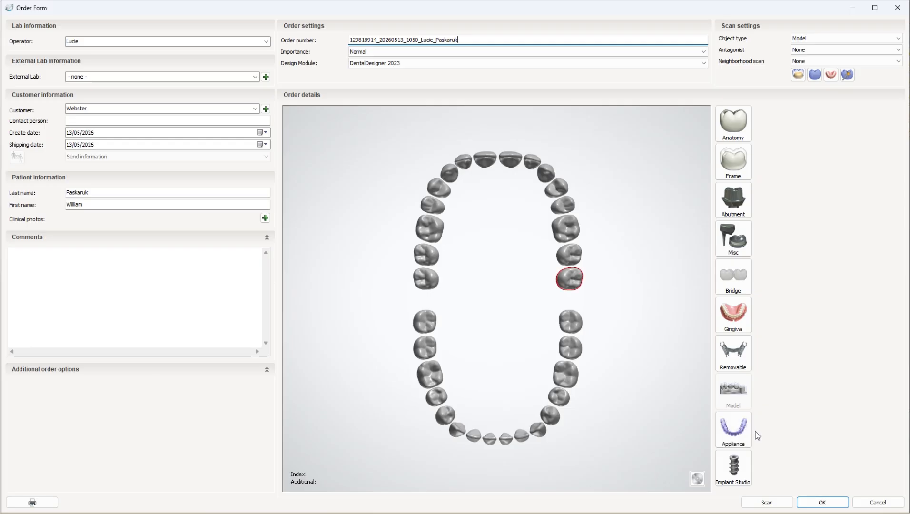
Add a splint appliance over the whole upper arch and set the scan object type to Digital impression.
left_click(733, 429)
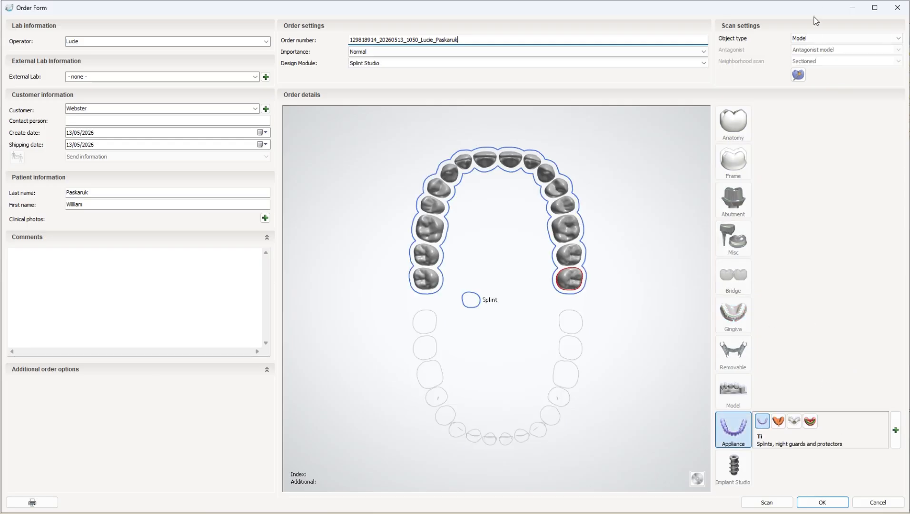
left_click(815, 38)
left_click(827, 47)
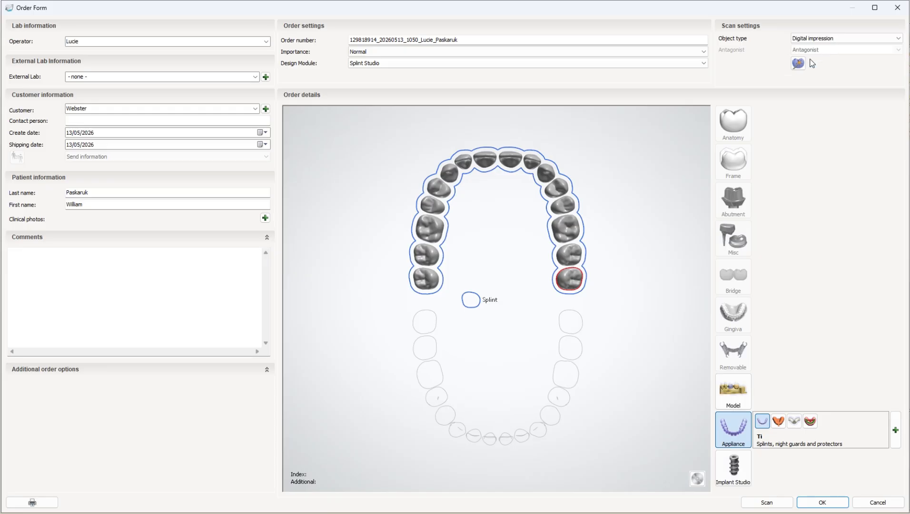
Add unsectioned models of both jaws with Model Builder and save the order.
left_click(744, 403)
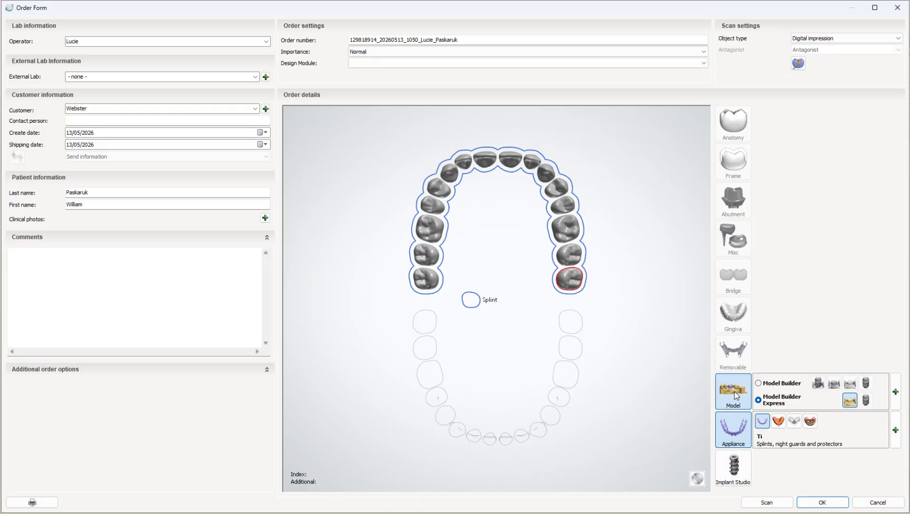
left_click(790, 388)
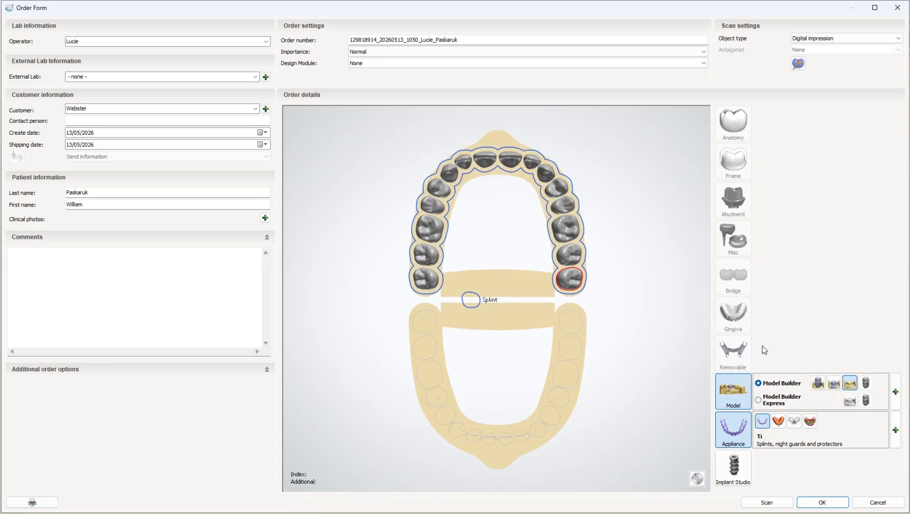
left_click(818, 505)
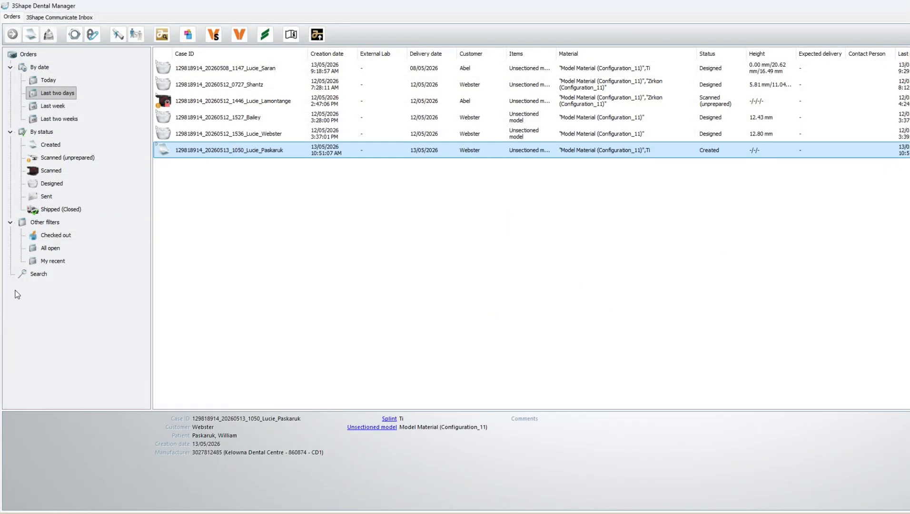
Import the patient's UpperJawScan and LowerJawScan PLY files as the preparation scans of the new order.
right_click(427, 152)
left_click(440, 159)
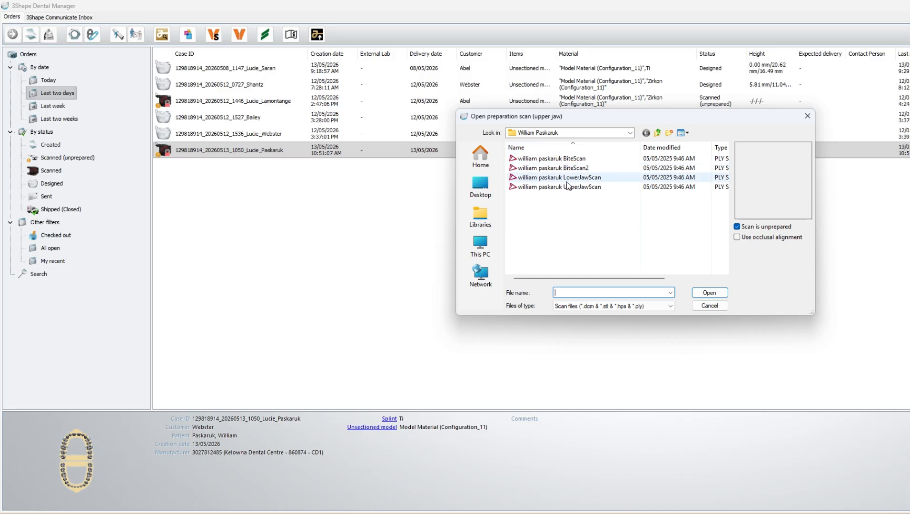
double_click(567, 187)
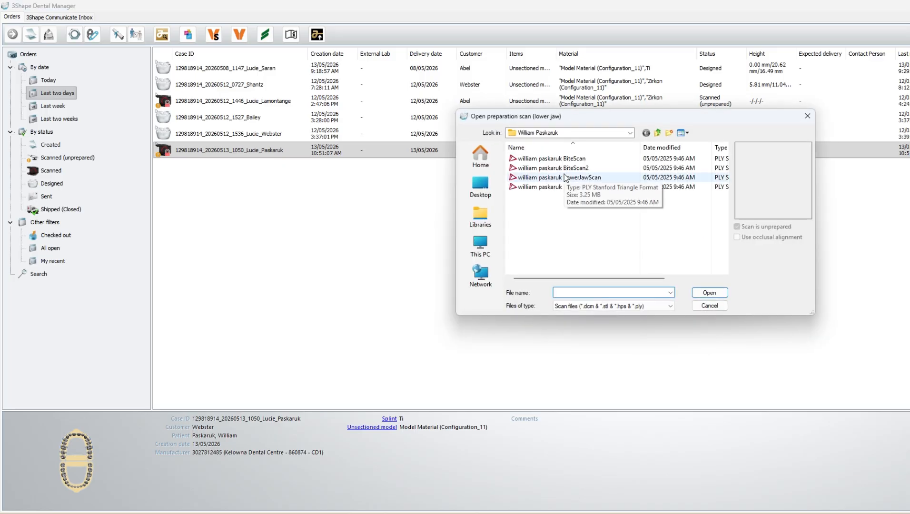
double_click(565, 176)
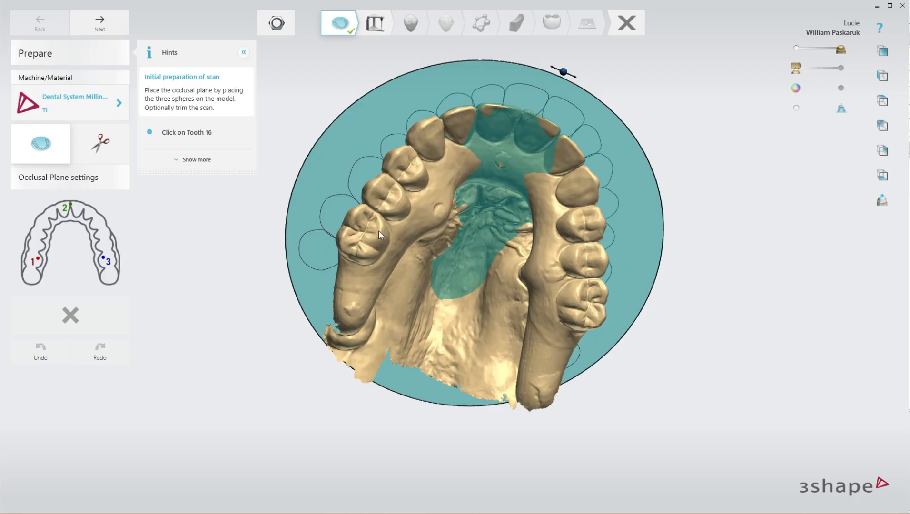
Define the occlusal plane with points on tooth 16, between teeth 11 and 21, and on tooth 26.
left_click(379, 231)
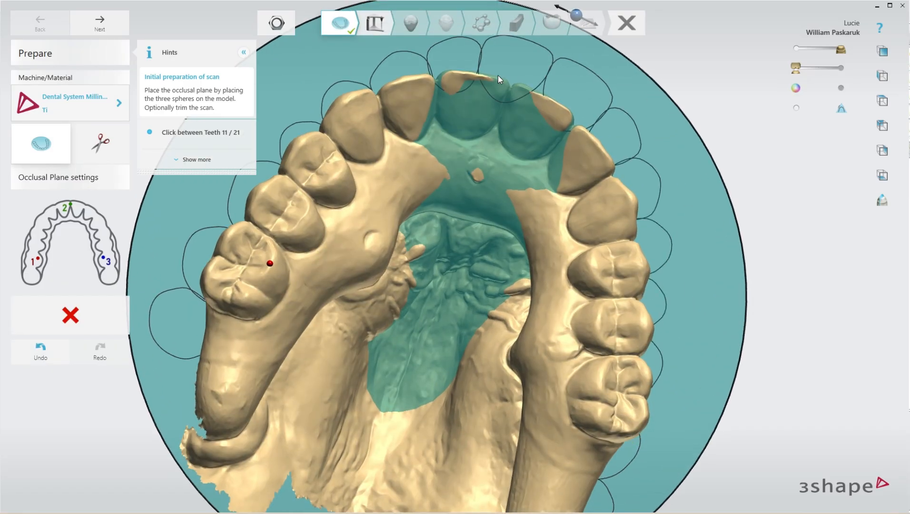
left_click(519, 86)
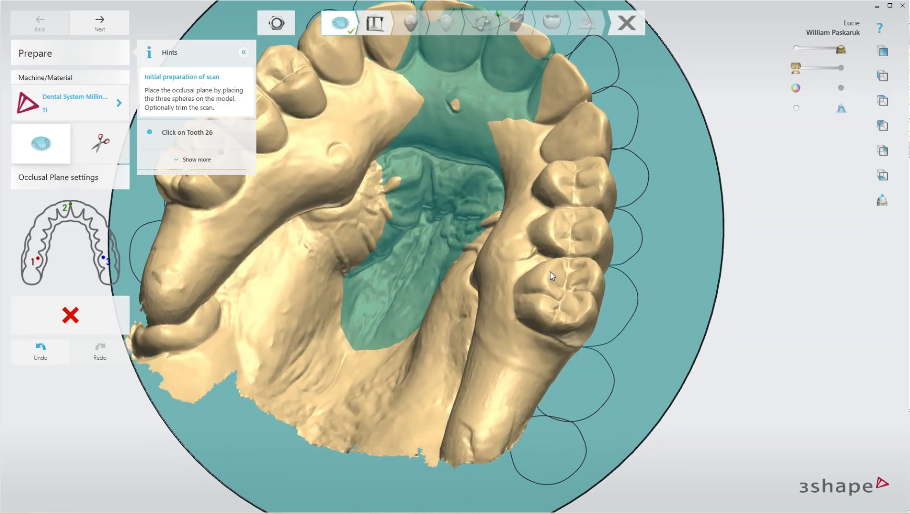
left_click(551, 276)
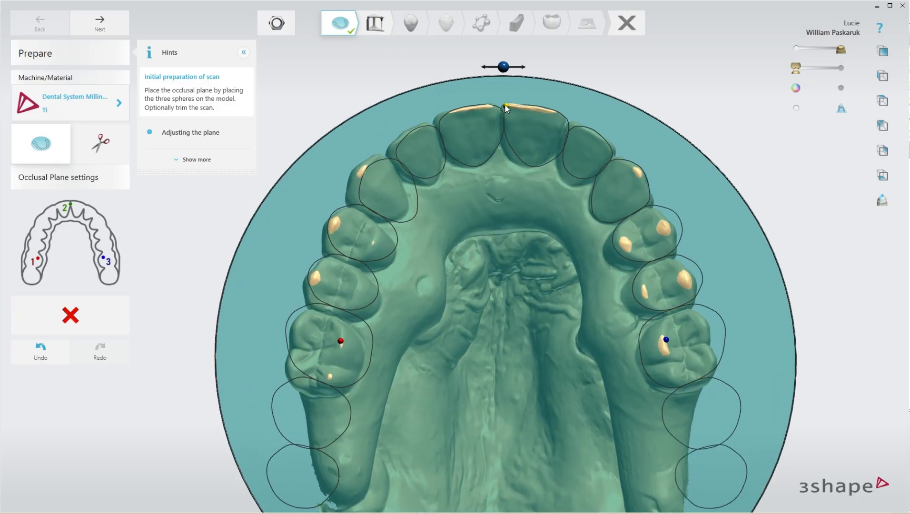
Fine-tune the occlusal plane against the upper teeth and proceed to the bite configuration.
right_click_drag(506, 105, 305, 201)
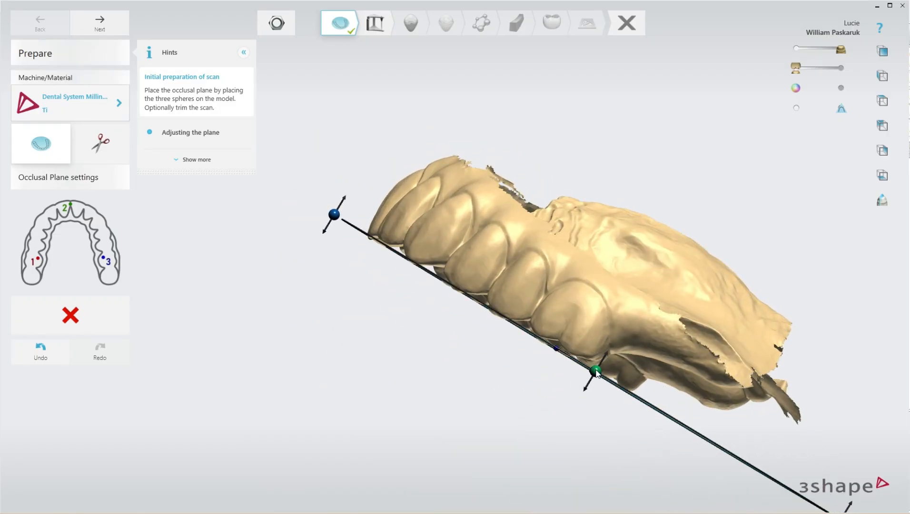
left_click_drag(596, 372, 595, 377)
right_click_drag(594, 376, 653, 229)
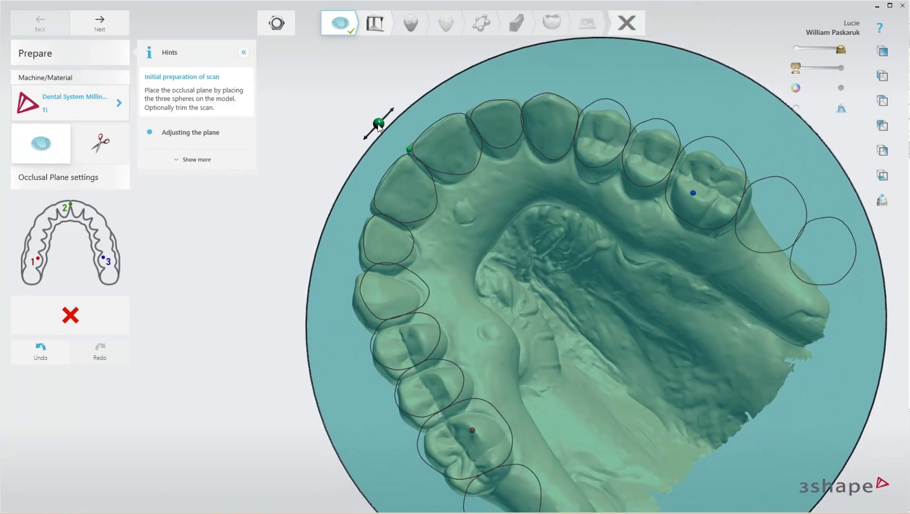
right_click_drag(379, 127, 584, 261)
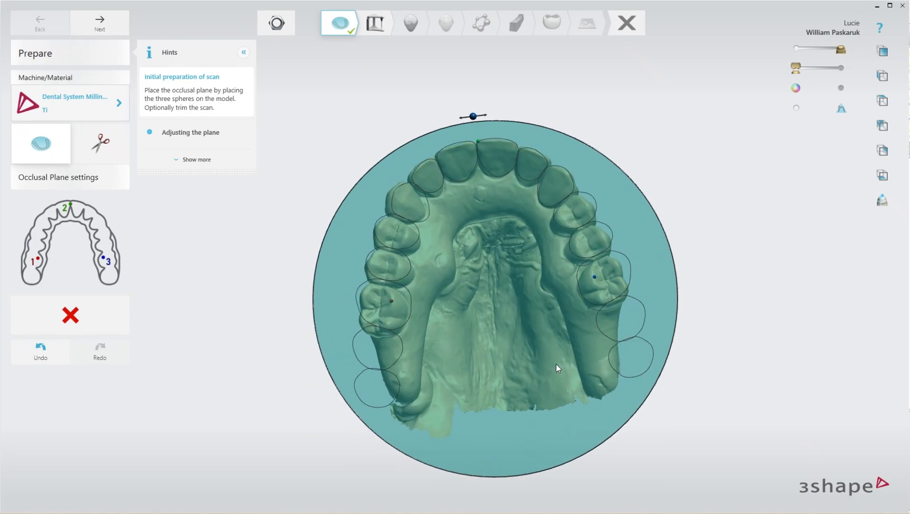
left_click(100, 21)
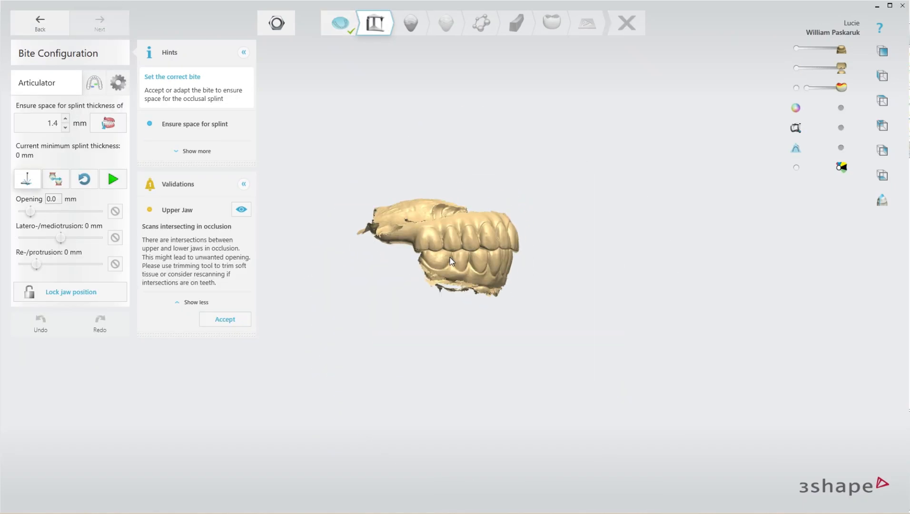
Accept the upper jaw intersection validation and open the bite to ensure space for a 1.4 mm splint thickness.
left_click(225, 319)
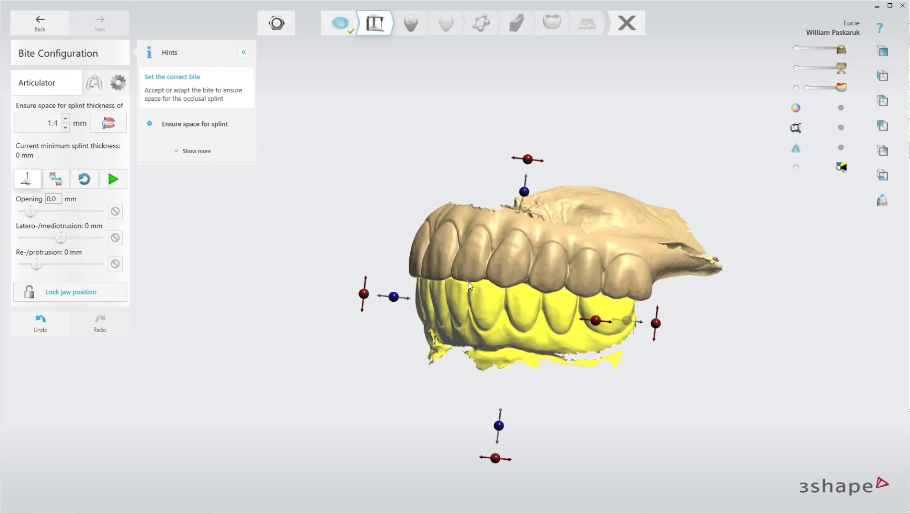
mouse_move(646, 255)
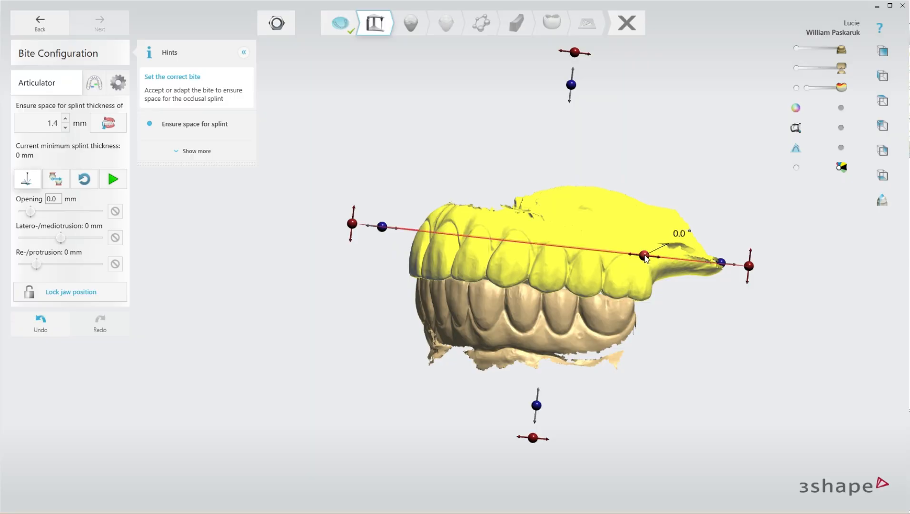
mouse_move(399, 231)
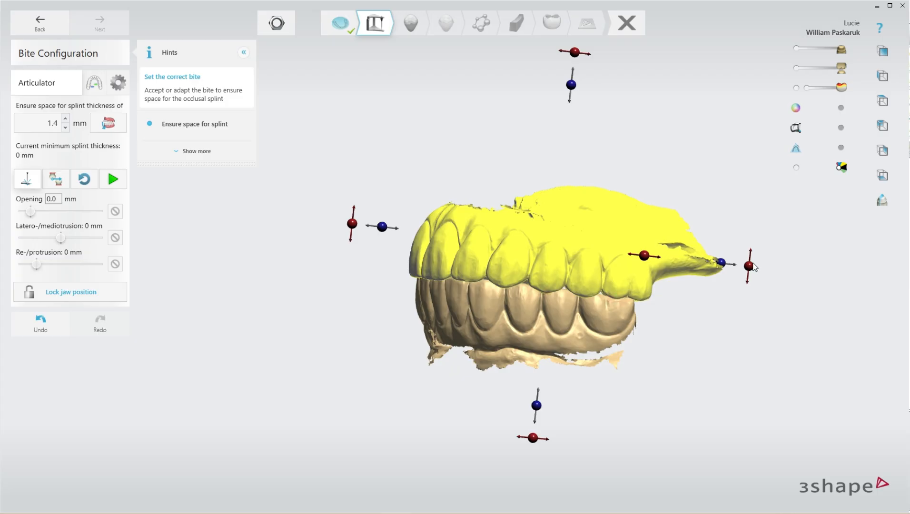
right_click_drag(650, 311, 547, 227)
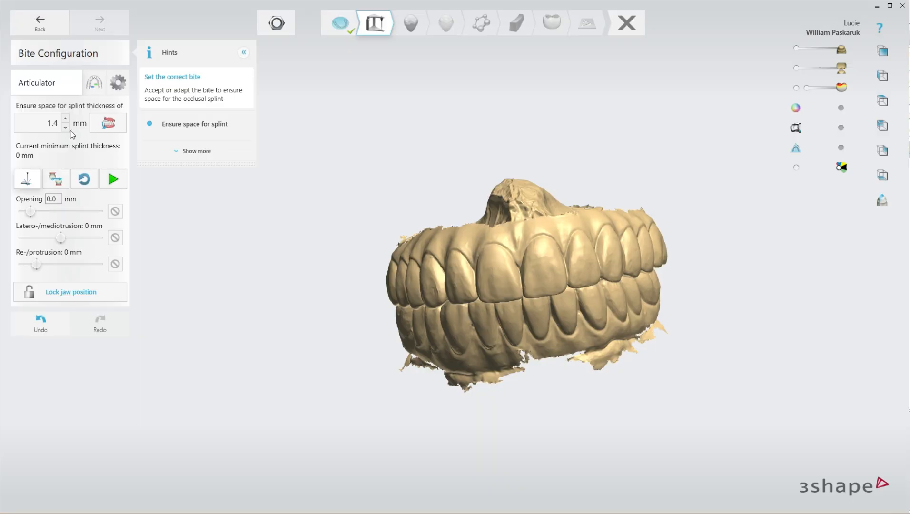
left_click(109, 124)
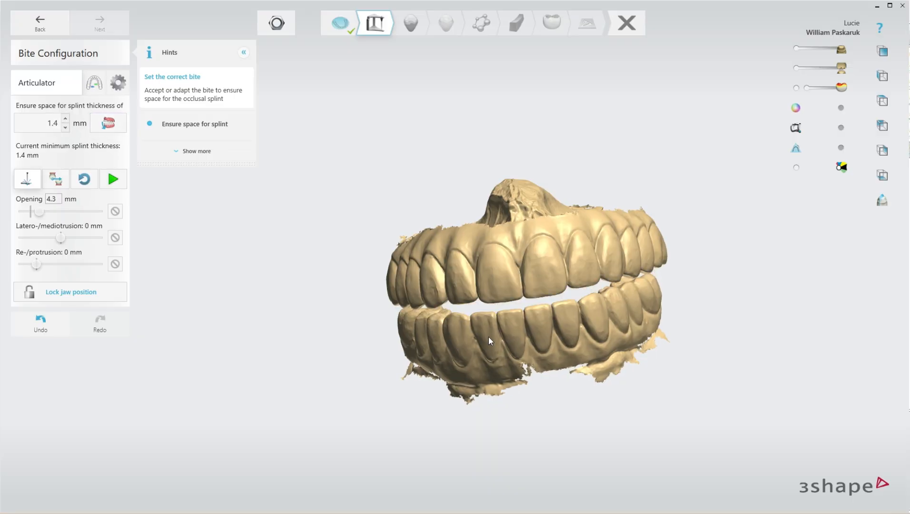
Measure the gap between the upper and lower molars on the patient's right side in a cross section.
right_click_drag(489, 337, 454, 297)
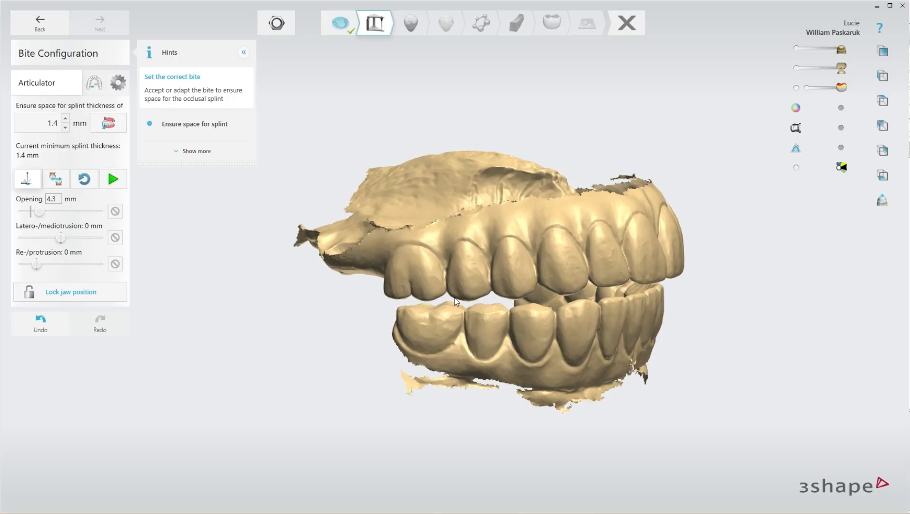
key("x")
left_click_drag(427, 173, 423, 428)
scroll(681, 437, "up", 5)
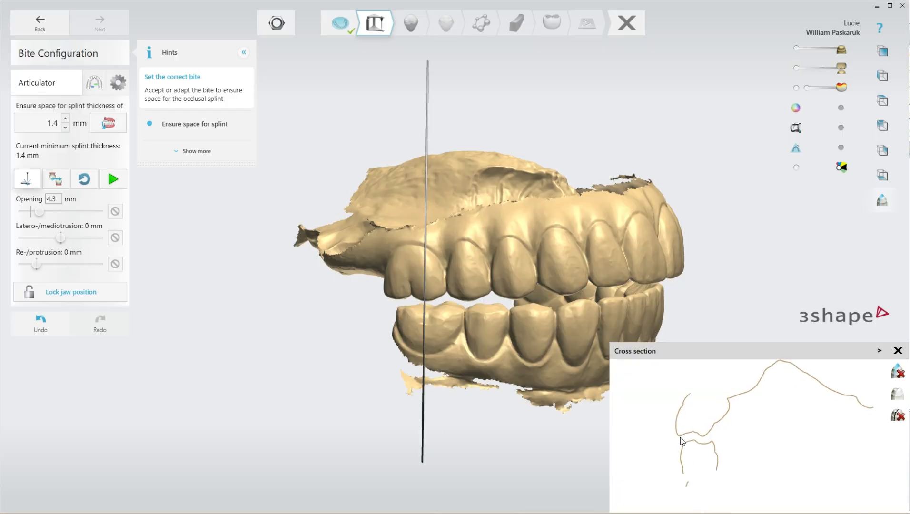
scroll(702, 467, "up", 3)
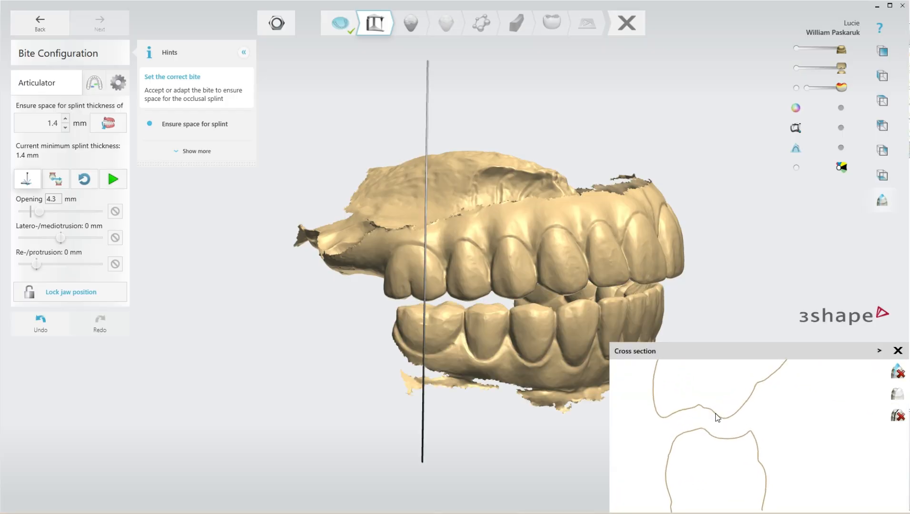
left_click_drag(715, 413, 706, 431)
mouse_move(517, 359)
right_mouse_down()
mouse_move(533, 362)
mouse_move(510, 357)
right_mouse_up()
left_click_drag(426, 266, 473, 310)
key("Escape")
Measure the gap between the upper and lower molars on the patient's left side in a cross section.
right_click_drag(480, 310, 904, 313)
right_click_drag(500, 264, 587, 255)
key("c")
left_click_drag(595, 329, 577, 423)
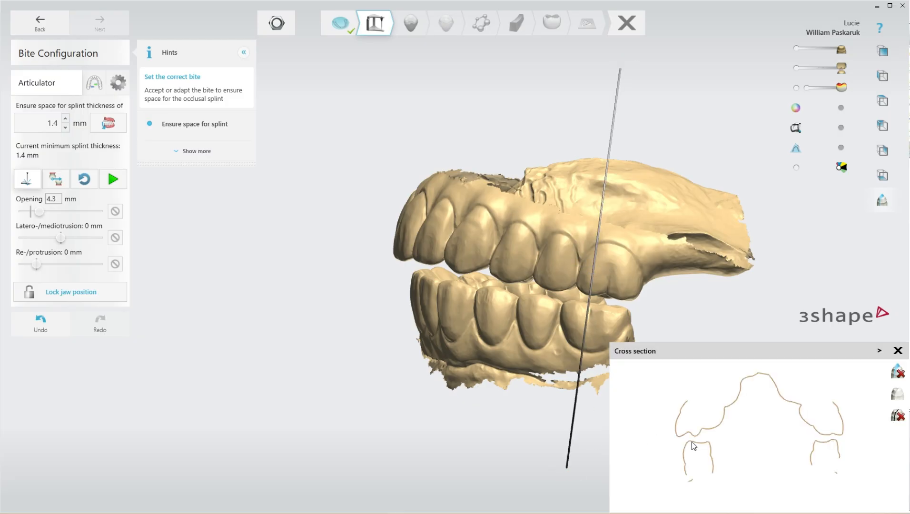
left_click_drag(596, 275, 615, 290)
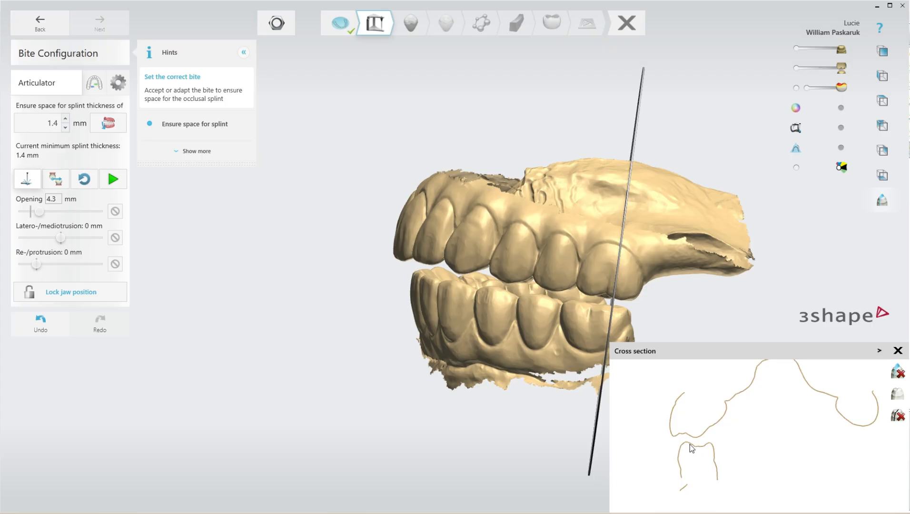
left_click_drag(688, 442, 690, 435)
scroll(682, 434, "up", 5)
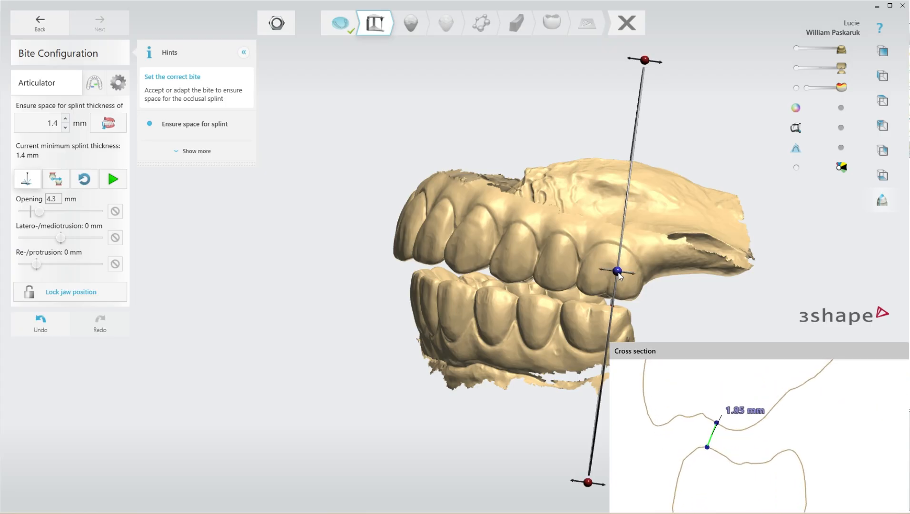
left_click_drag(618, 274, 575, 259)
key("Escape")
scroll(553, 299, "down", 1)
scroll(553, 299, "down", 2)
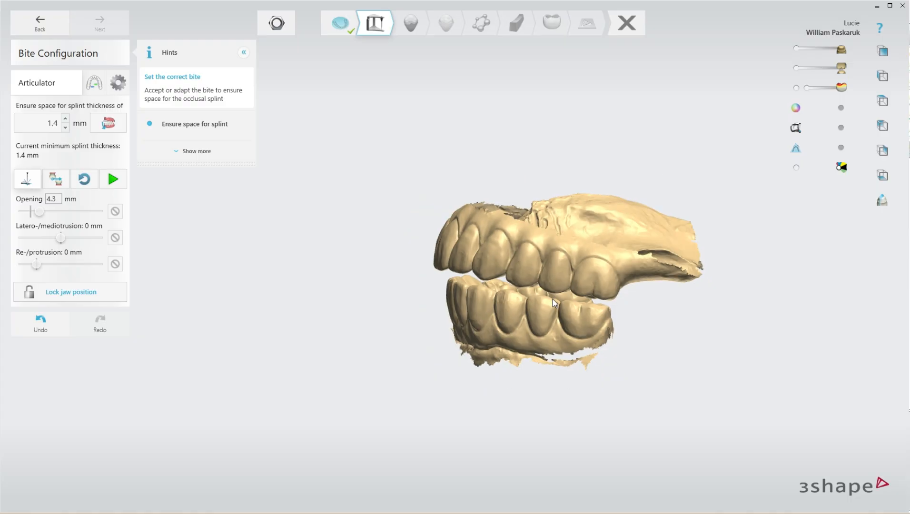
right_click_drag(553, 299, 770, 318)
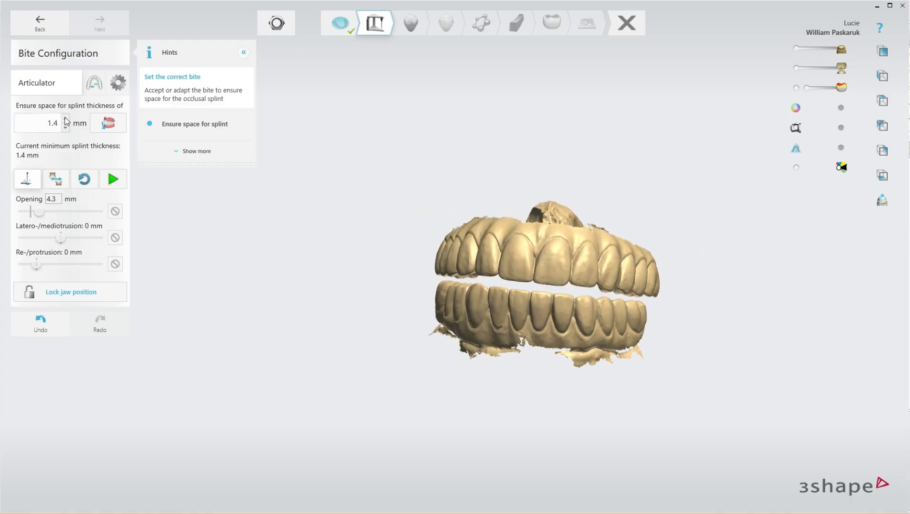
Ensure space for a 1.5 mm splint thickness, lock the jaw position and proceed to blocking out.
left_click(91, 124)
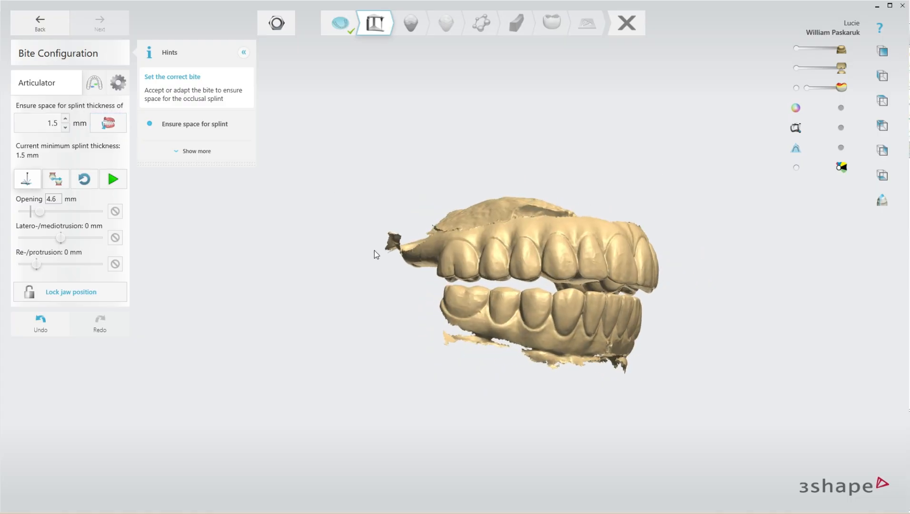
left_click(53, 297)
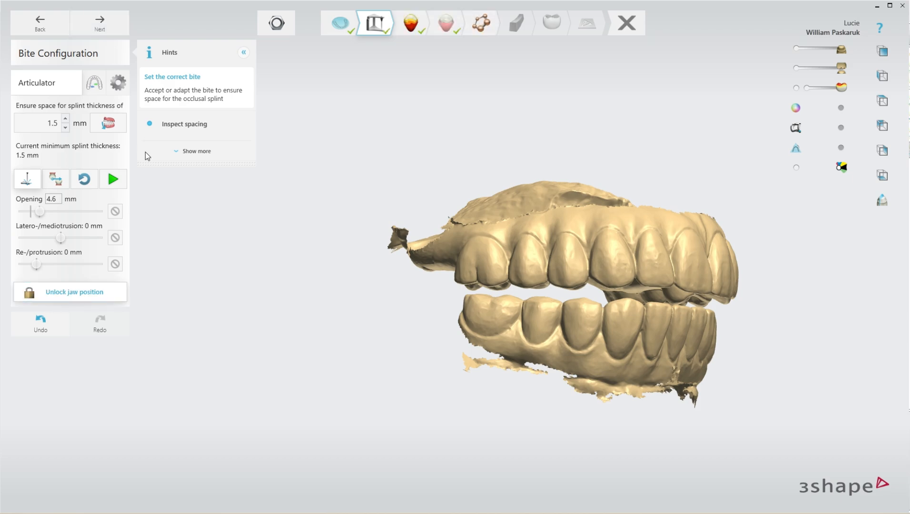
right_click_drag(612, 300, 515, 291)
left_click(112, 27)
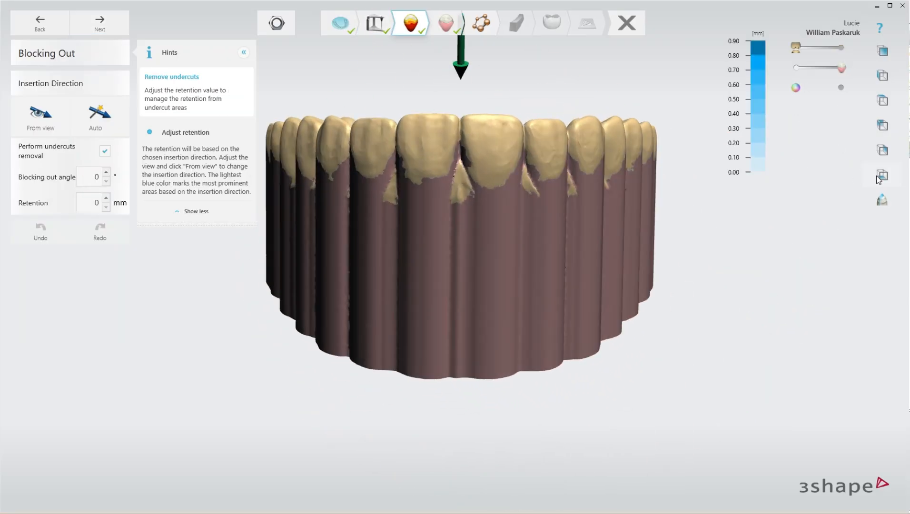
Align the upper jaw in an occlusal view and set the insertion direction from that view.
left_click(892, 177)
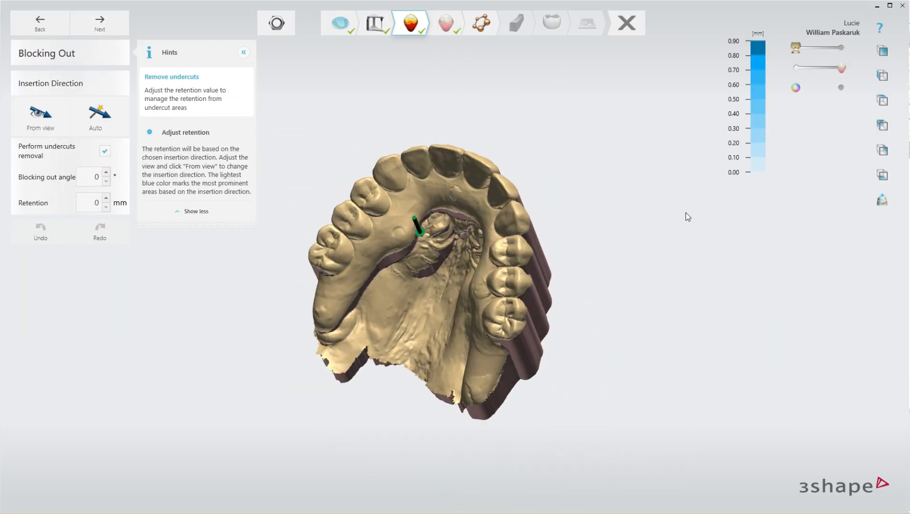
scroll(350, 215, "up", 5)
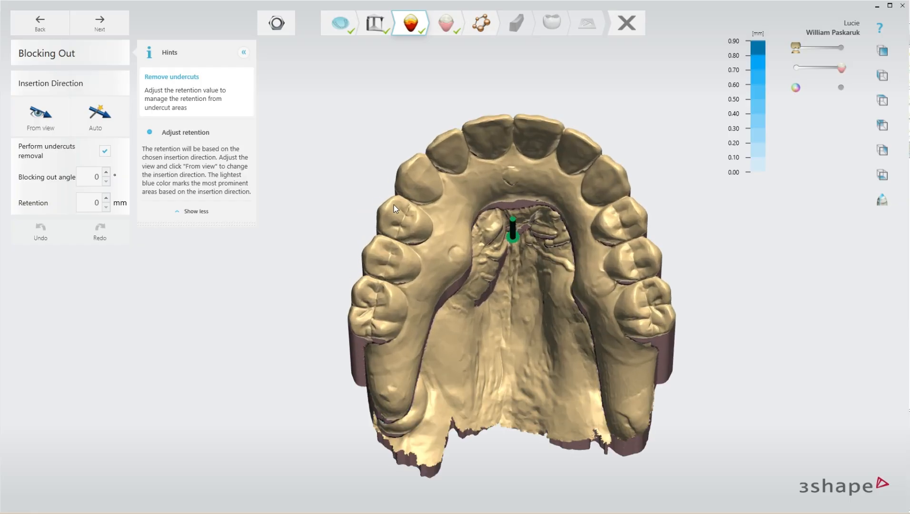
mouse_move(607, 207)
right_mouse_down()
mouse_move(623, 239)
mouse_move(596, 217)
right_mouse_up()
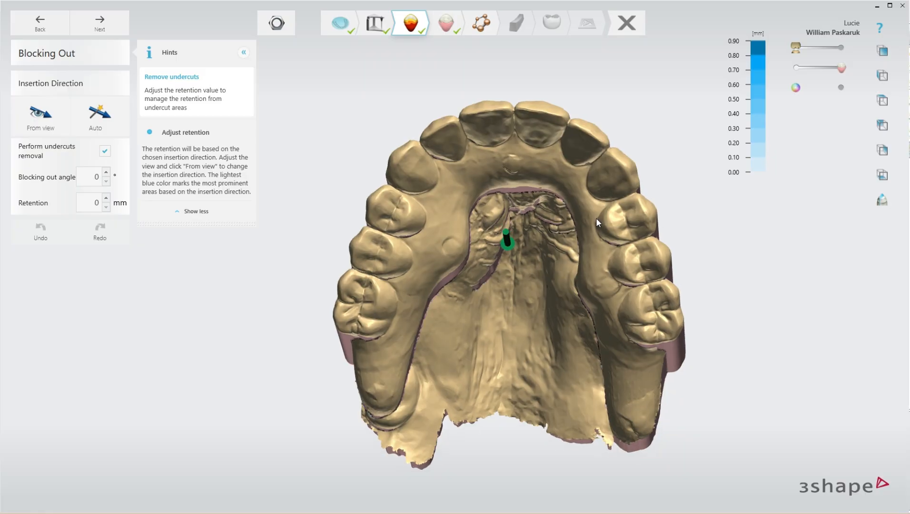
right_click_drag(430, 149, 431, 141)
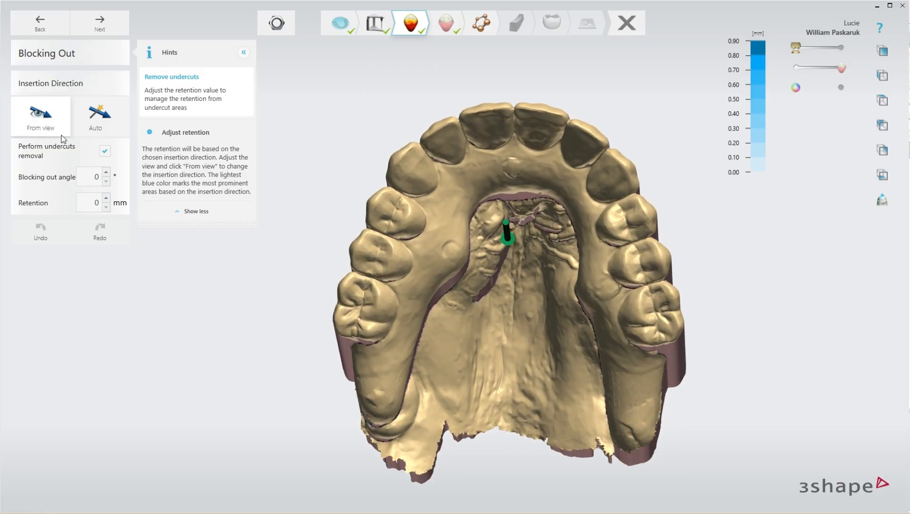
left_click(47, 129)
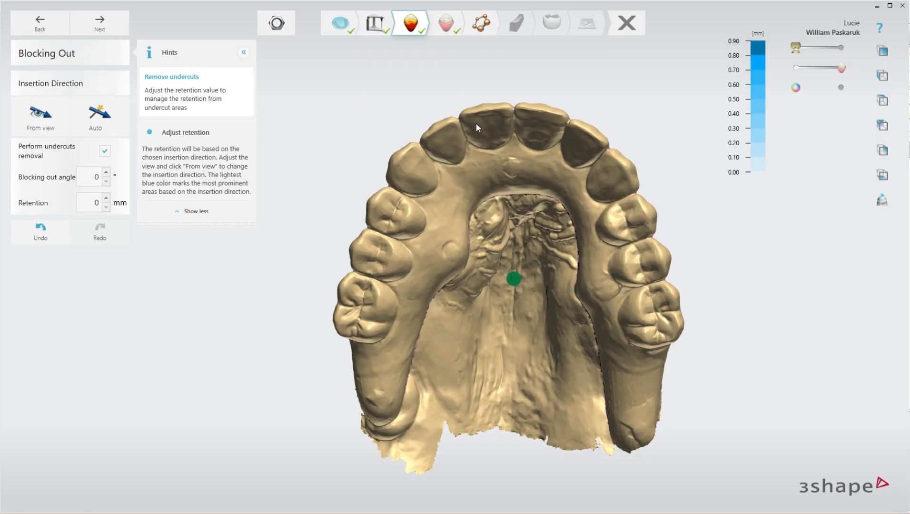
Readjust the insertion direction from a slightly tilted occlusal view and proceed to wax trimming.
right_click_drag(476, 122, 386, 141)
left_click(883, 176)
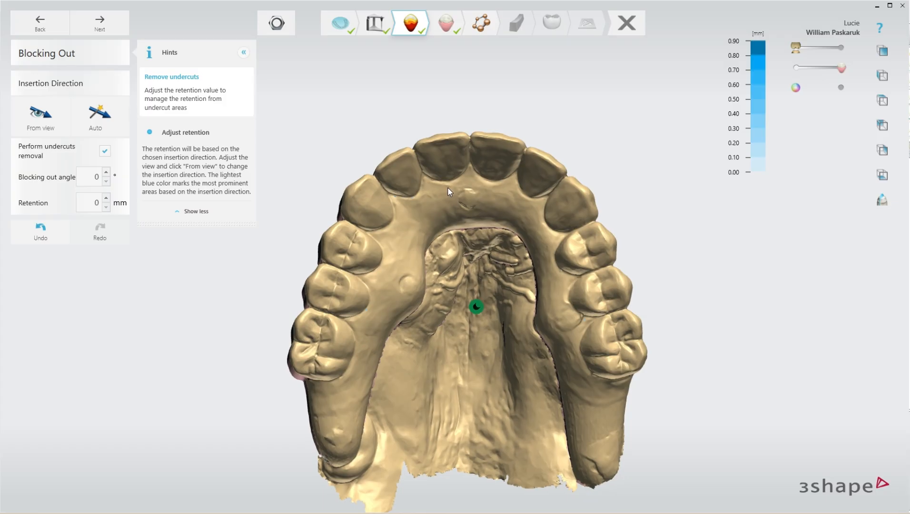
mouse_move(447, 188)
right_mouse_down()
mouse_move(443, 204)
mouse_move(434, 194)
mouse_move(445, 194)
mouse_move(441, 202)
right_mouse_up()
left_click(44, 107)
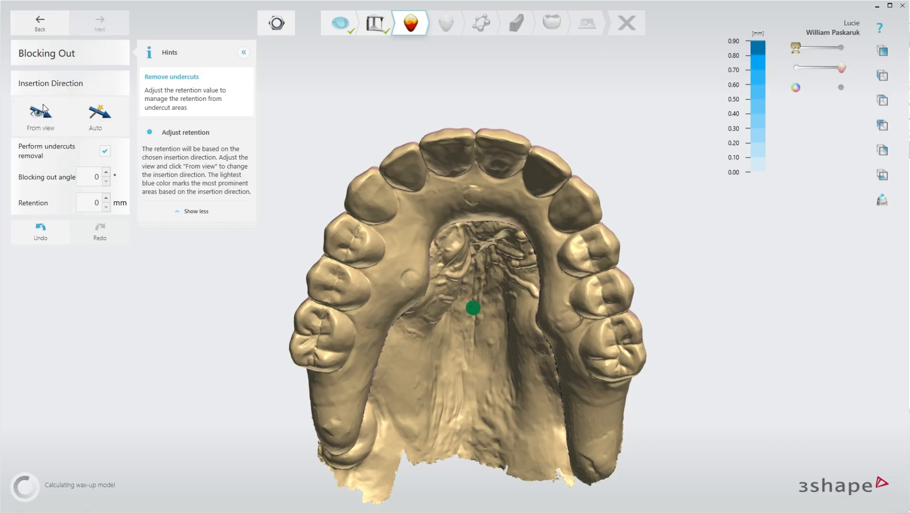
scroll(499, 144, "down", 2)
mouse_move(500, 145)
right_mouse_down()
mouse_move(493, 215)
mouse_move(579, 241)
mouse_move(496, 243)
mouse_move(488, 146)
mouse_move(502, 136)
right_mouse_up()
left_click(101, 23)
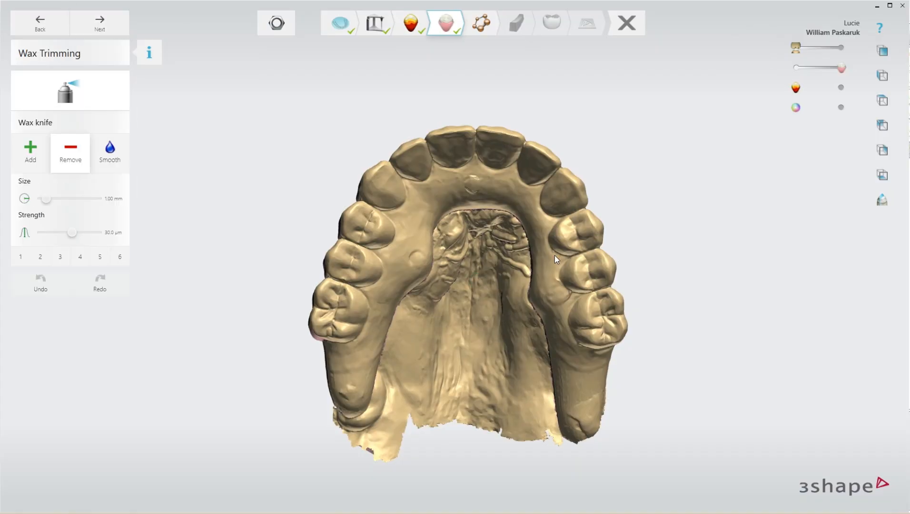
Smooth the two small marks on the palatal gingiva with a 1.42 mm wax knife at strength 0.40.
right_click_drag(434, 257, 338, 263)
scroll(338, 263, "up", 5)
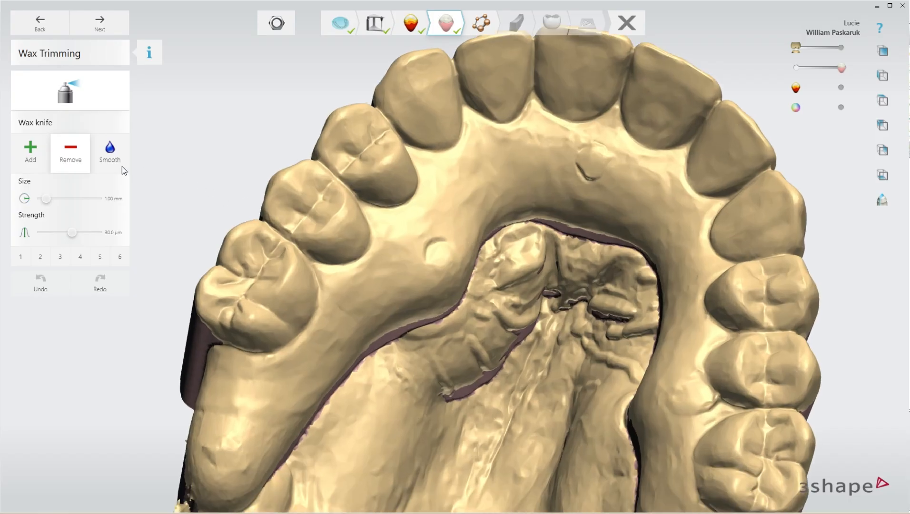
left_click(117, 153)
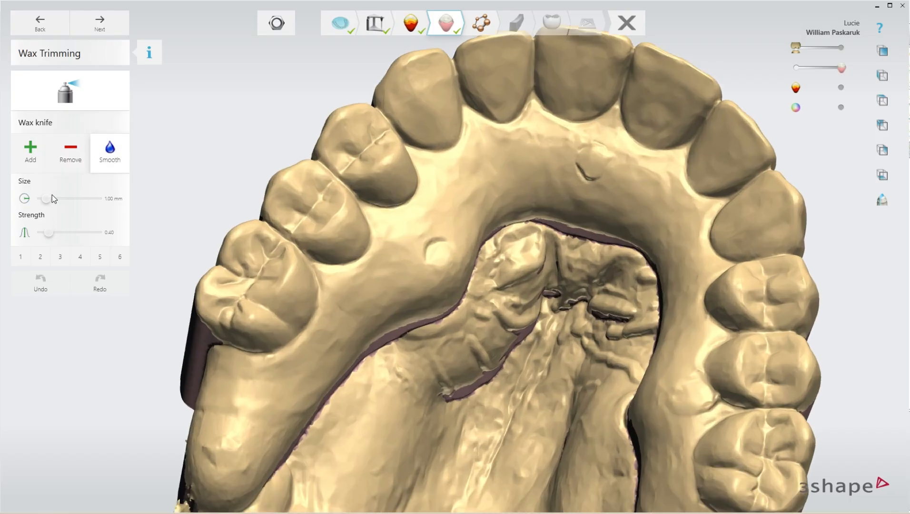
mouse_move(444, 246)
left_mouse_down()
mouse_move(454, 243)
mouse_move(441, 251)
left_mouse_up()
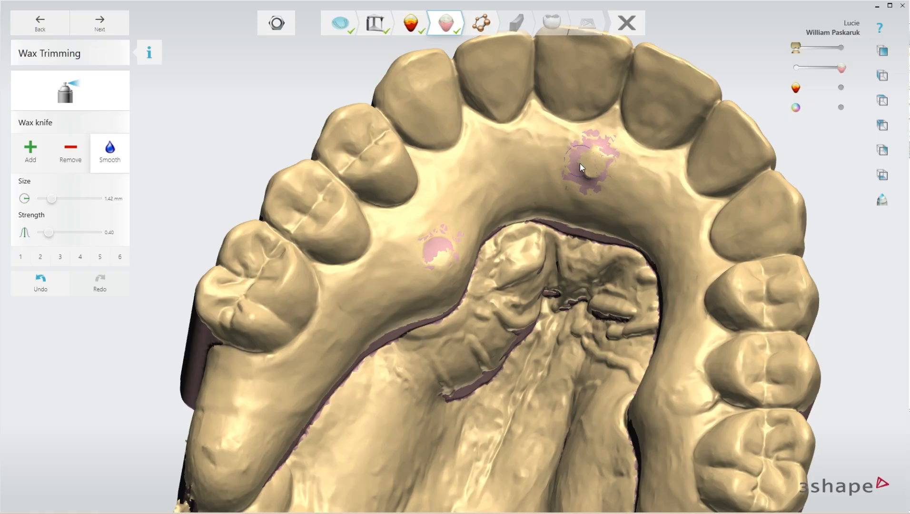
scroll(546, 217, "up", 5)
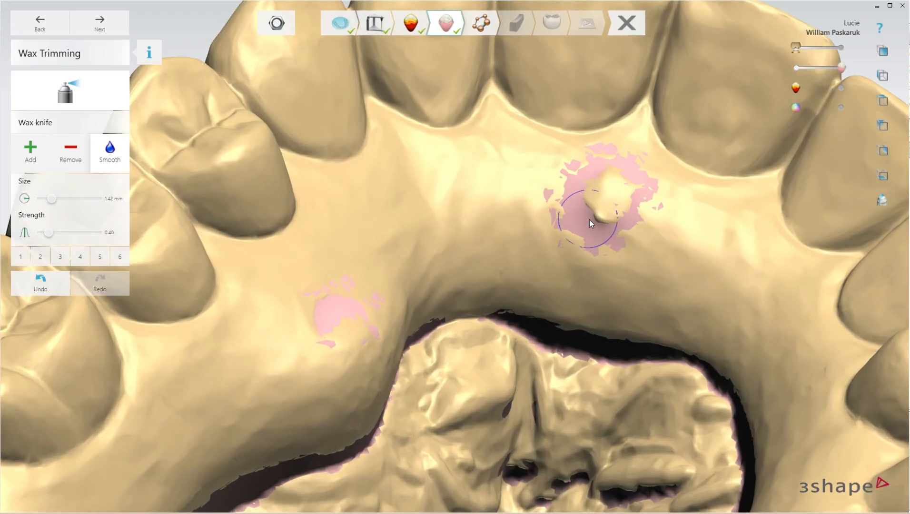
Smooth the gingival notch between the second premolar and last molar on the patient's left side.
right_click_drag(590, 217, 688, 343)
scroll(687, 344, "up", 3)
scroll(700, 410, "up", 5)
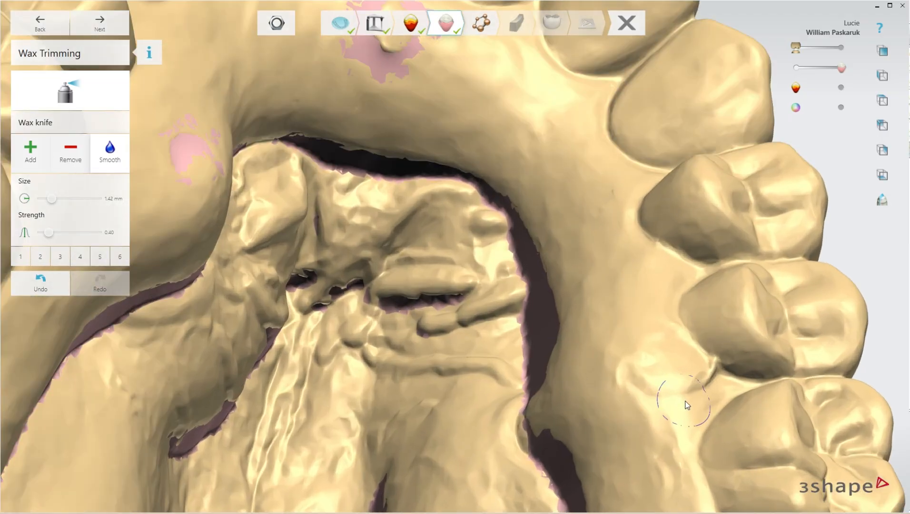
mouse_move(728, 356)
left_mouse_down()
mouse_move(726, 366)
mouse_move(693, 377)
mouse_move(635, 361)
mouse_move(648, 368)
mouse_move(686, 309)
mouse_move(644, 338)
left_mouse_up()
Smooth the palatal and distal gingival margin of the last molar on the patient's left side.
mouse_move(644, 338)
right_mouse_down()
mouse_move(491, 199)
mouse_move(597, 240)
mouse_move(493, 271)
mouse_move(632, 197)
mouse_move(700, 259)
right_mouse_up()
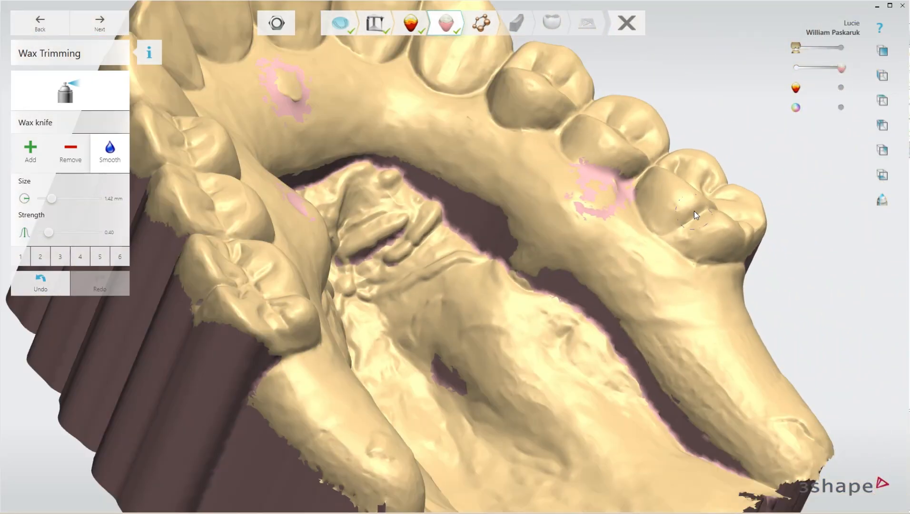
mouse_move(694, 212)
left_mouse_down()
mouse_move(706, 212)
mouse_move(679, 222)
left_mouse_up()
mouse_move(679, 222)
right_mouse_down()
mouse_move(620, 249)
mouse_move(656, 272)
right_mouse_up()
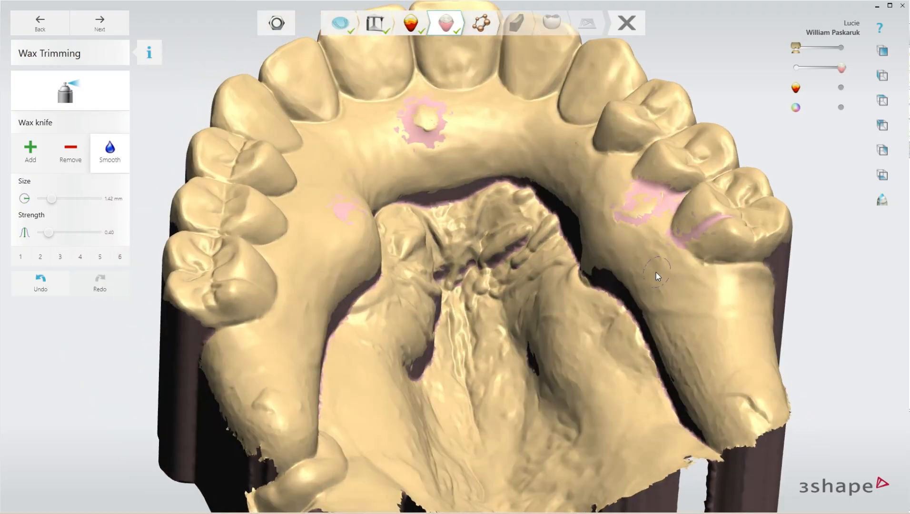
scroll(761, 267, "up", 6)
mouse_move(774, 264)
left_mouse_down()
mouse_move(681, 262)
mouse_move(637, 228)
left_mouse_up()
scroll(794, 327, "down", 6)
Smooth the gingival margin around the back of the last molar on the patient's right side.
right_click_drag(794, 327, 204, 378)
scroll(249, 331, "up", 6)
scroll(249, 331, "up", 1)
mouse_move(259, 322)
left_mouse_down()
mouse_move(347, 297)
mouse_move(389, 246)
mouse_move(273, 324)
left_mouse_up()
scroll(273, 323, "down", 2)
scroll(274, 324, "down", 3)
Smooth the occlusal fissures of the last molar and first premolar on the patient's right side.
right_click_drag(301, 326, 432, 354)
scroll(432, 354, "up", 2)
scroll(289, 363, "up", 3)
right_click_drag(289, 355, 333, 289)
left_click_drag(281, 305, 258, 306)
right_click_drag(259, 310, 304, 301)
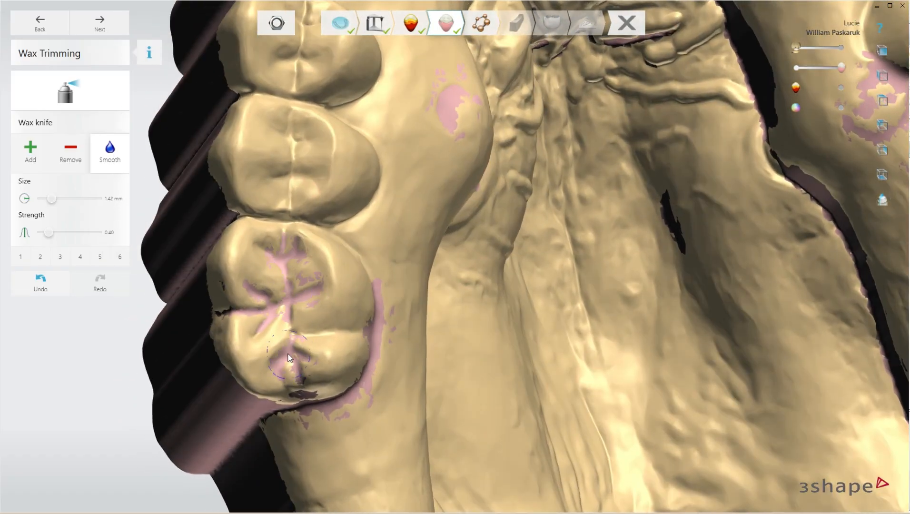
scroll(288, 355, "down", 3)
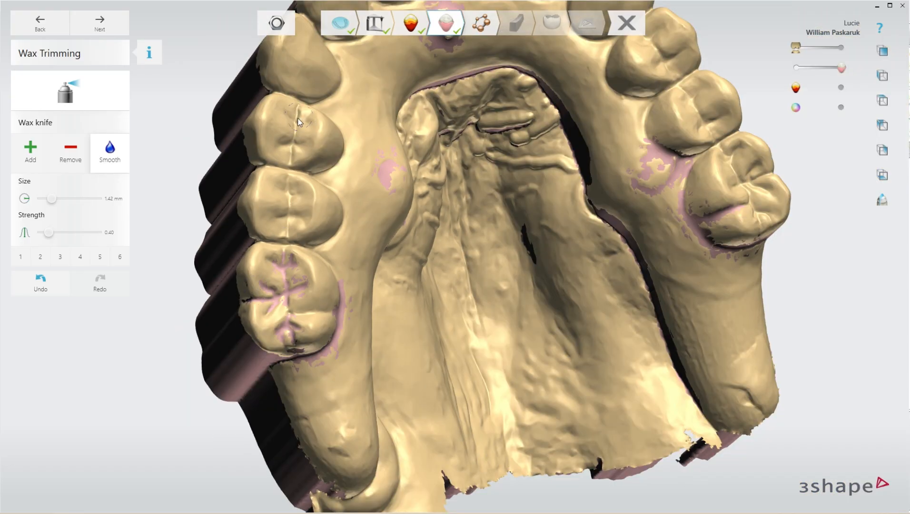
scroll(264, 206, "down", 2)
Smooth the occlusal fissures of the last molar on the patient's left side and proceed to the outline.
scroll(636, 153, "up", 4)
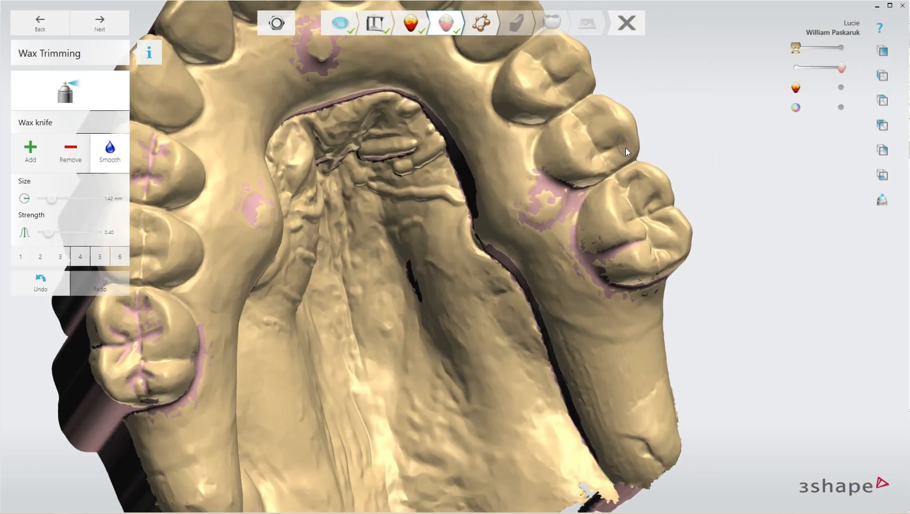
scroll(667, 201, "up", 2)
left_click(624, 215)
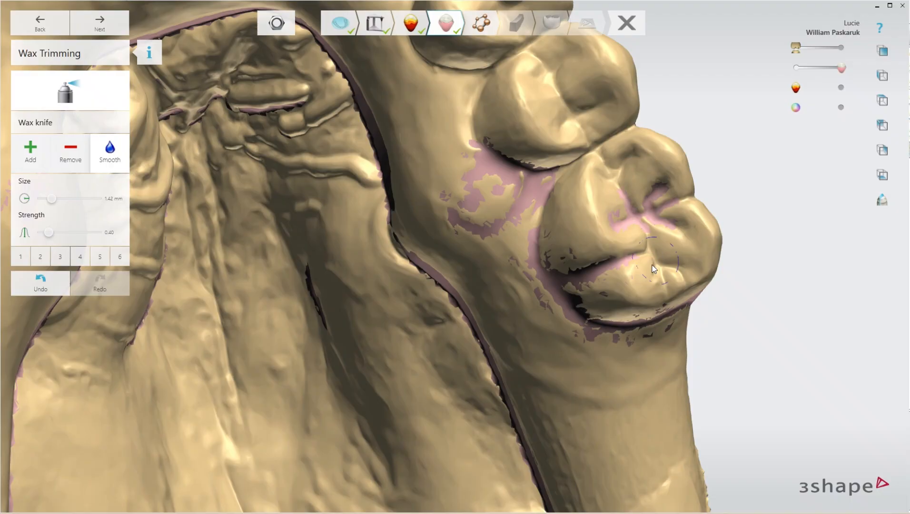
left_click_drag(672, 267, 649, 267)
scroll(677, 313, "down", 5)
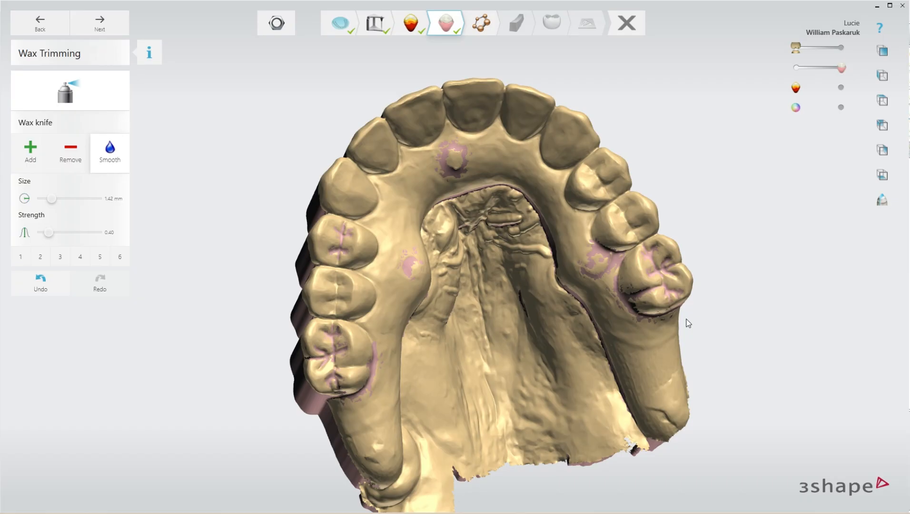
right_click_drag(688, 324, 438, 95)
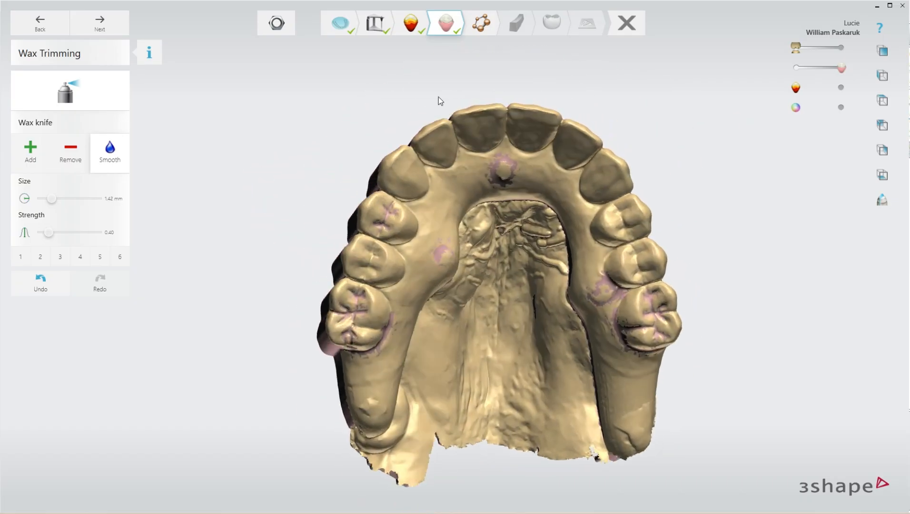
left_click(120, 26)
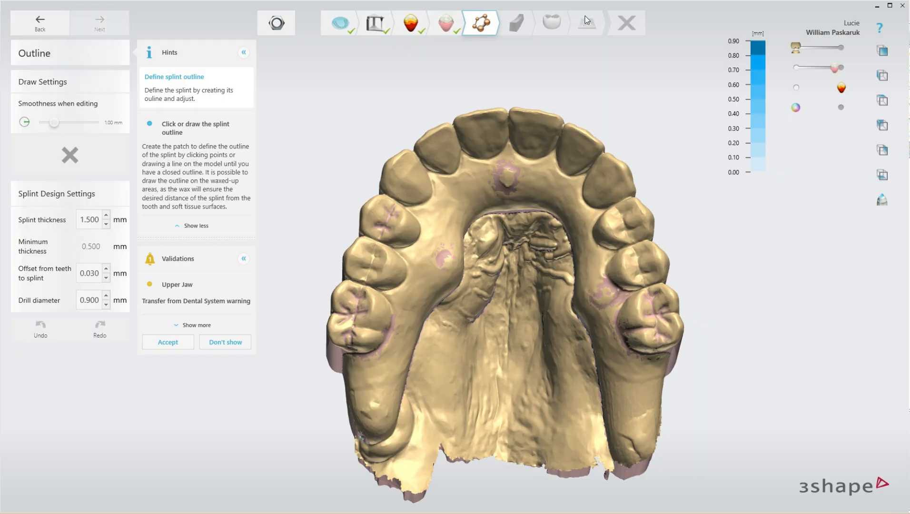
Set the offset from teeth to splint to 0.010 mm.
scroll(368, 202, "down", 3)
scroll(352, 151, "up", 2)
scroll(401, 169, "down", 1)
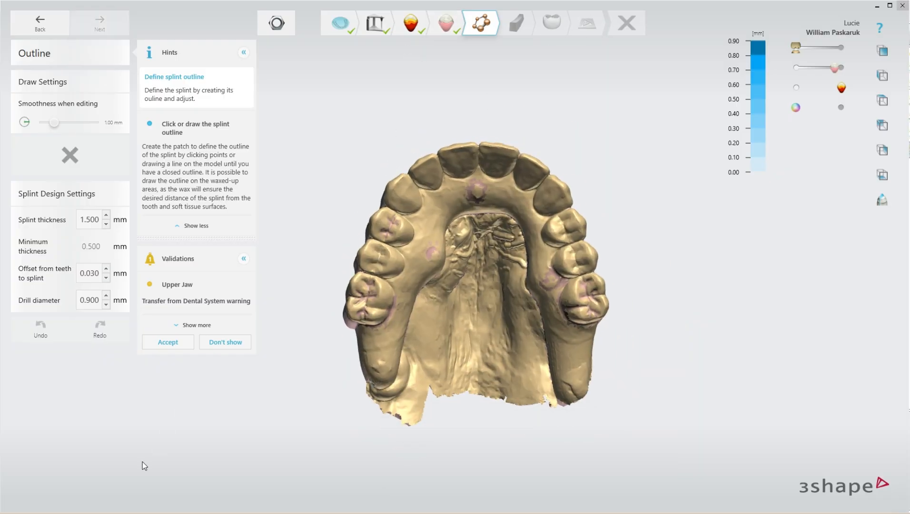
left_click(106, 278)
left_click(106, 279)
Draw the splint outline from behind the right last molar along the palatal side, past the incisors to the left canine region.
scroll(407, 293, "up", 4)
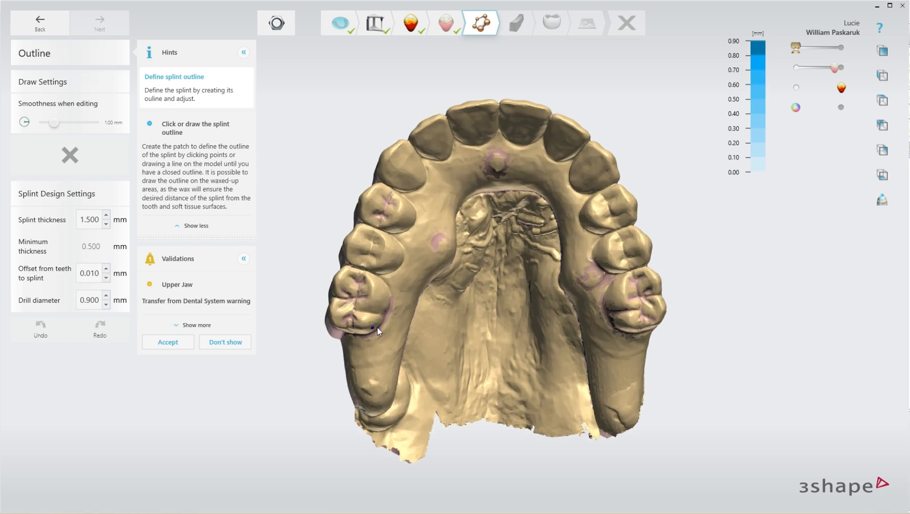
scroll(366, 324, "down", 2)
scroll(307, 298, "up", 6)
right_click_drag(445, 294, 404, 213)
scroll(393, 337, "up", 5)
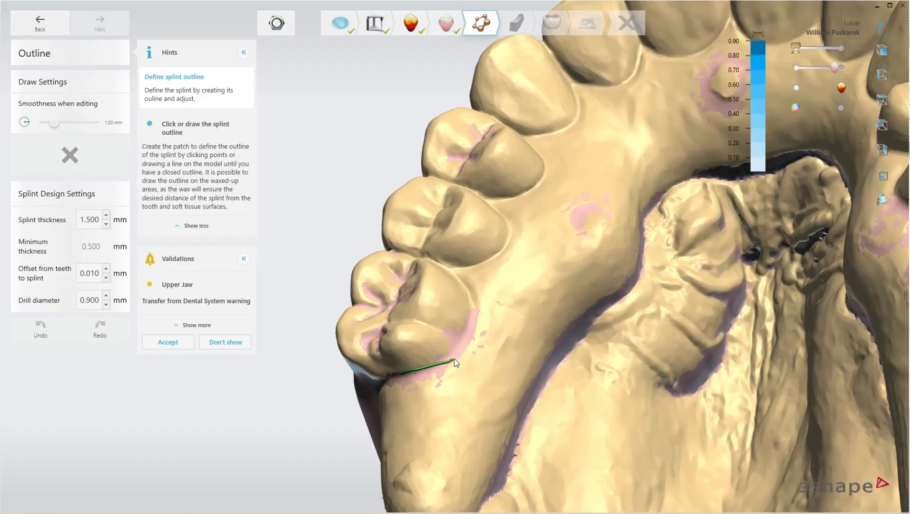
left_click_drag(572, 161, 620, 110)
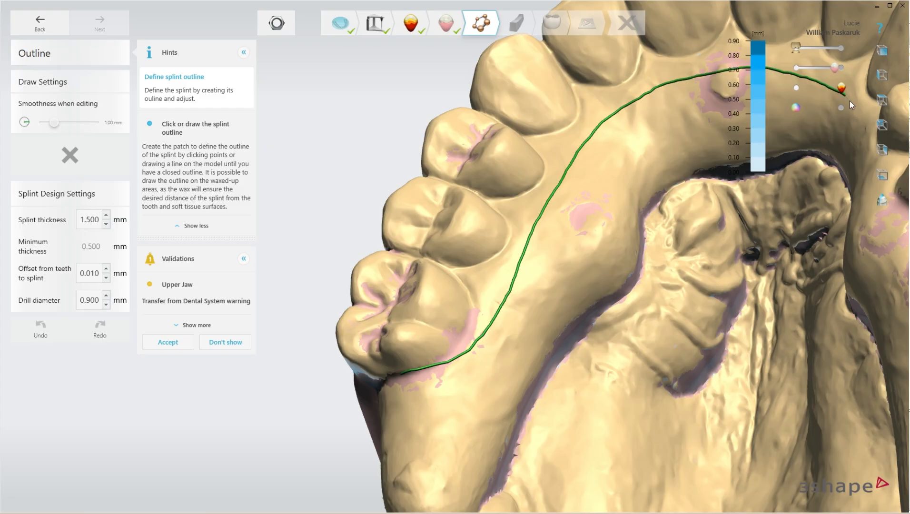
left_click_drag(874, 143, 874, 144)
Continue the outline along the palatal side of the left premolars and around the back of the last molar.
right_click_drag(286, 250, 343, 237)
scroll(343, 238, "down", 3)
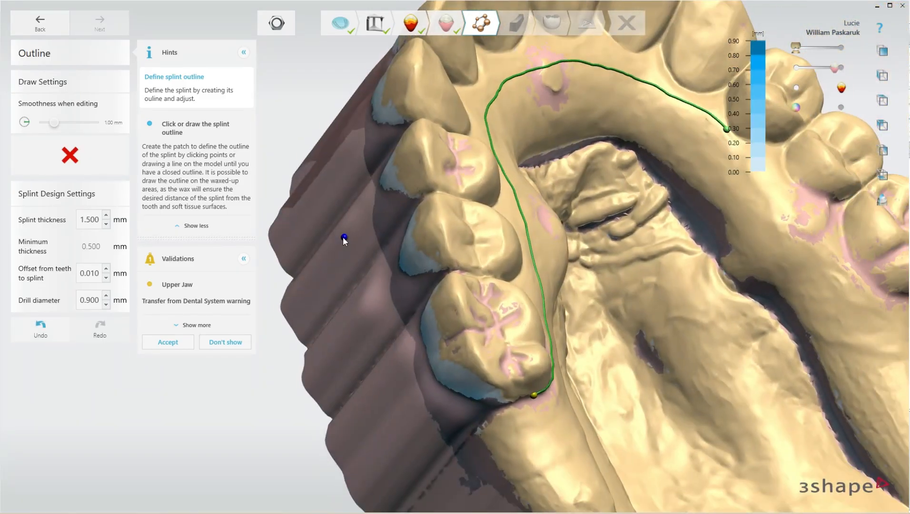
scroll(705, 285, "up", 2)
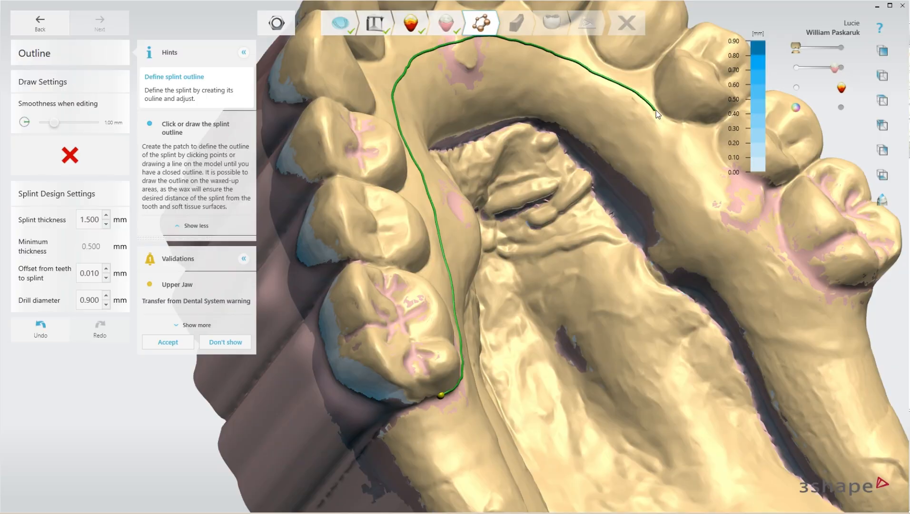
left_click_drag(656, 110, 762, 246)
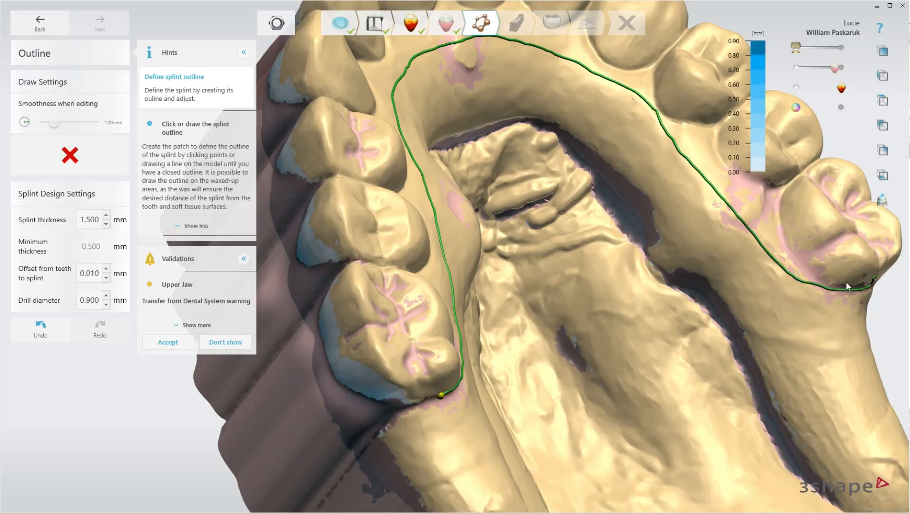
Continue the splint outline along the buccal side of the left last molar and premolars, past the canine to the incisors.
right_click_drag(846, 282, 522, 189)
right_click_drag(382, 226, 421, 228)
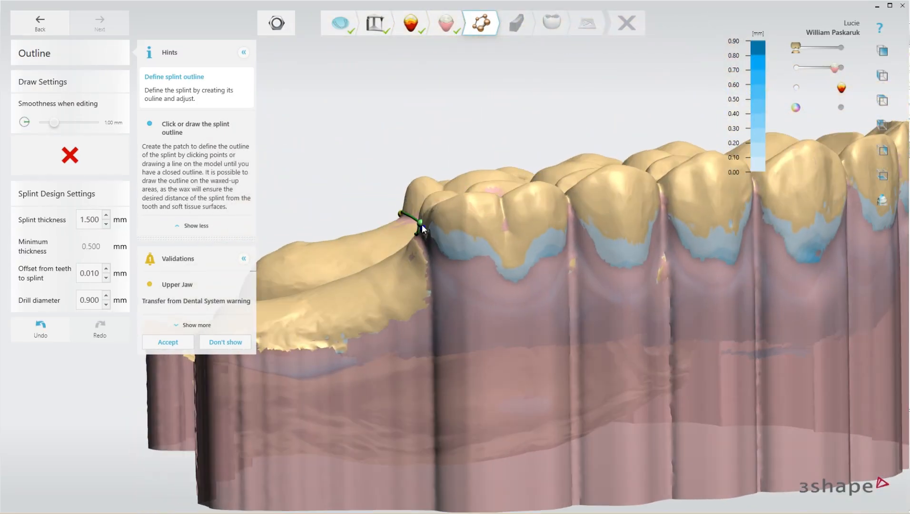
left_click_drag(420, 224, 522, 256)
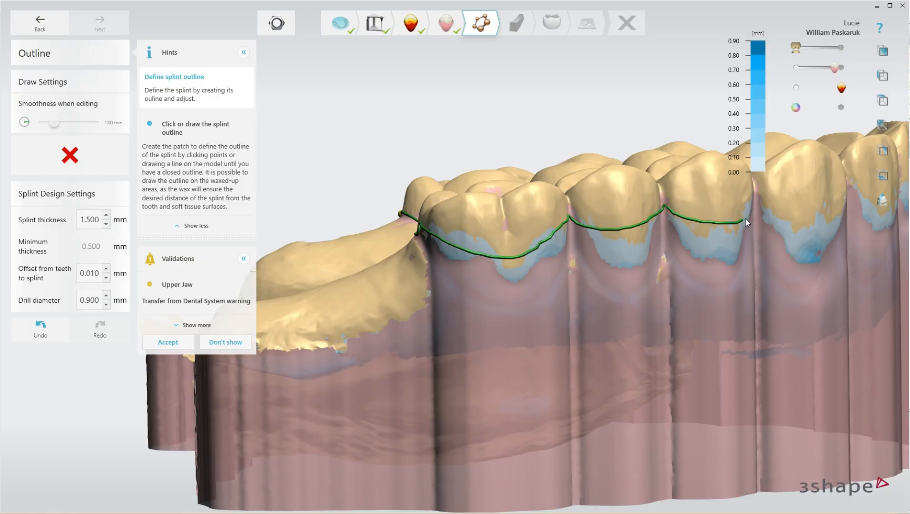
right_click_drag(755, 199, 538, 170)
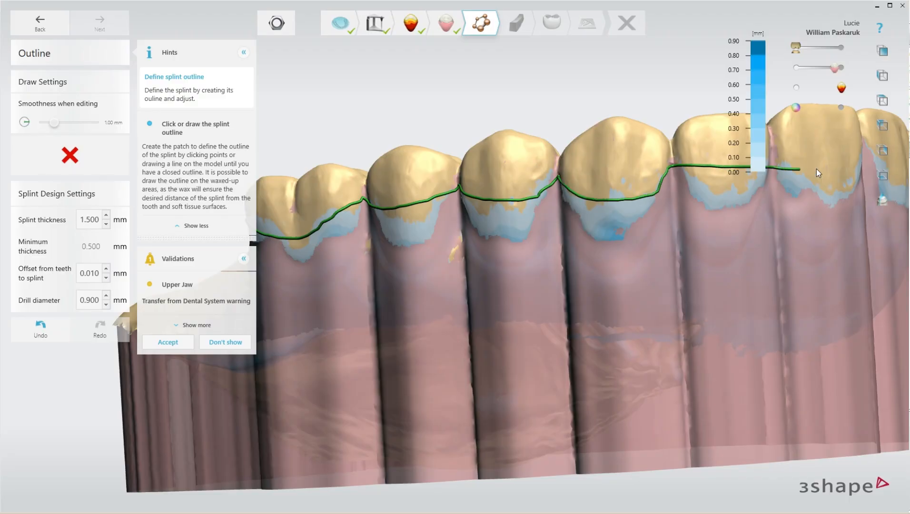
right_click_drag(817, 169, 454, 185)
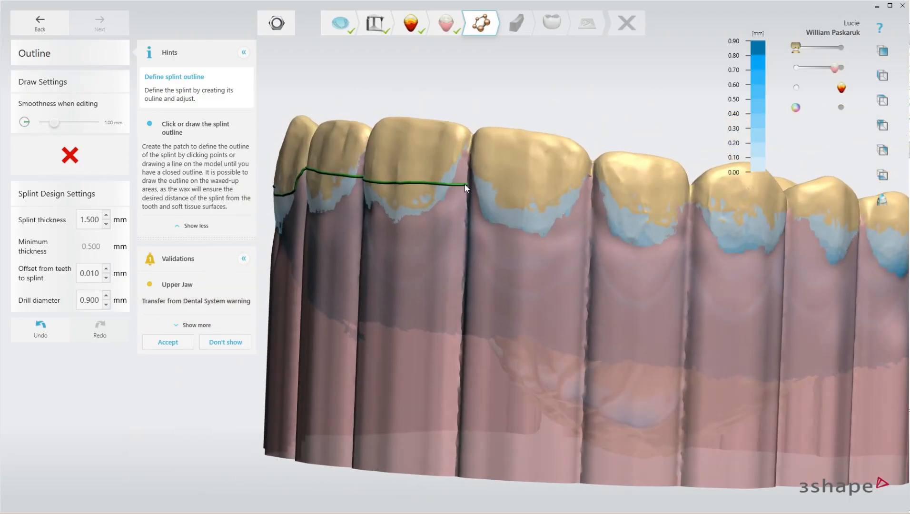
Continue the outline across the labial side of the right incisors and canine and along the right premolars to the last molar.
mouse_move(465, 187)
left_mouse_down()
mouse_move(578, 199)
mouse_move(755, 242)
left_mouse_up()
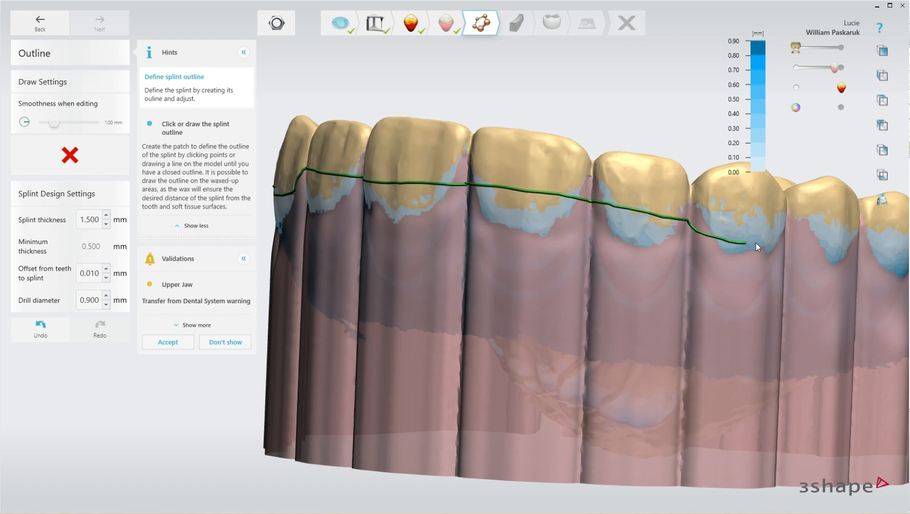
right_click_drag(782, 231, 660, 218)
left_click_drag(583, 201, 668, 212)
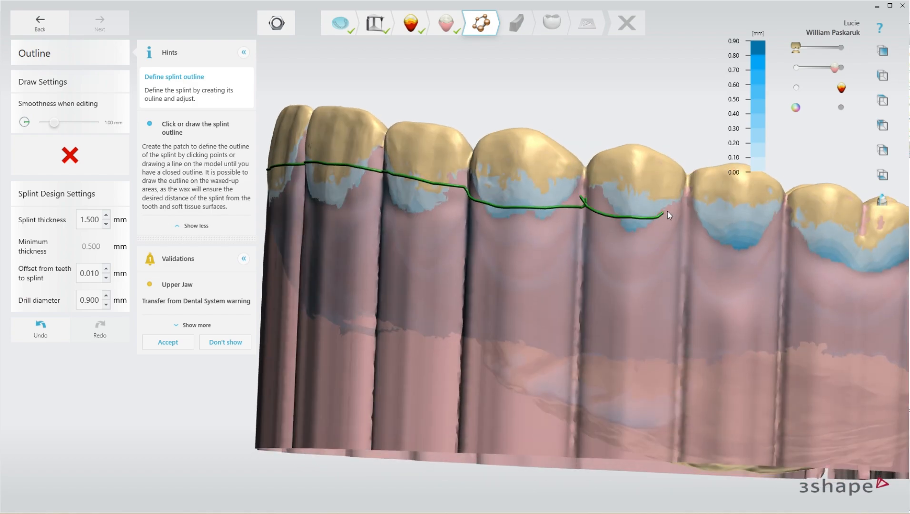
right_click_drag(780, 229, 584, 203)
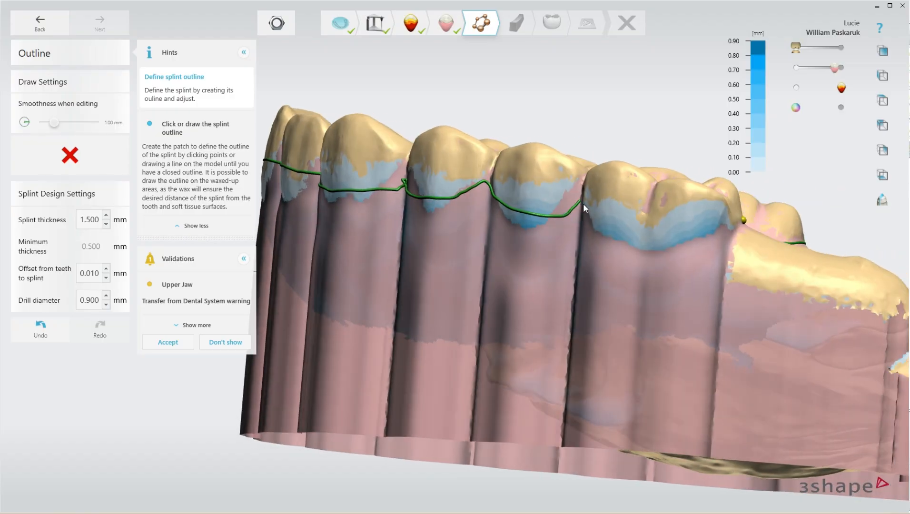
Draw the outline along the buccal side of the right last molar and close it at its starting point behind the tooth.
left_click_drag(583, 203, 689, 221)
right_click_drag(746, 240, 614, 216)
left_click_drag(634, 221, 760, 254)
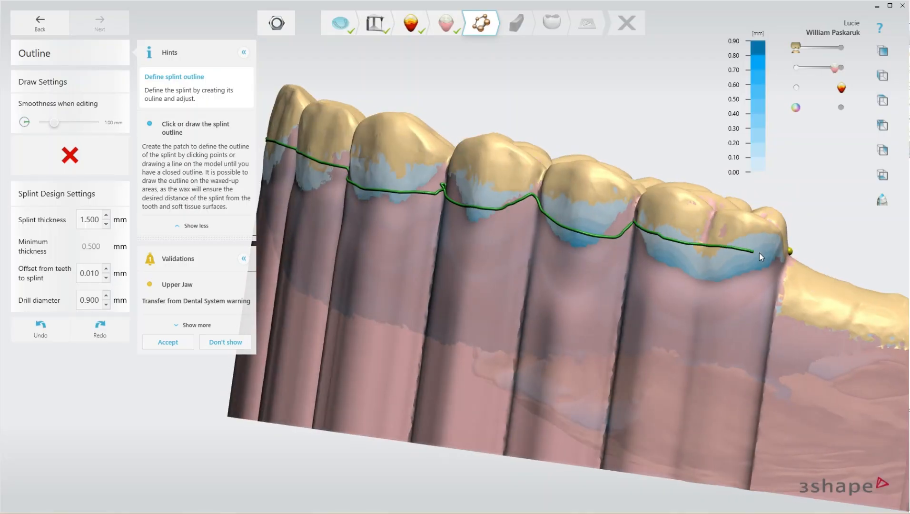
right_click_drag(790, 256, 401, 308)
scroll(399, 303, "up", 10)
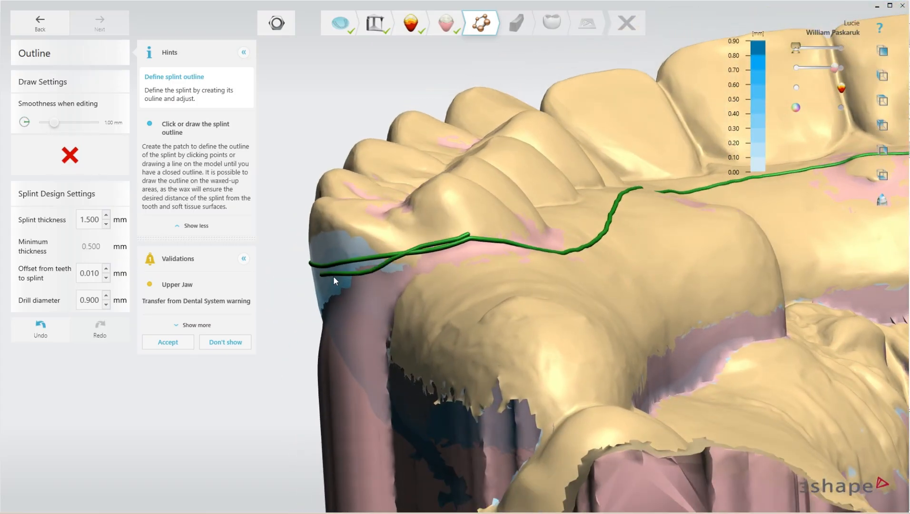
left_click(334, 276)
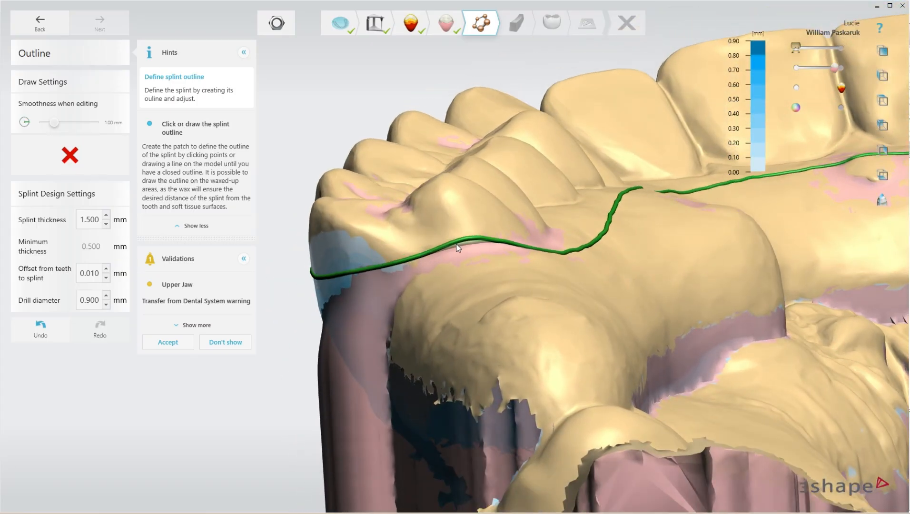
Redraw the palatal outline beside the right last molar and neighbouring premolar as a smoother curve.
right_click_drag(486, 239, 543, 239)
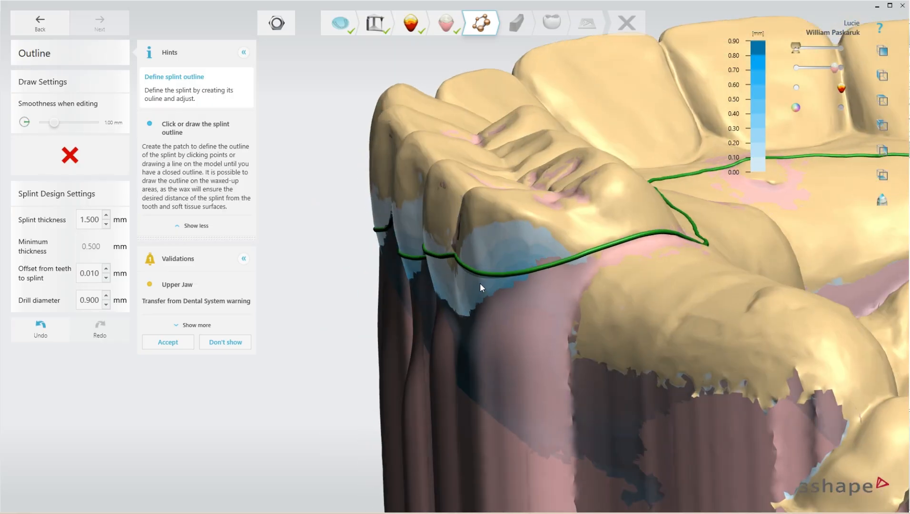
right_click_drag(480, 284, 338, 310)
scroll(397, 288, "up", 3)
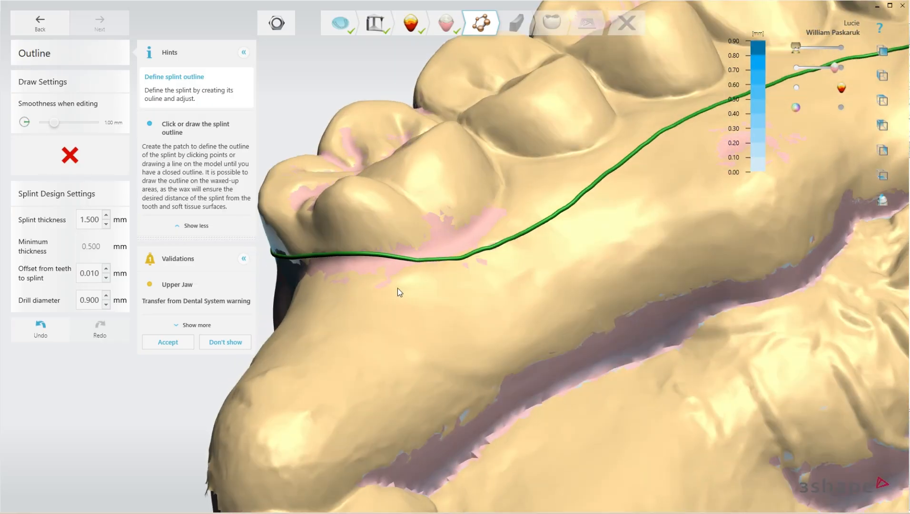
right_click_drag(398, 288, 415, 243)
mouse_move(426, 238)
left_mouse_down()
mouse_move(461, 260)
mouse_move(576, 192)
left_mouse_up()
scroll(221, 474, "down", 1)
scroll(539, 204, "up", 2)
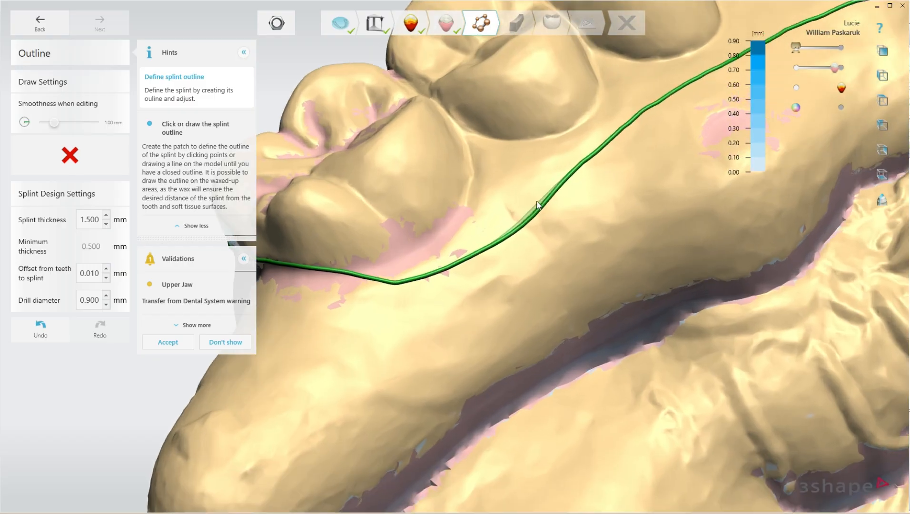
left_click(396, 298)
scroll(129, 484, "down", 2)
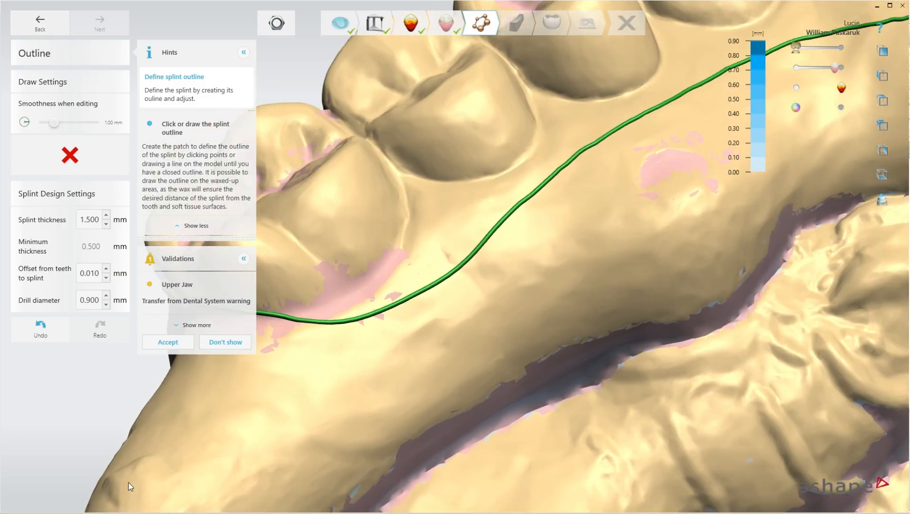
Smooth the palatal outline from the right last molar past the premolars, moving it further from the teeth towards the canine.
scroll(481, 190, "up", 3)
mouse_move(419, 334)
left_mouse_down()
mouse_move(631, 173)
mouse_move(676, 151)
mouse_move(559, 222)
mouse_move(525, 265)
mouse_move(455, 307)
mouse_move(361, 397)
mouse_move(273, 452)
mouse_move(214, 473)
mouse_move(153, 470)
mouse_move(132, 452)
mouse_move(204, 467)
mouse_move(176, 469)
left_mouse_up()
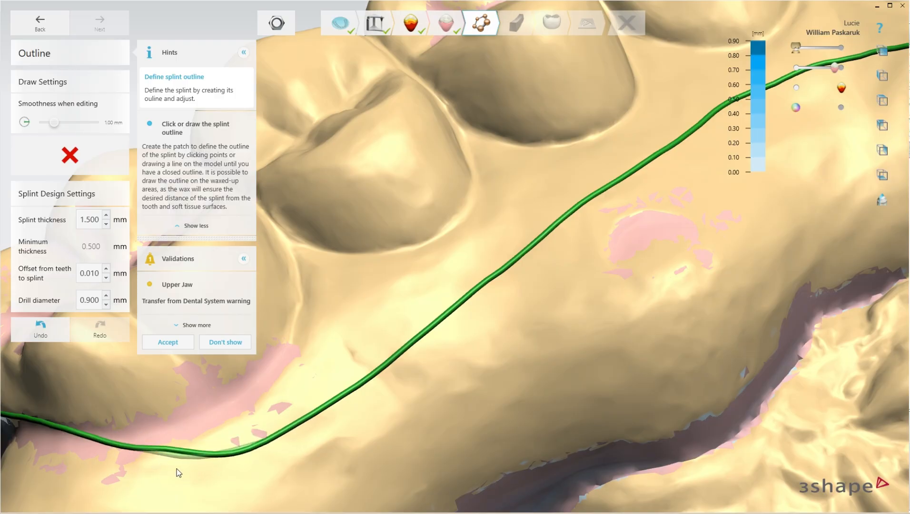
scroll(64, 482, "down", 5)
scroll(455, 192, "up", 5)
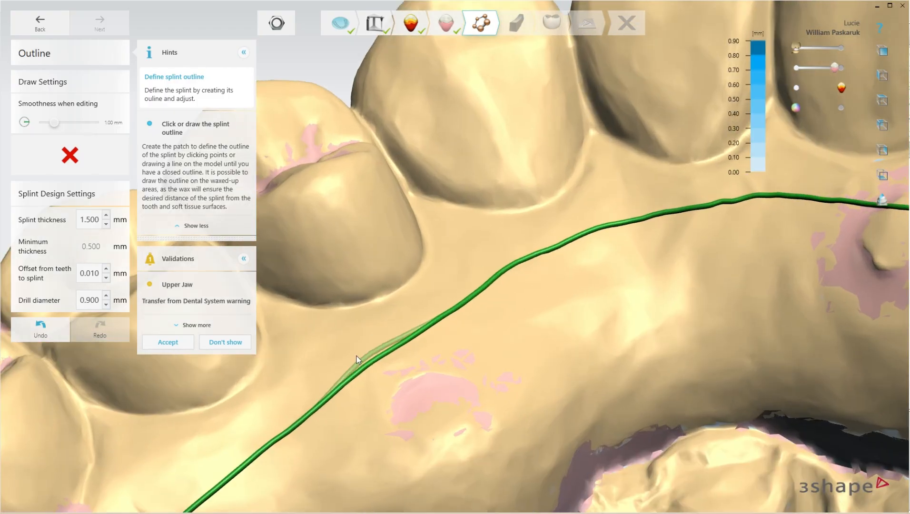
mouse_move(358, 359)
left_mouse_down()
mouse_move(319, 417)
mouse_move(571, 268)
mouse_move(676, 225)
mouse_move(818, 223)
mouse_move(664, 237)
mouse_move(711, 229)
mouse_move(594, 265)
mouse_move(483, 316)
mouse_move(362, 391)
left_mouse_up()
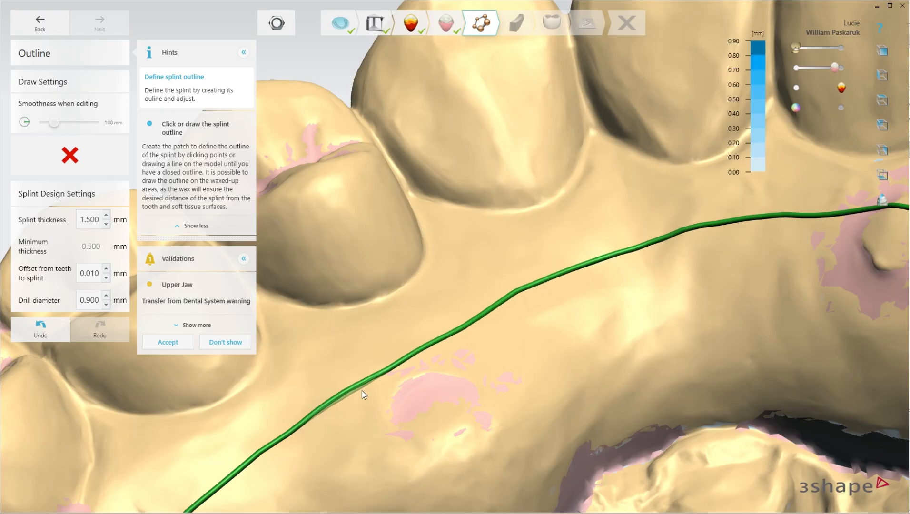
scroll(538, 274, "down", 2)
right_click_drag(549, 251, 545, 226)
left_click(510, 234)
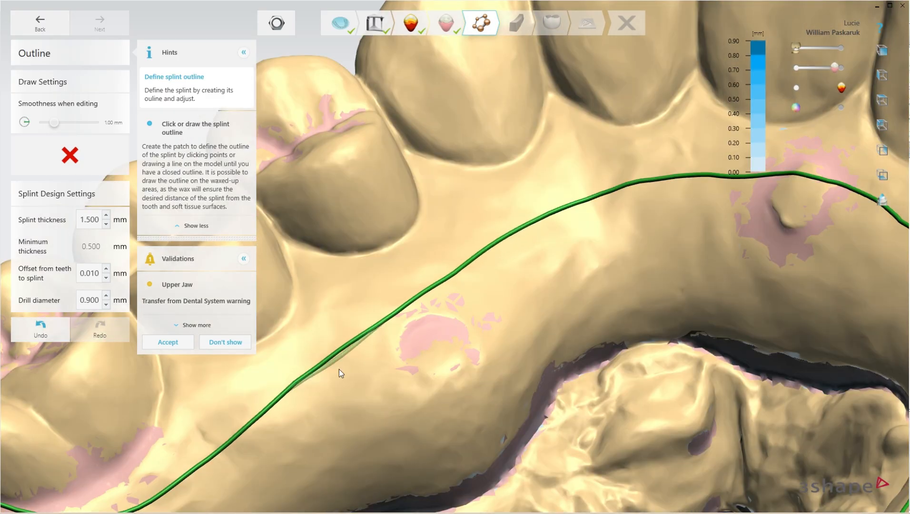
Reshape the palatal outline behind the incisors into an even arc running to the left canine.
scroll(339, 370, "down", 2)
right_click_drag(177, 384, 451, 218)
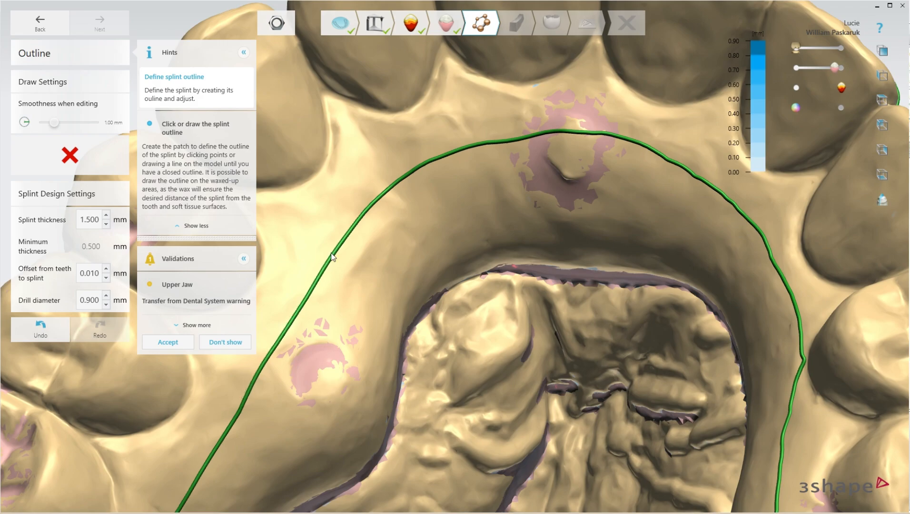
right_click_drag(233, 415, 512, 183)
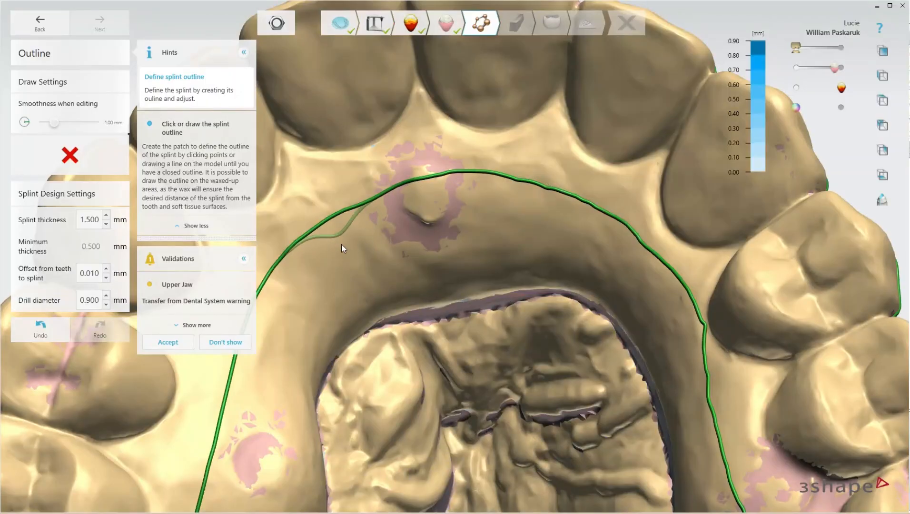
mouse_move(309, 240)
left_mouse_down()
mouse_move(409, 185)
mouse_move(463, 172)
mouse_move(557, 210)
left_mouse_up()
left_click_drag(622, 230, 657, 265)
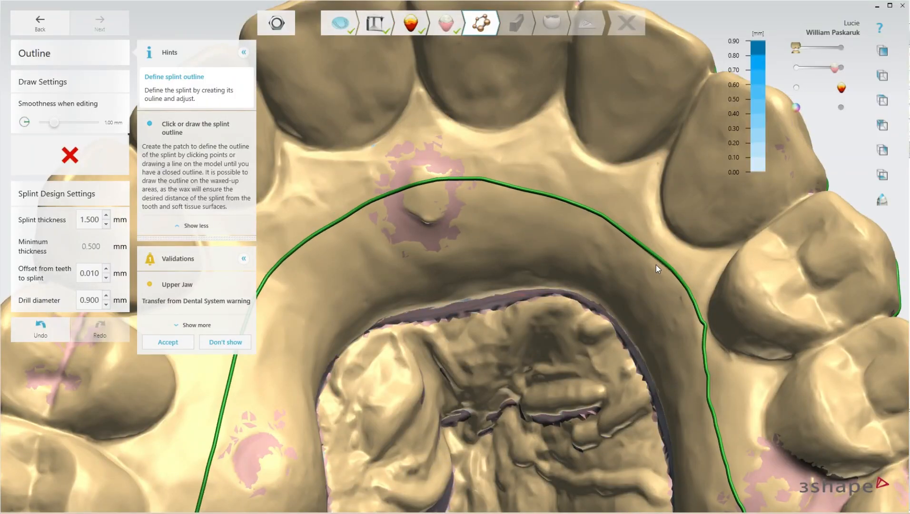
left_click_drag(671, 298, 672, 300)
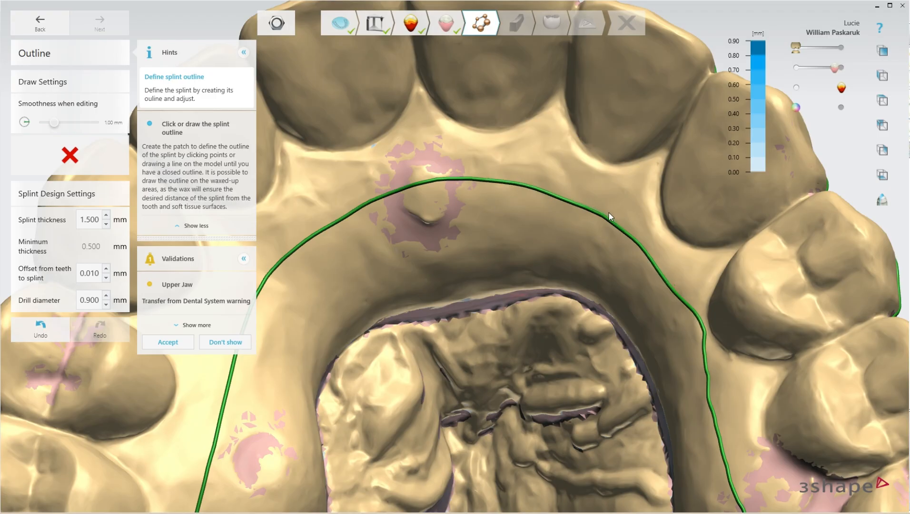
scroll(614, 219, "down", 1)
scroll(466, 180, "up", 2)
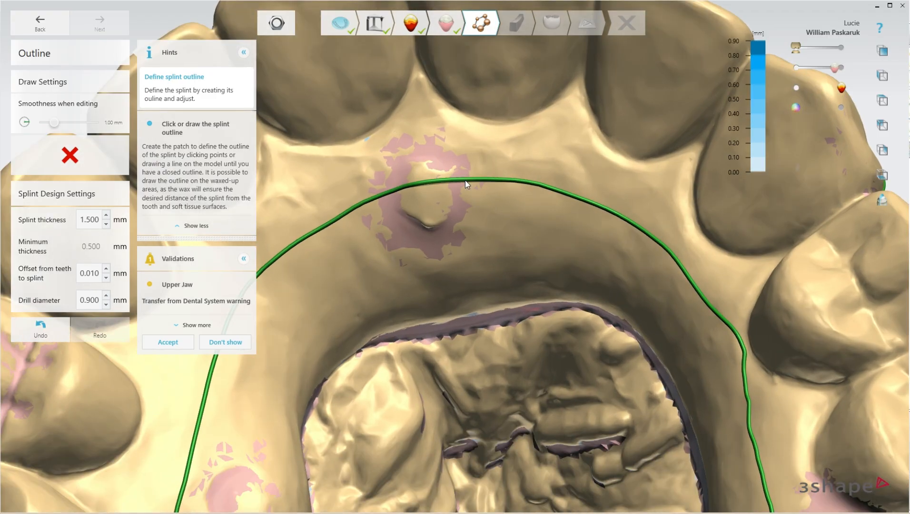
scroll(465, 180, "down", 2)
scroll(659, 237, "up", 2)
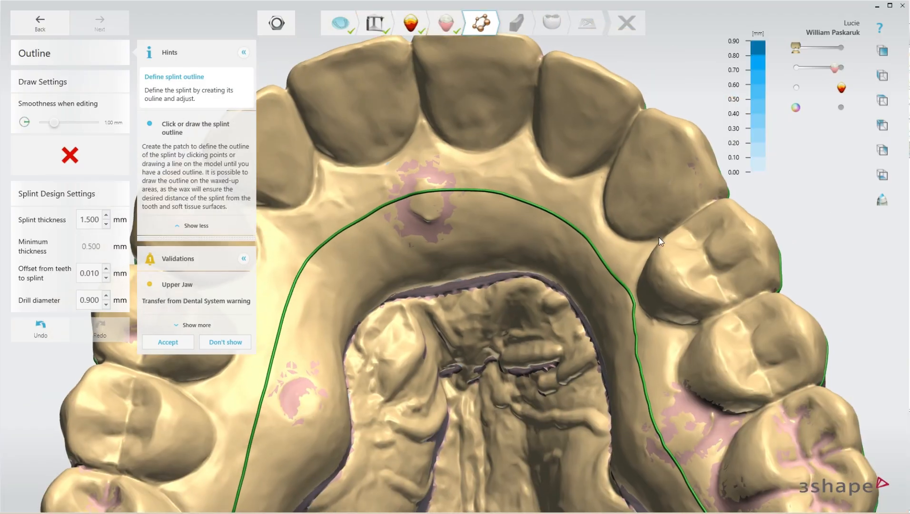
scroll(659, 237, "down", 2)
scroll(470, 197, "up", 2)
Redraw the palatal outline from the left canine along the premolars towards the last molar as one smooth line.
mouse_move(470, 197)
right_mouse_down()
mouse_move(431, 155)
mouse_move(601, 140)
right_mouse_up()
scroll(490, 276, "up", 2)
left_click_drag(466, 256, 681, 334)
scroll(448, 262, "down", 1)
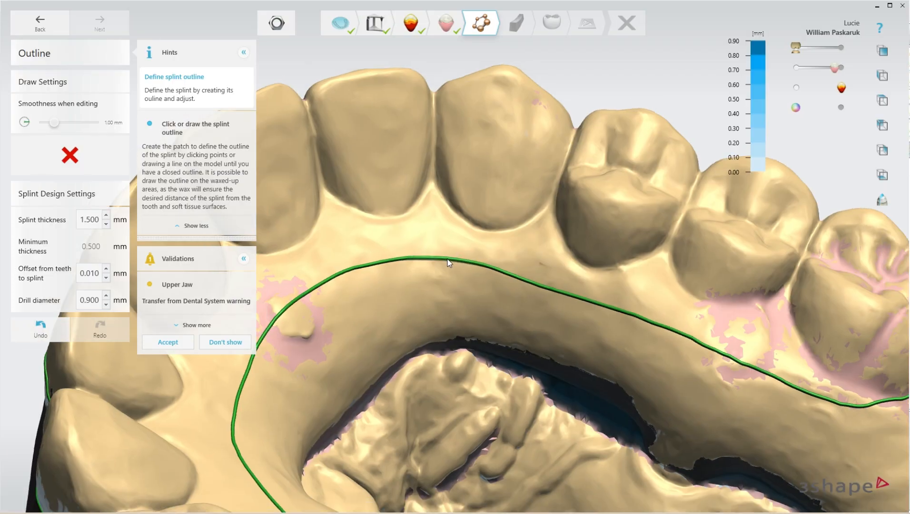
scroll(357, 321, "down", 2)
right_click_drag(357, 321, 524, 301)
scroll(471, 298, "up", 2)
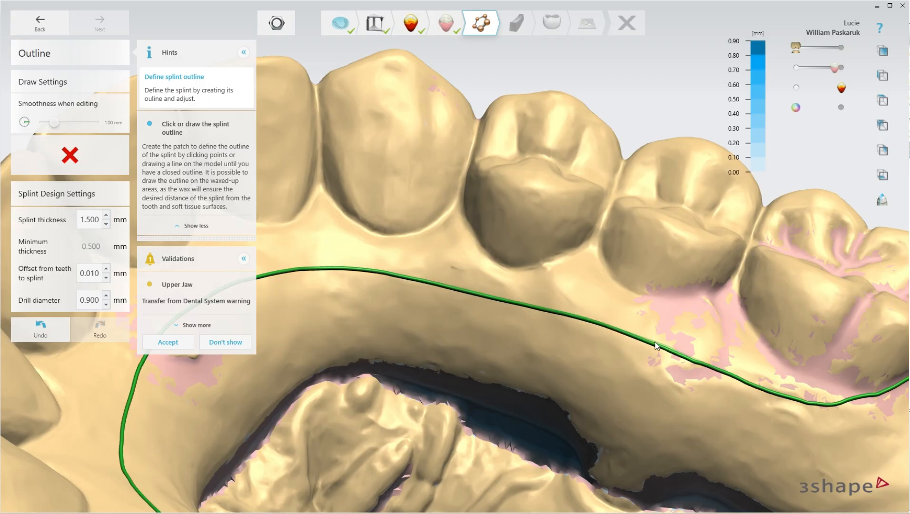
Refine the outline along the palatal side of the left last molar and smooth it around the back of the tooth.
scroll(827, 440, "down", 2)
scroll(793, 392, "up", 3)
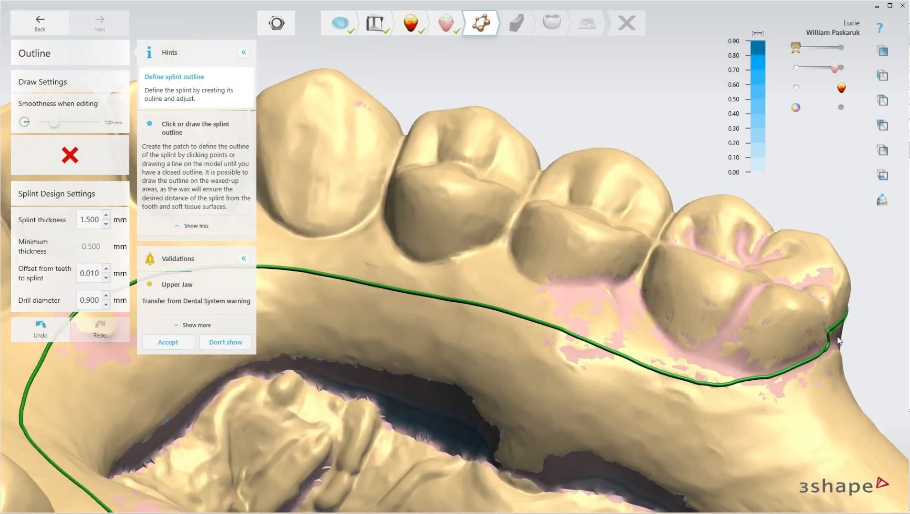
left_click_drag(713, 387, 556, 329)
mouse_move(582, 347)
right_mouse_down()
mouse_move(588, 375)
mouse_move(443, 226)
right_mouse_up()
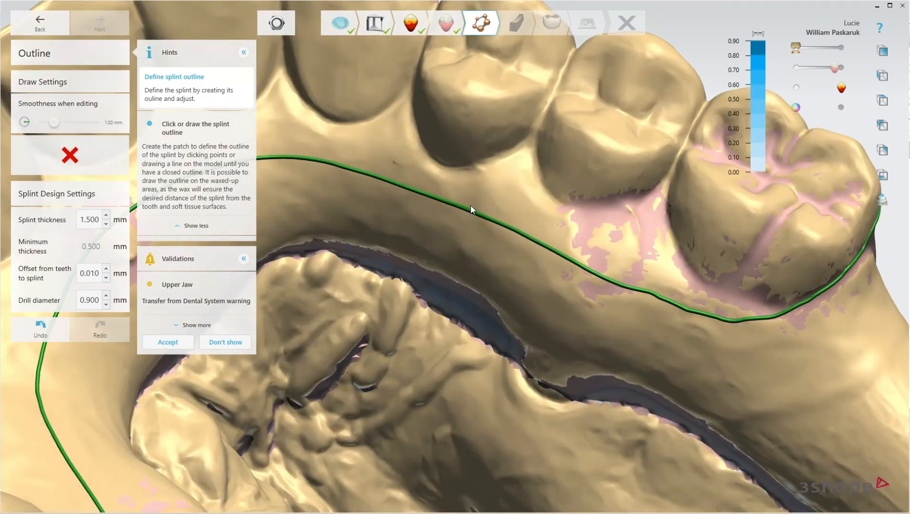
mouse_move(500, 218)
left_mouse_down()
mouse_move(614, 277)
mouse_move(670, 284)
left_mouse_up()
right_click_drag(827, 355, 820, 318)
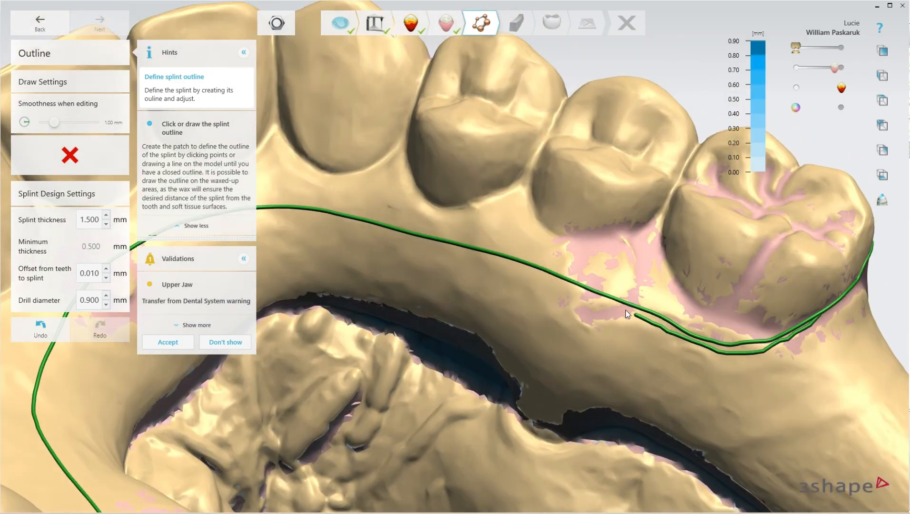
left_click_drag(626, 310, 538, 270)
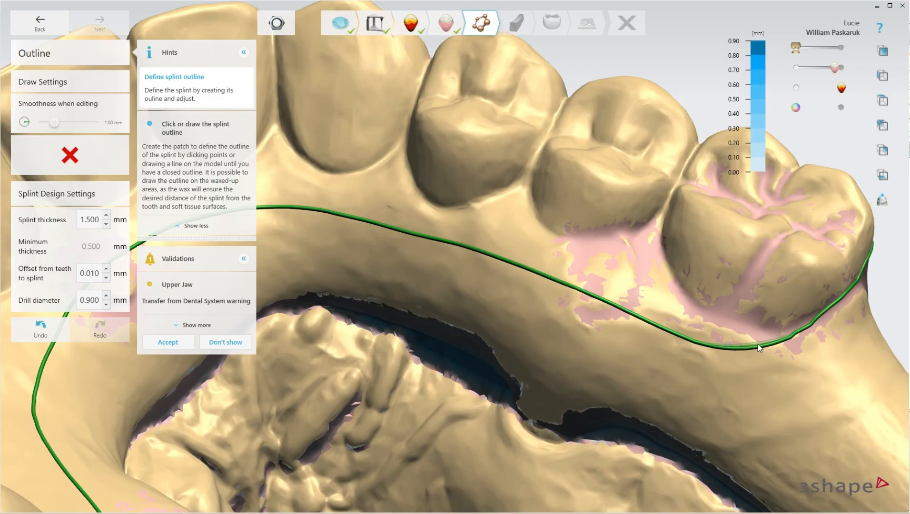
right_click_drag(807, 319, 858, 277)
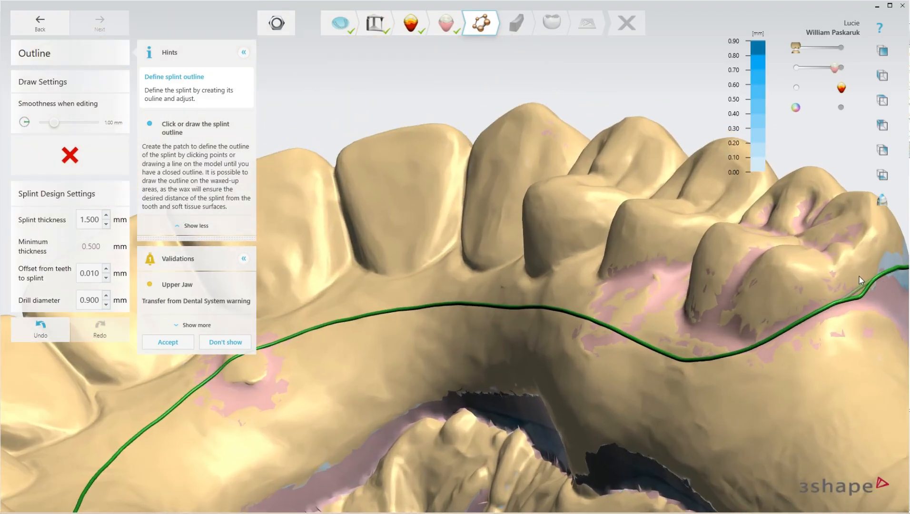
left_click(876, 285)
Even out the remaining waviness in the palatal outline beside the right canine and premolars.
scroll(878, 287, "down", 3)
right_click_drag(878, 287, 434, 286)
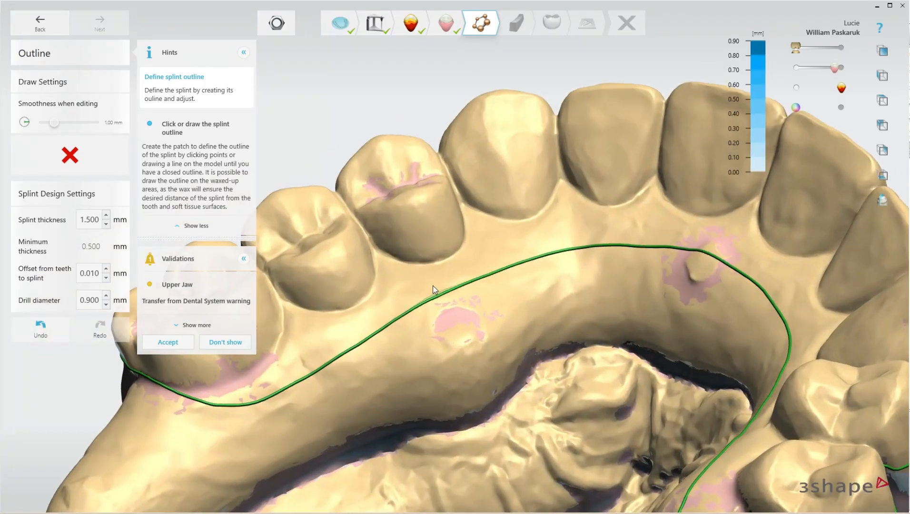
scroll(433, 286, "up", 3)
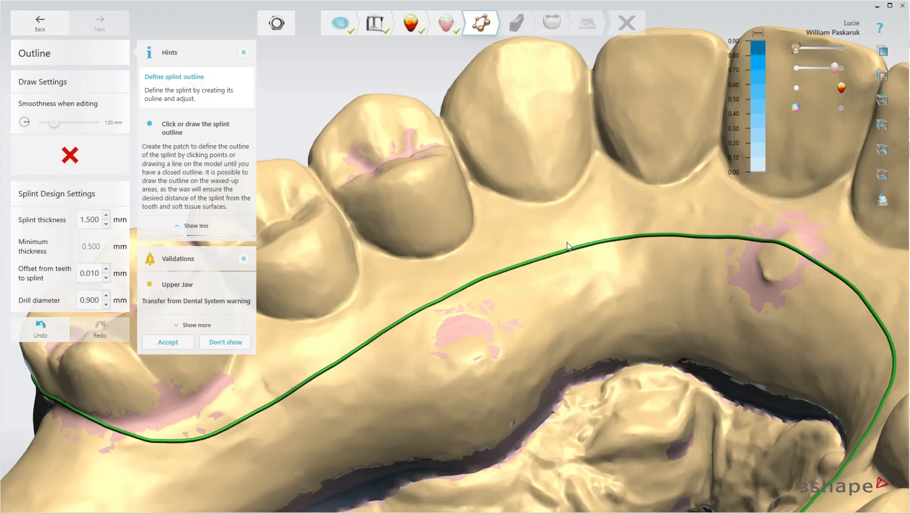
left_click_drag(694, 234, 702, 232)
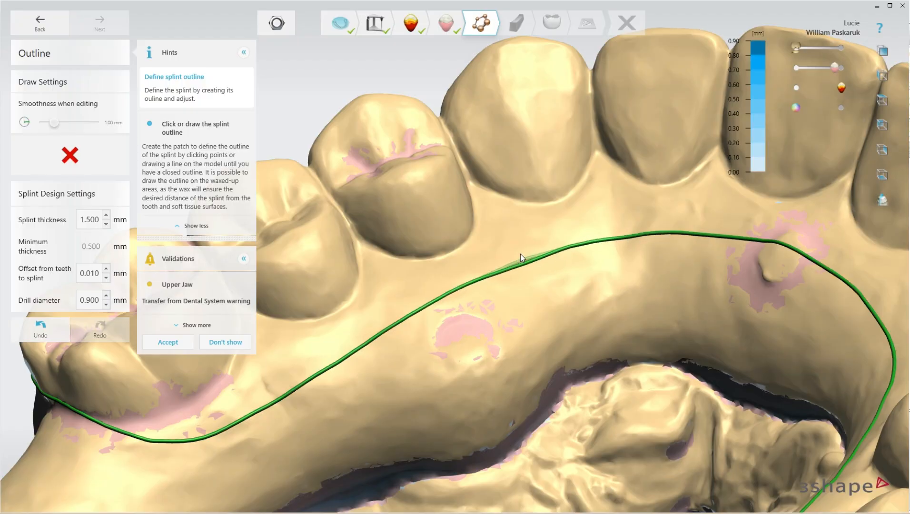
scroll(692, 277, "down", 4)
scroll(444, 359, "up", 2)
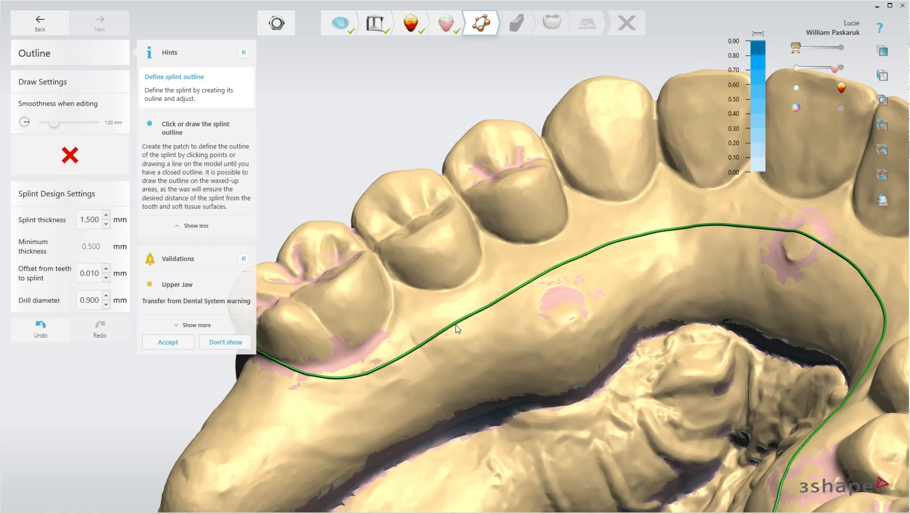
Examine the palatal course of the splint outline from several angles, from the right molar around the incisors to the left molar.
scroll(495, 294, "down", 2)
right_click_drag(495, 294, 527, 241)
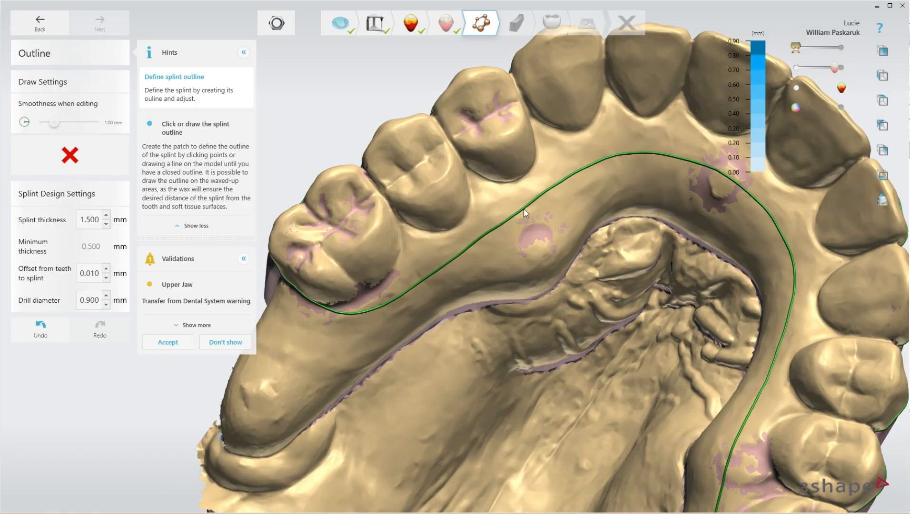
right_click_drag(517, 209, 660, 322)
scroll(659, 322, "up", 2)
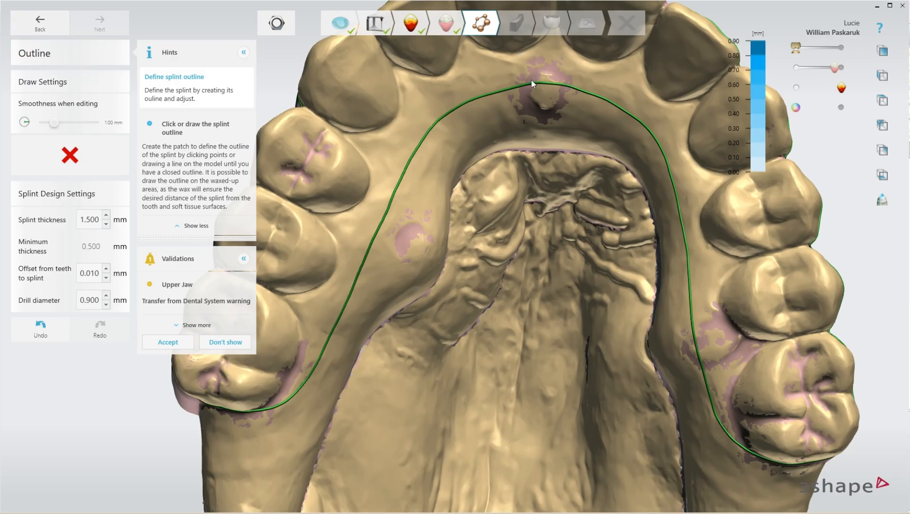
scroll(476, 95, "up", 2)
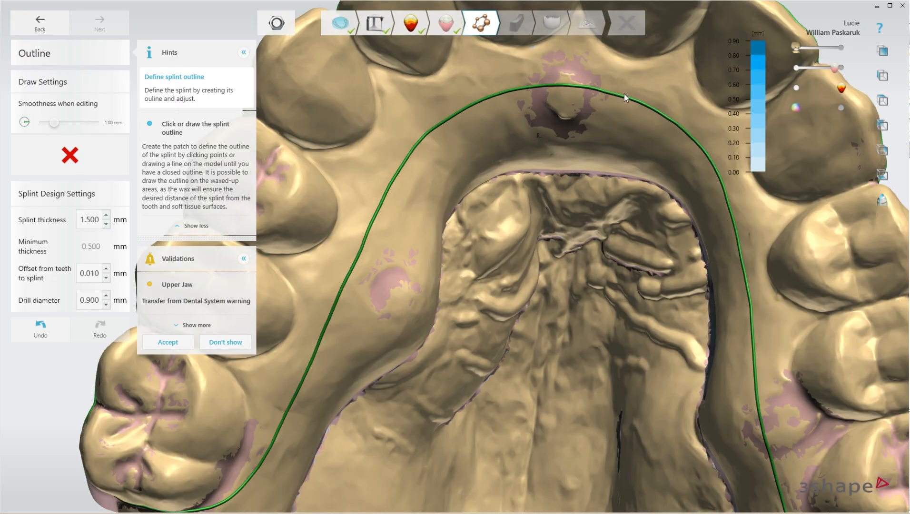
scroll(435, 100, "down", 6)
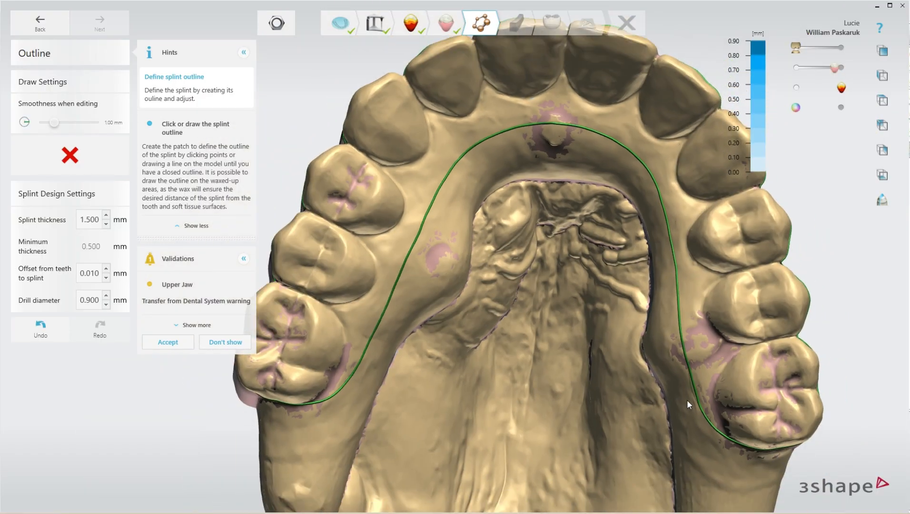
right_click_drag(687, 400, 695, 343)
scroll(738, 383, "up", 2)
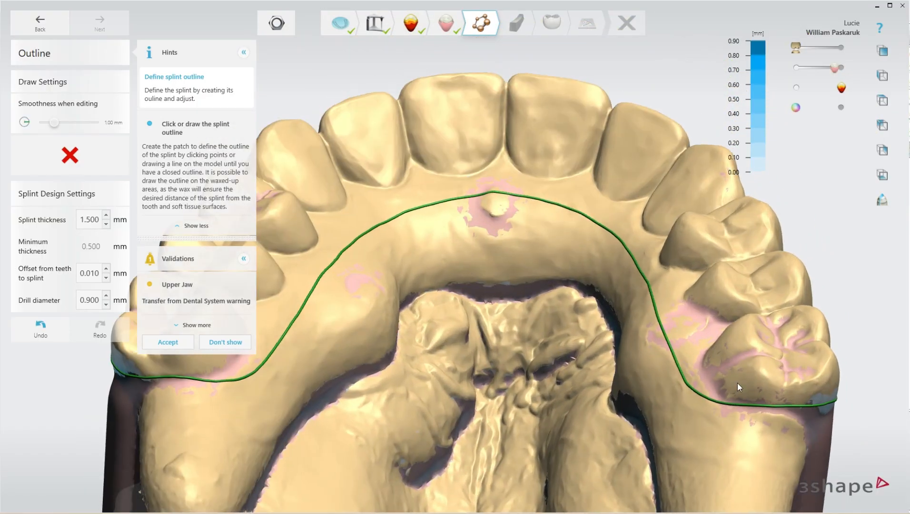
Reshape the buccal outline along the left last molar into one smooth curve running closer to the gum line.
right_click_drag(737, 384, 536, 334)
scroll(775, 391, "down", 2)
scroll(425, 246, "up", 4)
scroll(427, 251, "up", 2)
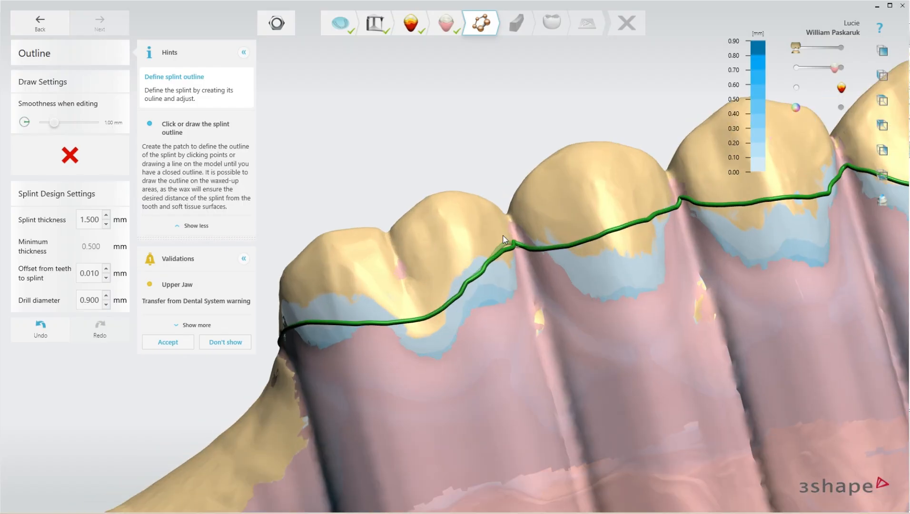
left_click_drag(466, 303, 308, 335)
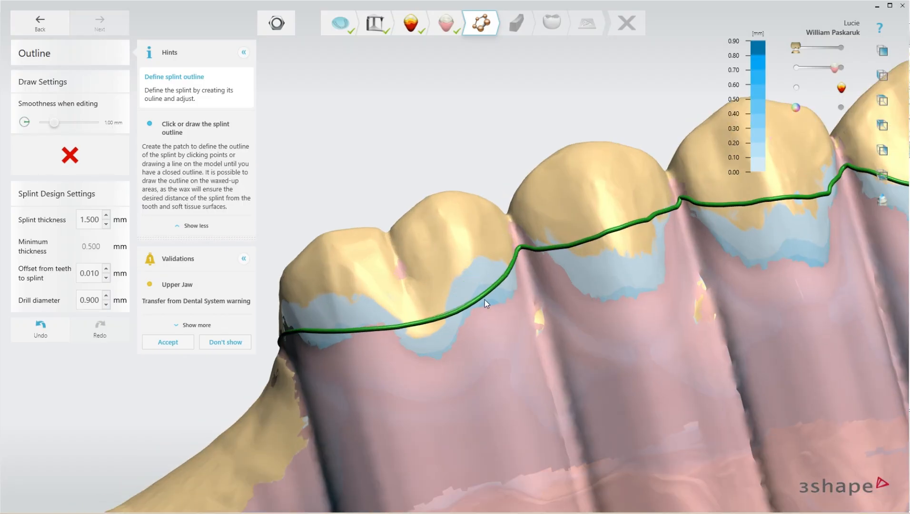
mouse_move(485, 299)
left_mouse_down()
mouse_move(431, 339)
mouse_move(370, 342)
left_mouse_up()
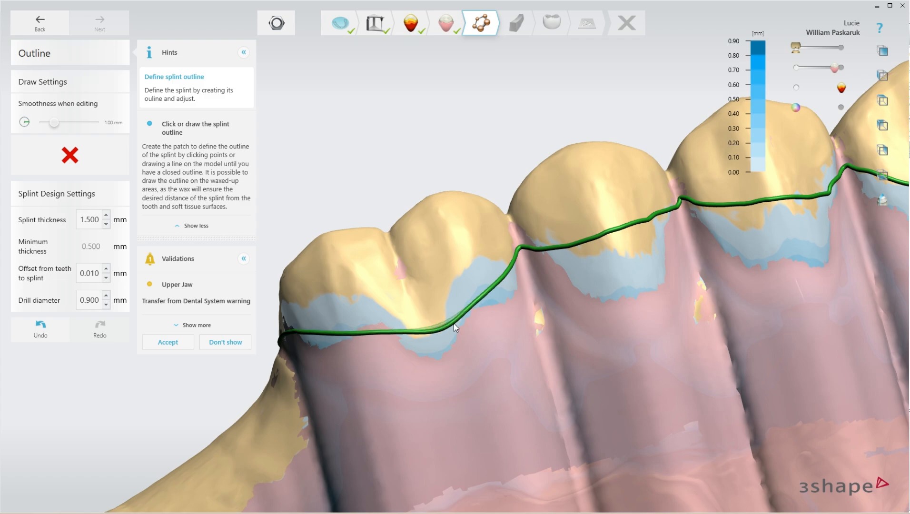
left_click_drag(477, 311, 373, 351)
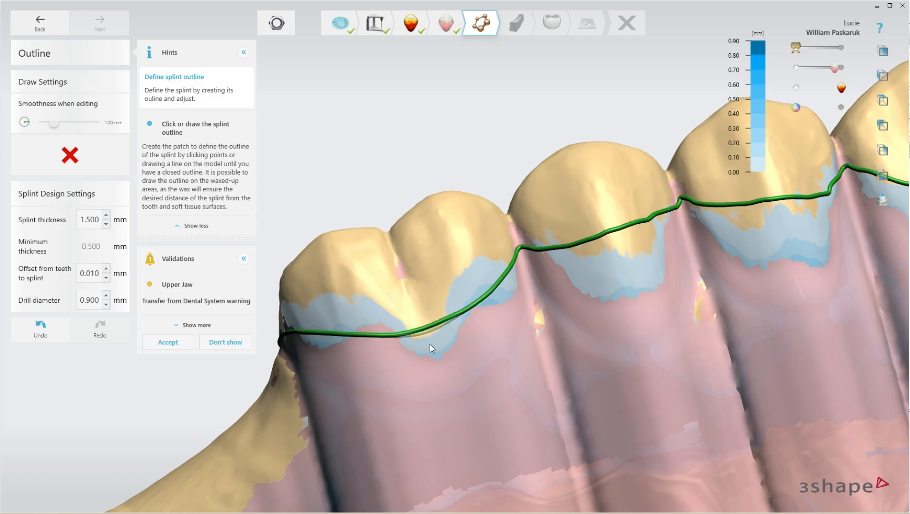
mouse_move(470, 306)
left_mouse_down()
mouse_move(446, 340)
mouse_move(399, 337)
left_mouse_up()
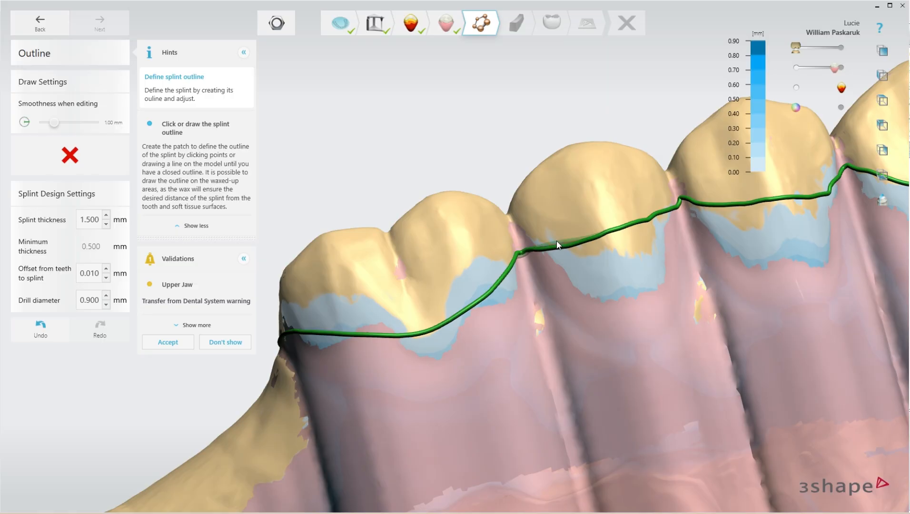
Hide the colour map and redraw the buccal outline around the left second premolar, rounding it near the gum and easing its transition to the molar.
middle_click_drag(559, 246, 515, 299)
mouse_move(642, 252)
left_mouse_down()
mouse_move(576, 339)
mouse_move(475, 307)
left_mouse_up()
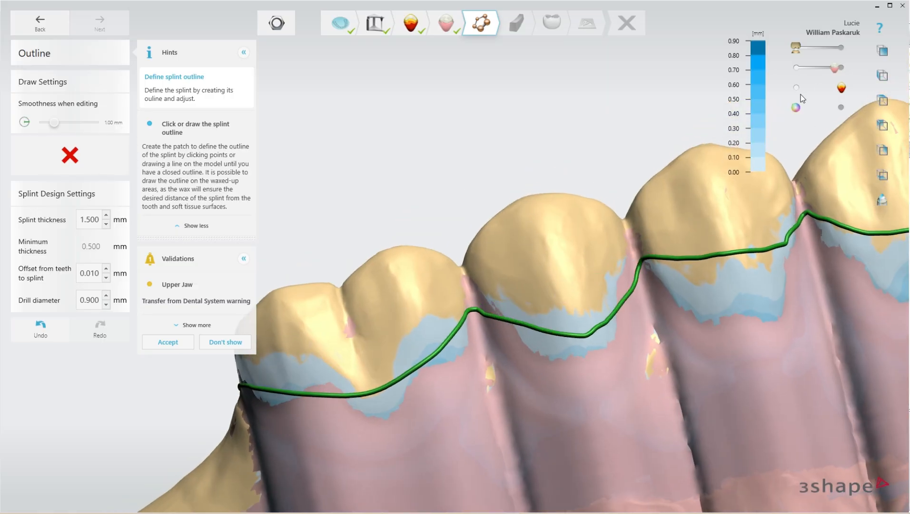
left_click(826, 87)
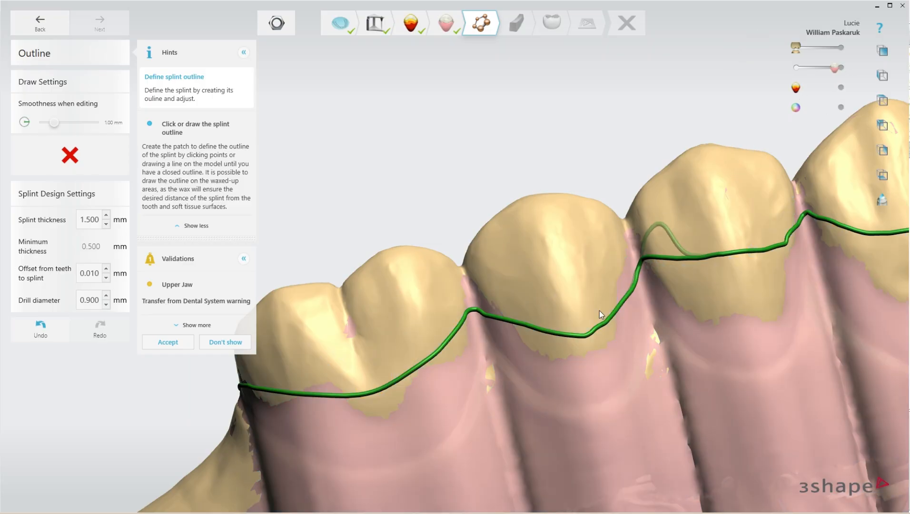
scroll(600, 309, "up", 1)
mouse_move(512, 340)
left_mouse_down()
mouse_move(543, 349)
mouse_move(614, 341)
left_mouse_up()
left_click_drag(532, 357, 609, 337)
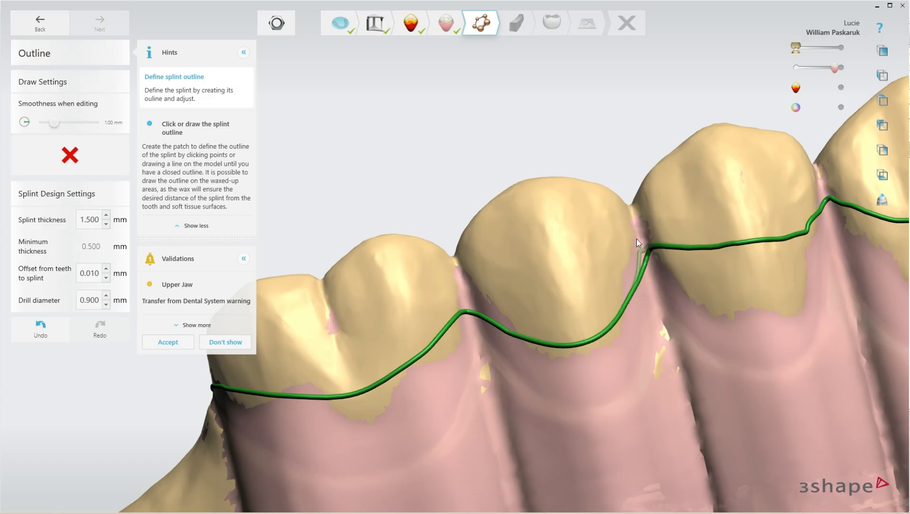
scroll(634, 324, "down", 3)
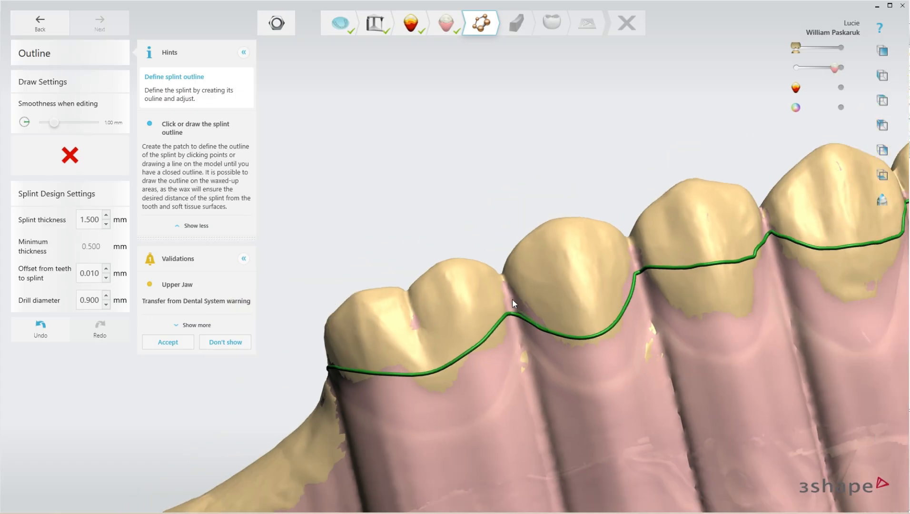
mouse_move(513, 301)
left_mouse_down()
mouse_move(466, 362)
mouse_move(408, 384)
mouse_move(445, 379)
left_mouse_up()
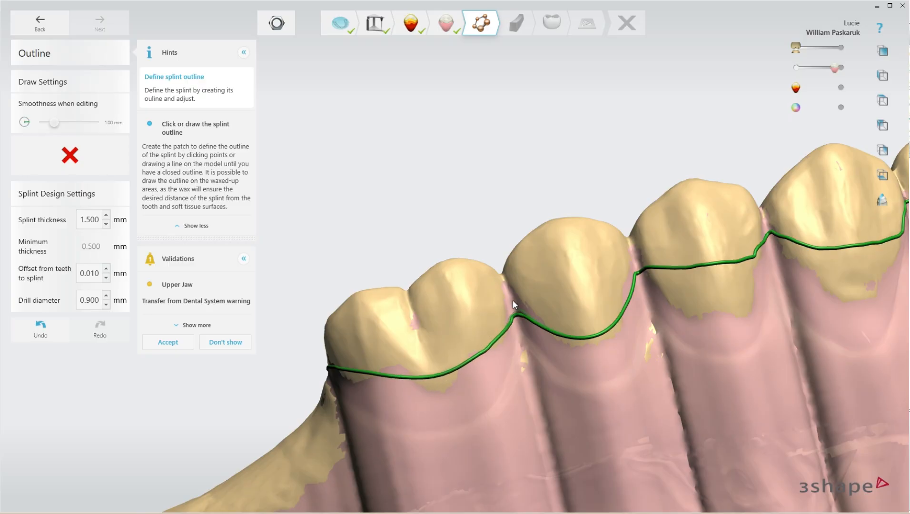
Redraw the buccal outline of the left first premolar as a deep curve along the gum margin between its neighbouring teeth.
right_click_drag(429, 351, 669, 290)
scroll(448, 395, "up", 2)
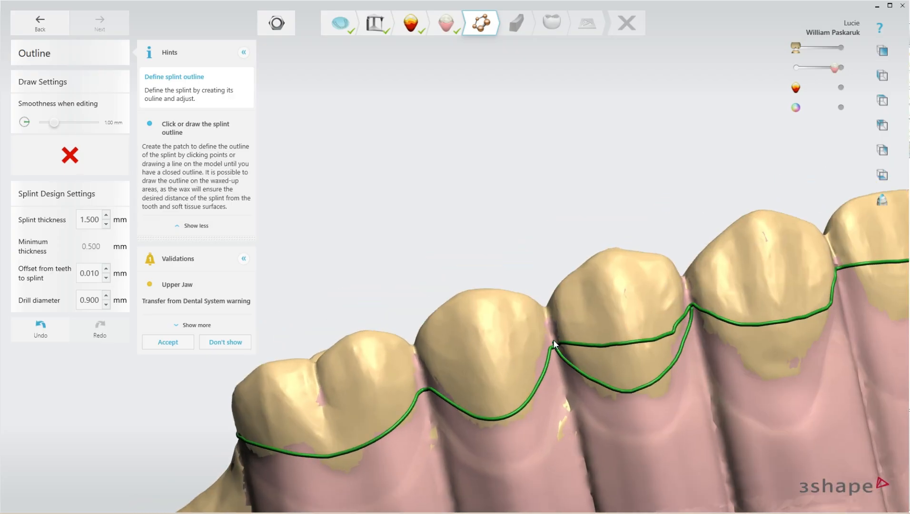
left_click_drag(553, 341, 556, 339)
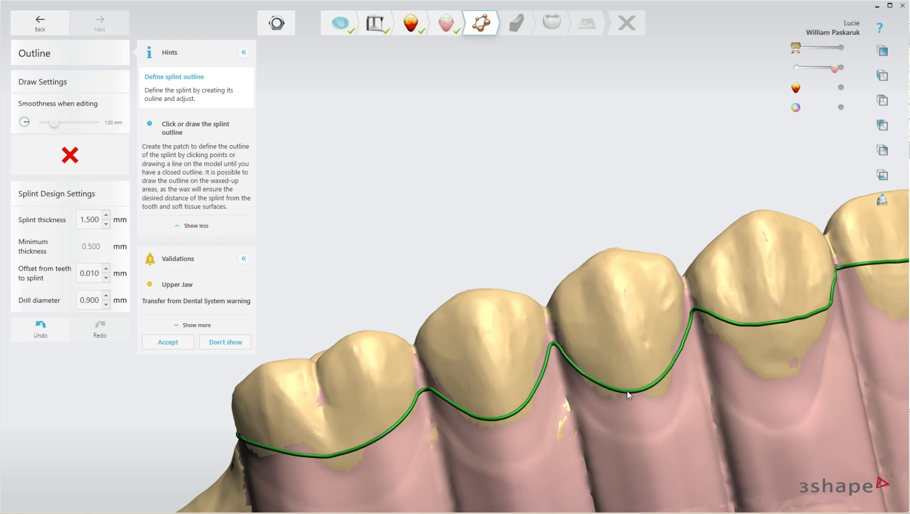
Lower the labial outline of the left canine towards the gum and even it into a rounded curve.
scroll(436, 338, "down", 2)
scroll(773, 287, "up", 2)
right_click_drag(774, 287, 712, 333)
scroll(712, 332, "up", 2)
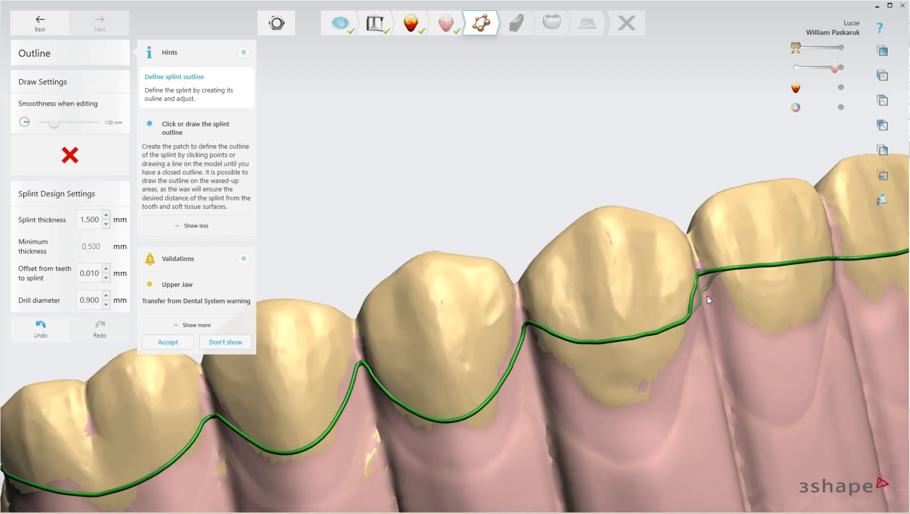
mouse_move(702, 284)
left_mouse_down()
mouse_move(654, 376)
mouse_move(553, 361)
mouse_move(531, 323)
left_mouse_up()
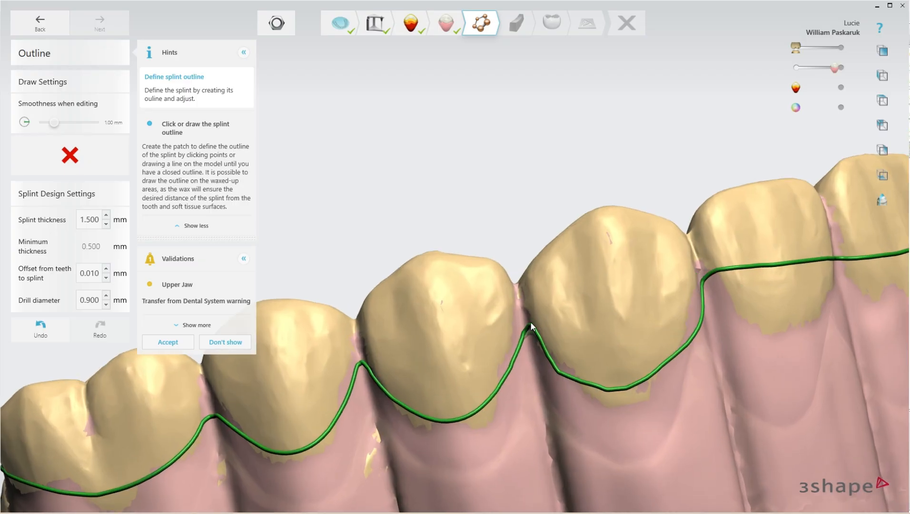
mouse_move(558, 373)
left_mouse_down()
mouse_move(619, 393)
mouse_move(617, 379)
mouse_move(642, 380)
left_mouse_up()
mouse_move(584, 378)
left_mouse_down()
mouse_move(654, 388)
mouse_move(595, 395)
mouse_move(648, 386)
mouse_move(576, 374)
left_mouse_up()
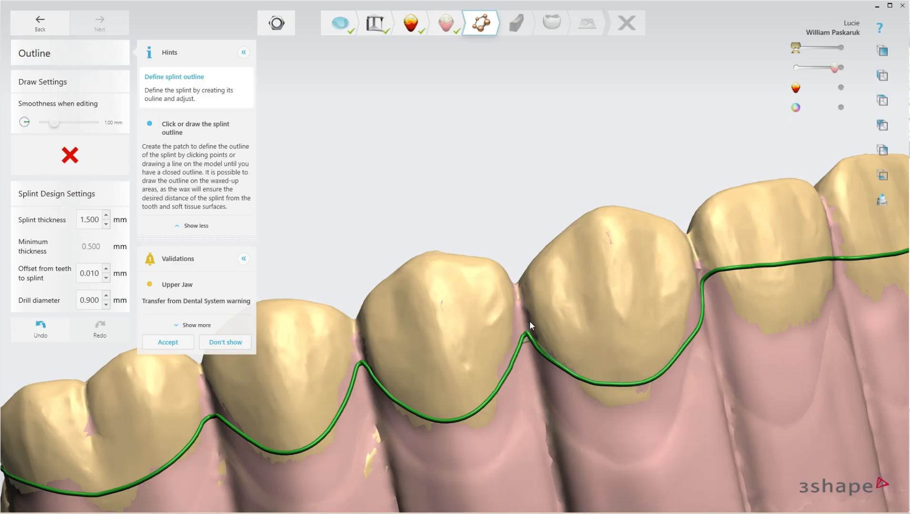
Refine the lower edge of the left canine outline and its curve towards the lateral incisor.
scroll(340, 421, "down", 3)
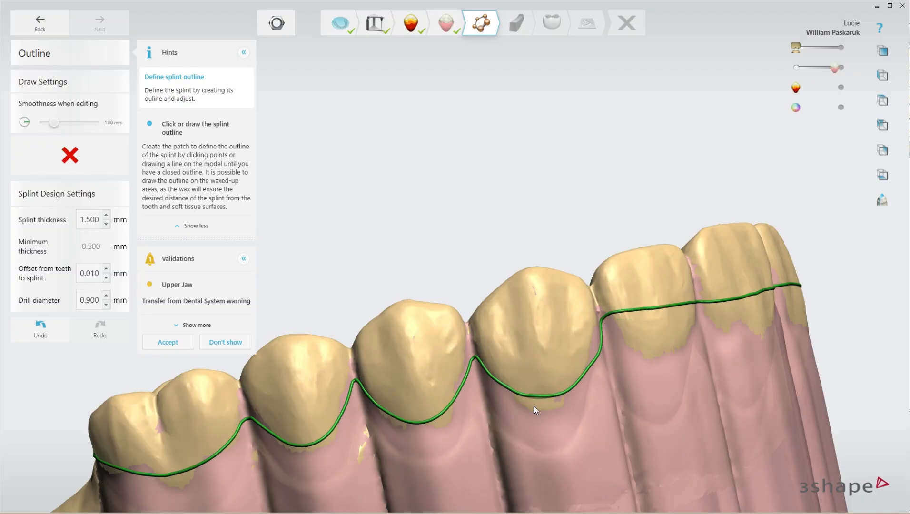
left_click_drag(538, 400, 554, 399)
right_click_drag(554, 382, 546, 337)
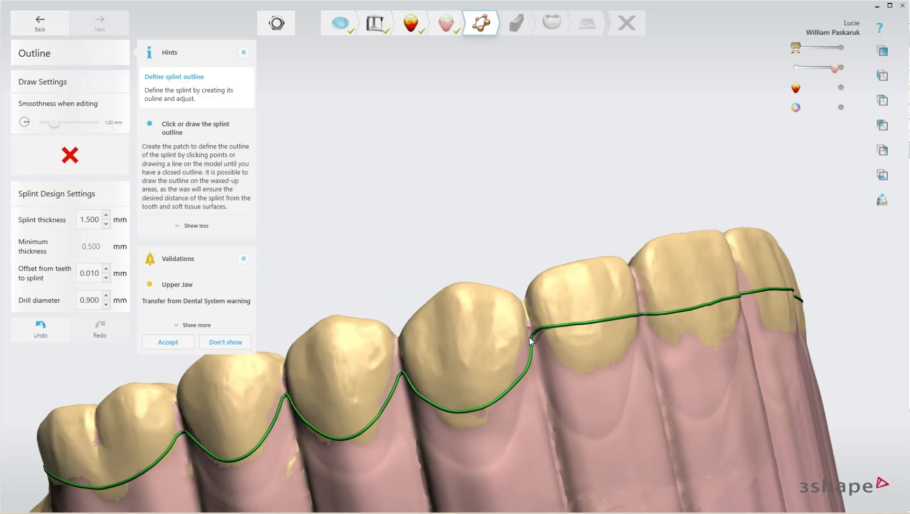
mouse_move(529, 338)
left_mouse_down()
mouse_move(511, 377)
mouse_move(519, 377)
left_mouse_up()
Redraw the labial outline from the left canine across the left lateral incisor as a gently rising, smooth line.
right_click_drag(498, 408, 780, 221)
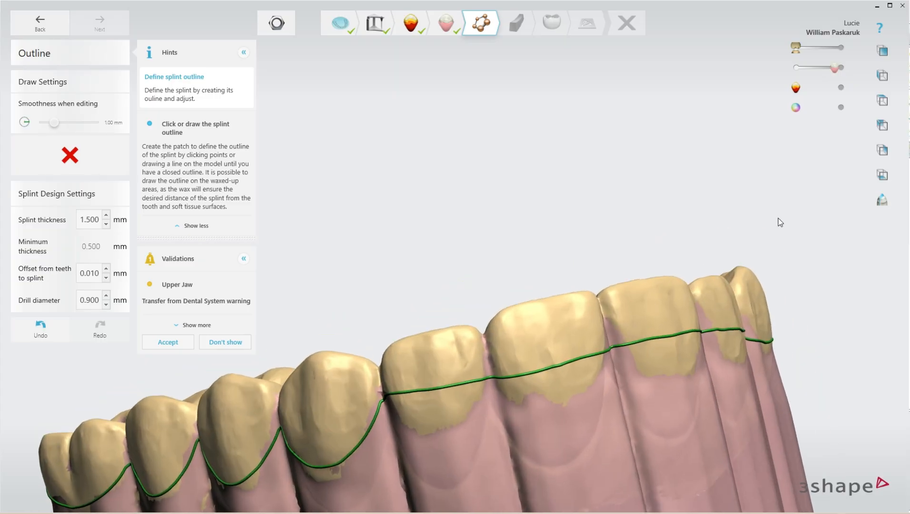
scroll(780, 221, "down", 3)
scroll(446, 394, "up", 6)
right_click_drag(435, 367, 422, 351)
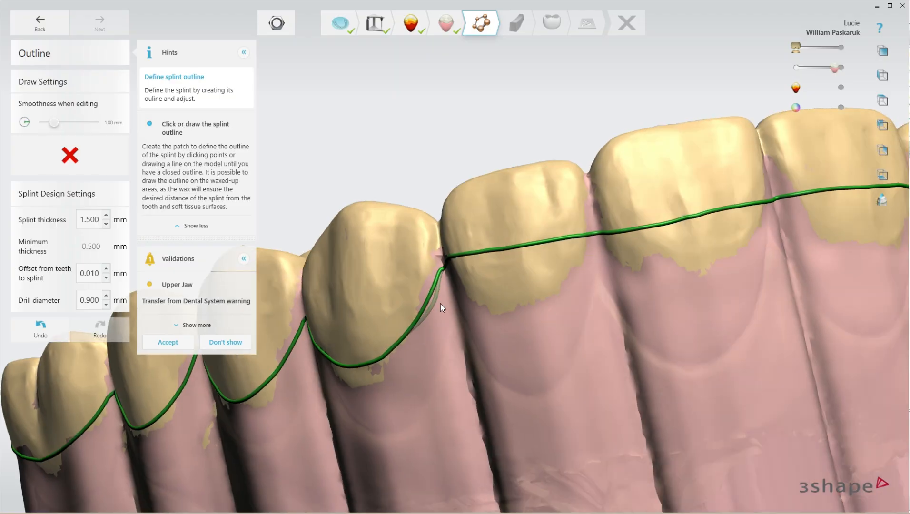
left_click_drag(446, 268, 598, 234)
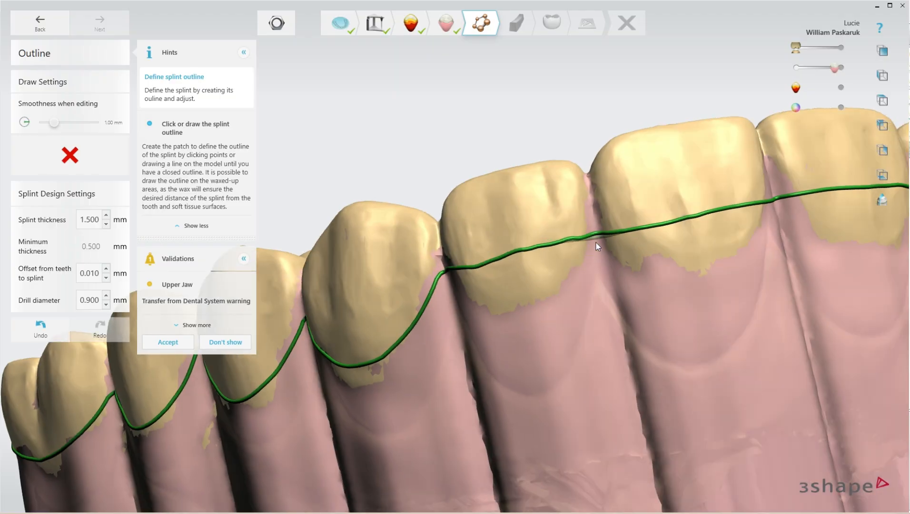
left_click_drag(446, 270, 455, 270)
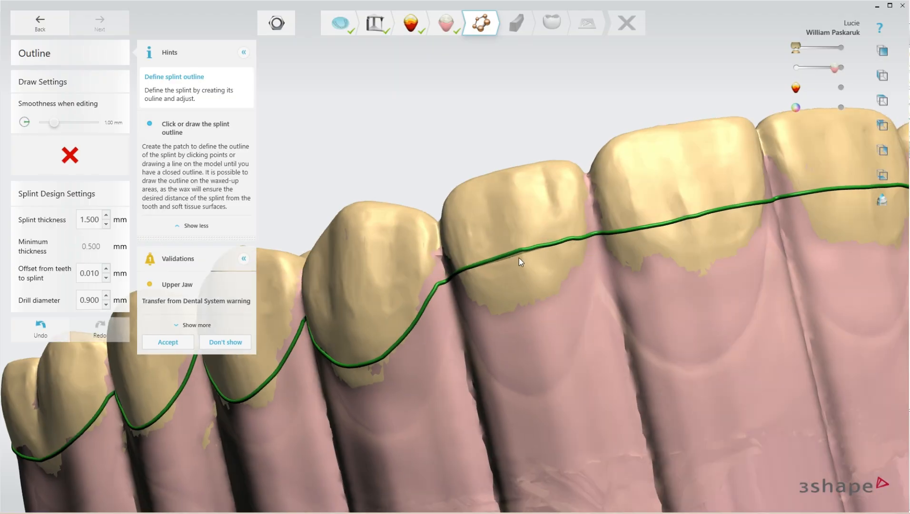
left_click_drag(604, 239, 490, 266)
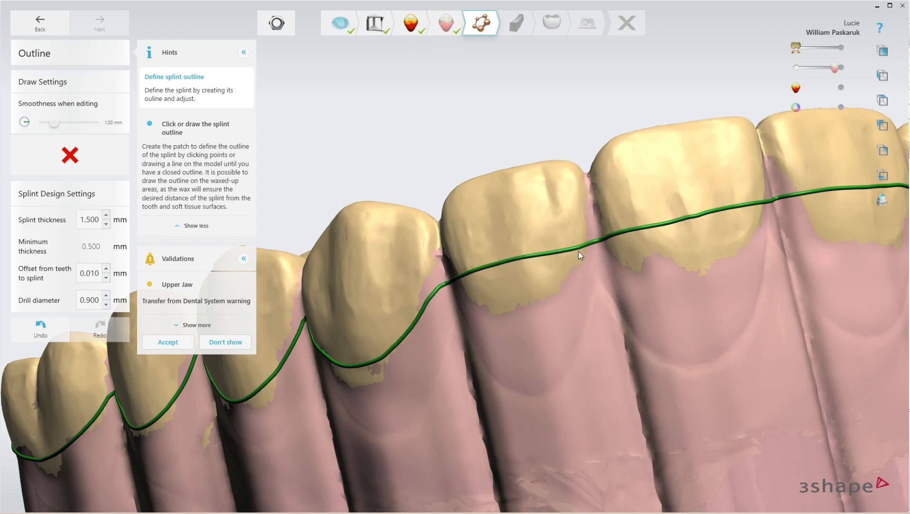
Lower and straighten the labial outline across both central incisors into one even line.
right_click_drag(517, 264, 560, 264)
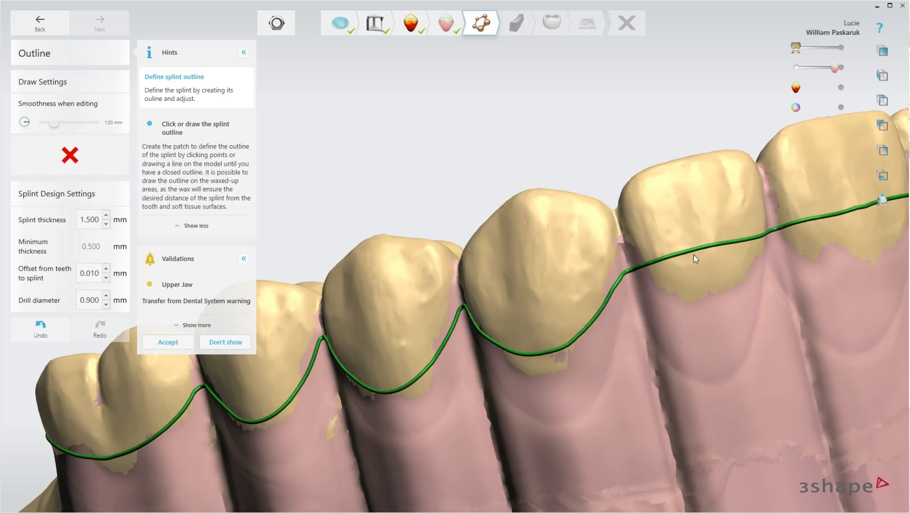
right_click_drag(694, 255, 587, 297)
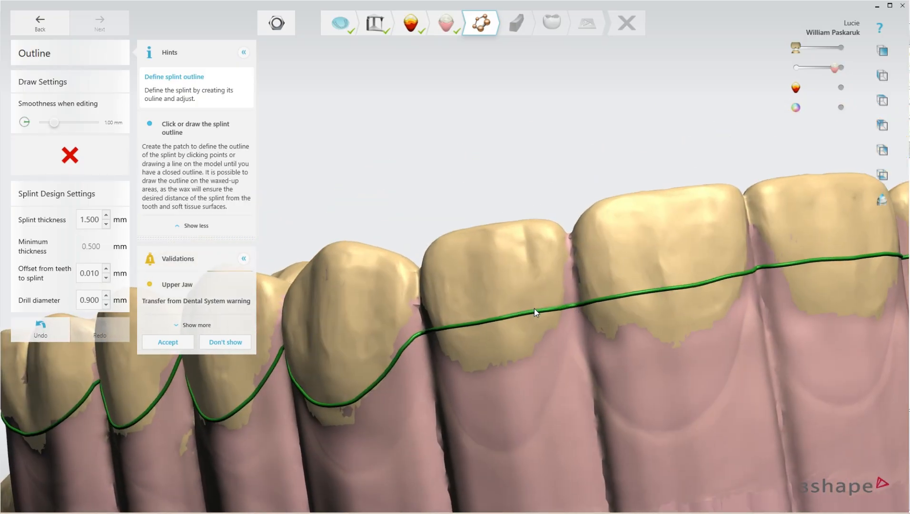
right_click_drag(456, 322, 387, 323)
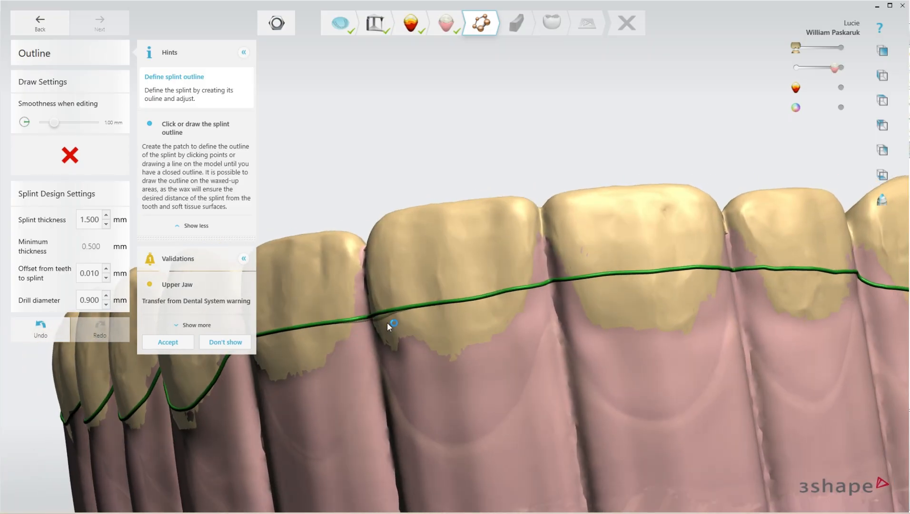
mouse_move(380, 315)
left_mouse_down()
mouse_move(721, 282)
mouse_move(559, 286)
mouse_move(716, 272)
left_mouse_up()
mouse_move(472, 309)
left_mouse_down()
mouse_move(493, 304)
mouse_move(401, 313)
left_mouse_up()
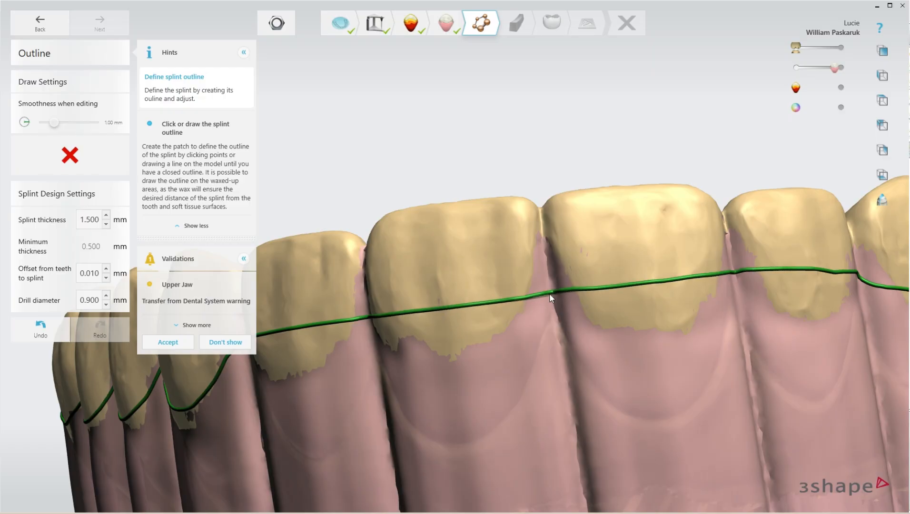
mouse_move(551, 298)
left_mouse_down()
mouse_move(602, 299)
mouse_move(652, 282)
left_mouse_up()
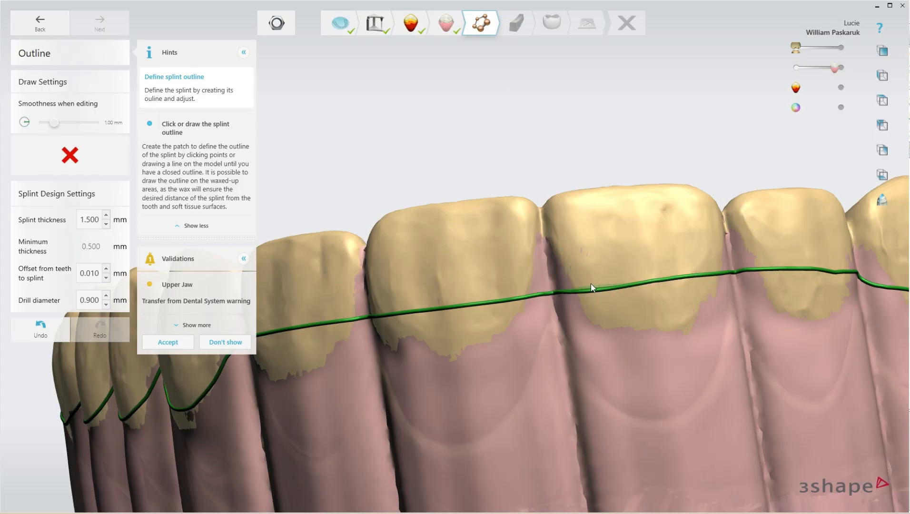
Smooth the labial outline across the right lateral incisor and level out its step towards the right canine.
right_click_drag(591, 288, 436, 329)
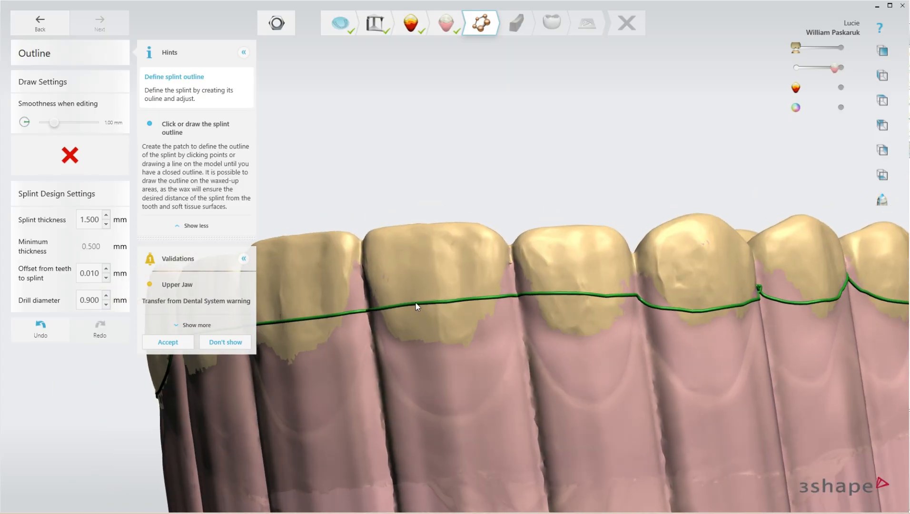
right_click_drag(450, 302, 408, 307)
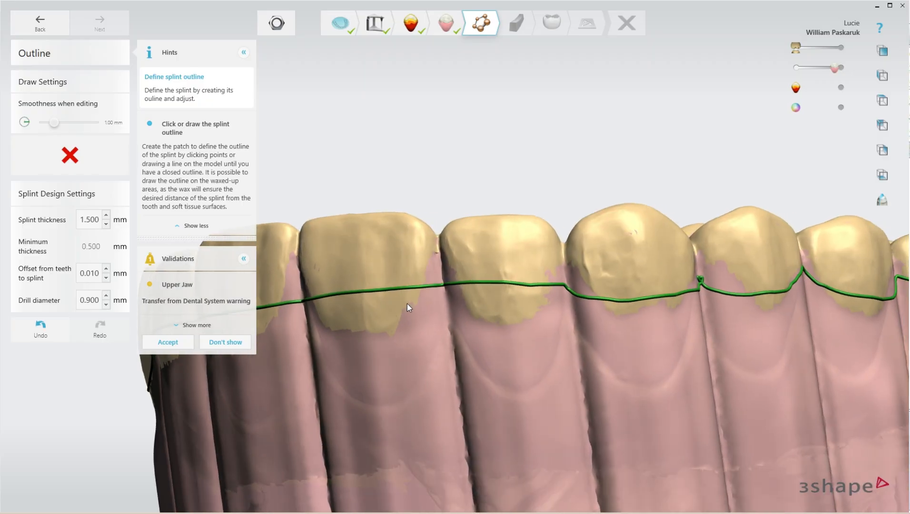
left_click_drag(446, 285, 564, 288)
right_click_drag(566, 288, 601, 296)
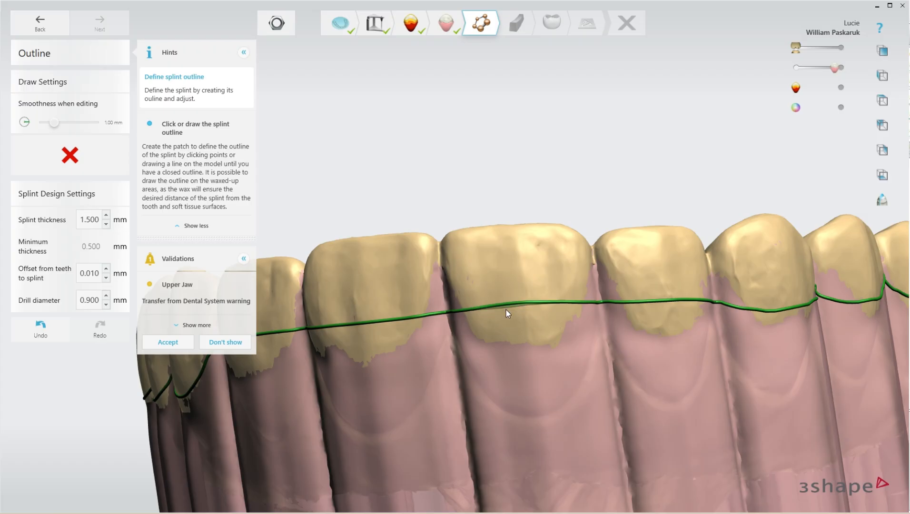
Redraw the buccal outline around the right canine as a smooth arc following its gum margin.
right_click_drag(568, 305, 632, 328)
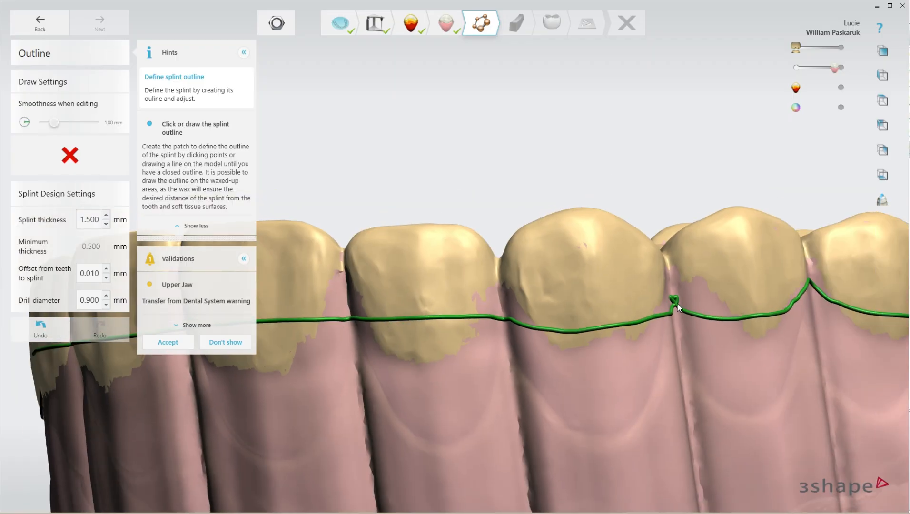
left_click_drag(674, 301, 592, 354)
left_click_drag(507, 313, 508, 315)
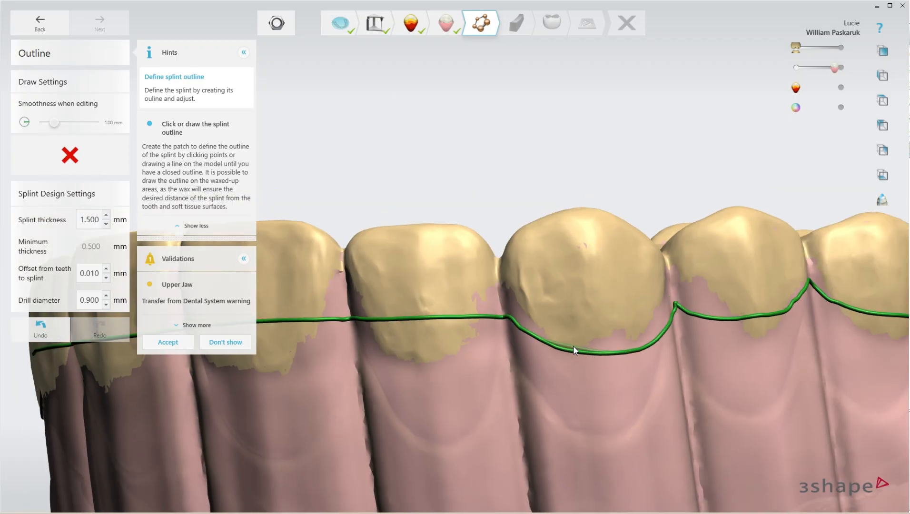
mouse_move(671, 293)
left_mouse_down()
mouse_move(620, 351)
mouse_move(606, 354)
left_mouse_up()
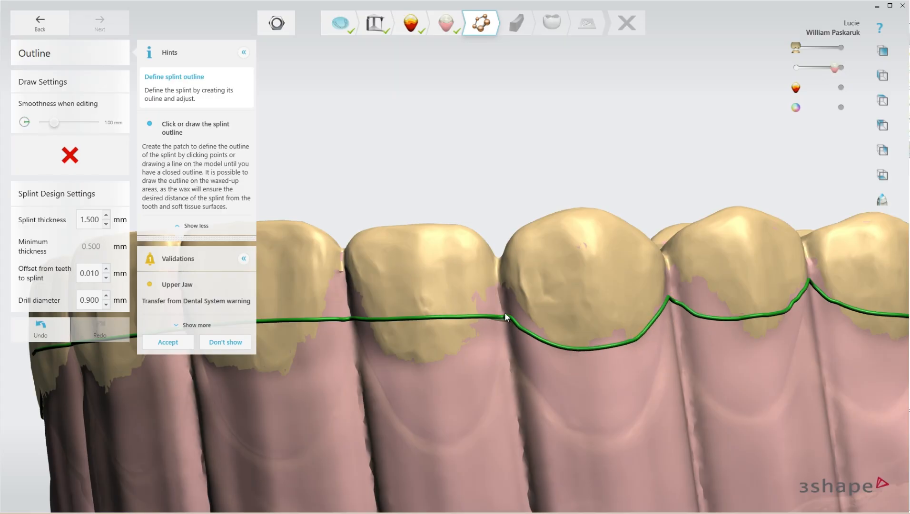
right_click_drag(498, 311, 522, 367)
scroll(523, 309, "up", 2)
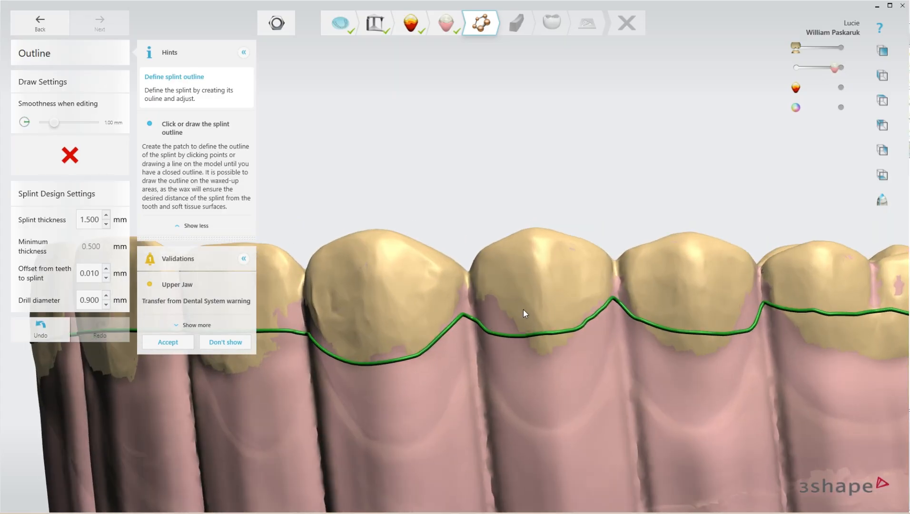
right_click_drag(523, 309, 486, 364)
mouse_move(502, 359)
left_mouse_down()
mouse_move(465, 357)
mouse_move(522, 345)
left_mouse_up()
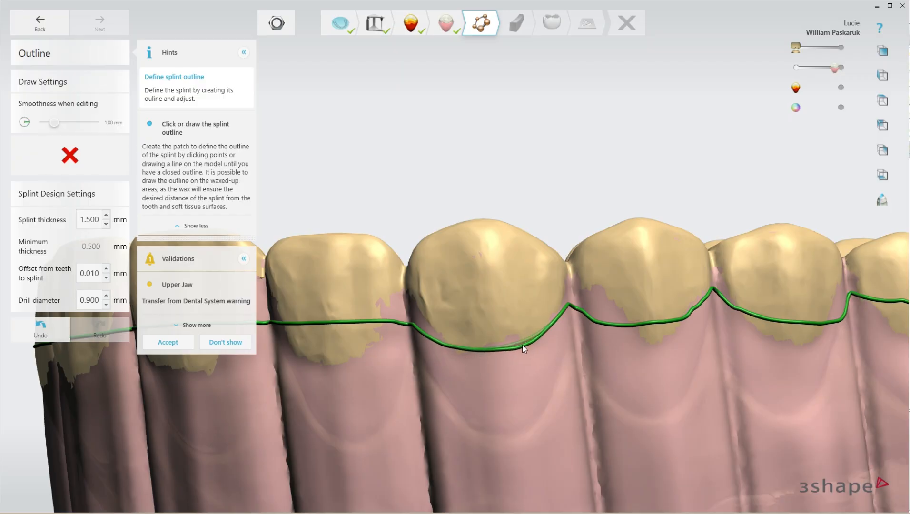
Lower the buccal outline on the right first premolar into a smooth curve along its gum margin.
right_click_drag(436, 359, 628, 301)
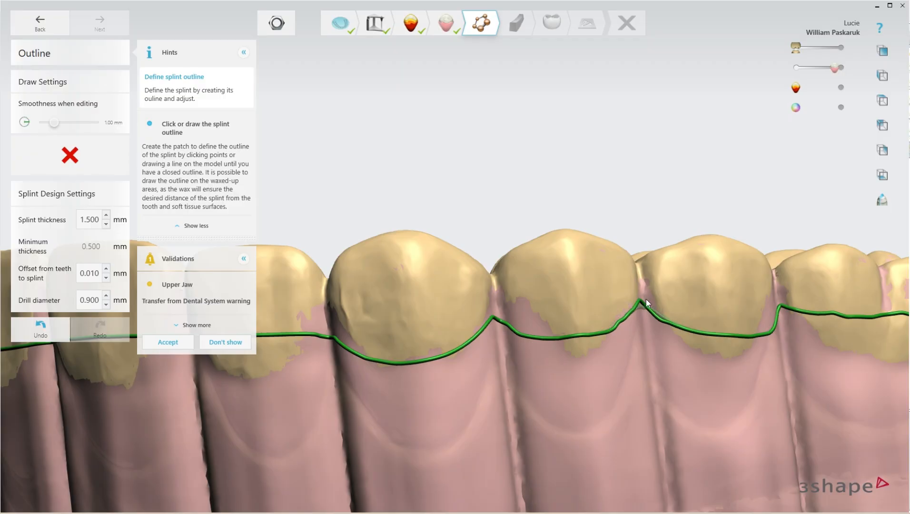
left_click_drag(512, 324, 497, 310)
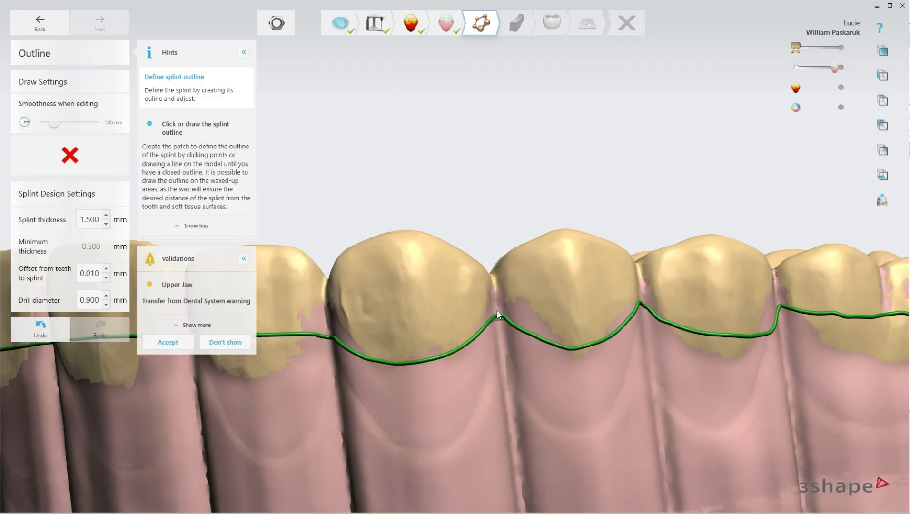
left_click_drag(559, 347, 576, 362)
right_click_drag(614, 347, 583, 348)
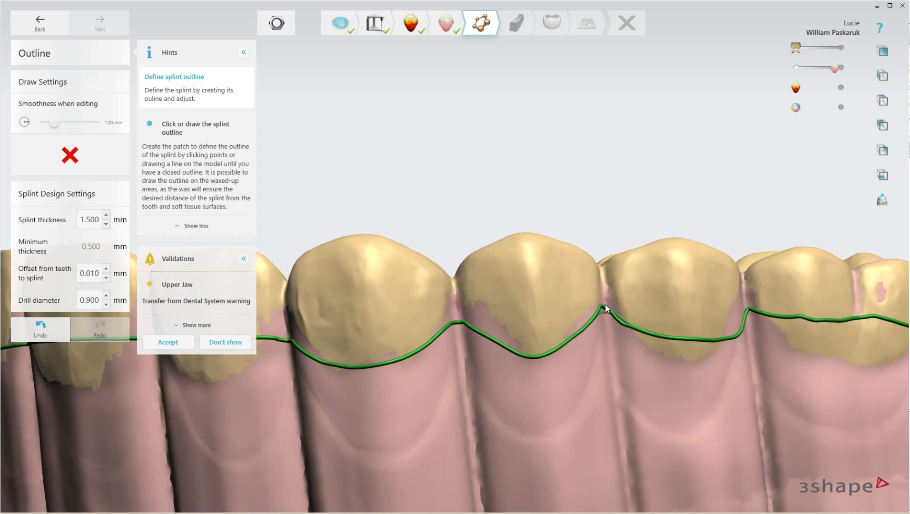
Reshape the buccal outline around the right second premolar to its gum margin and smooth the peak before the molar.
right_click_drag(605, 304, 646, 298)
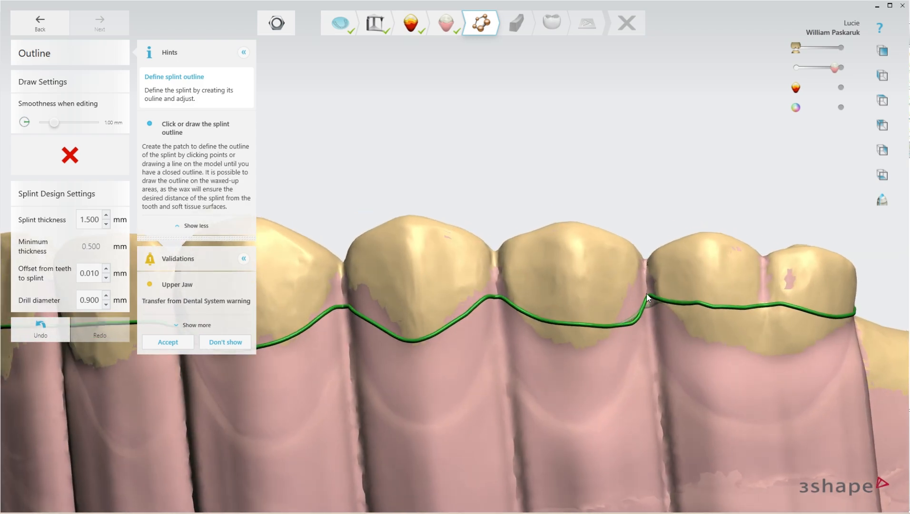
left_click_drag(506, 304, 502, 307)
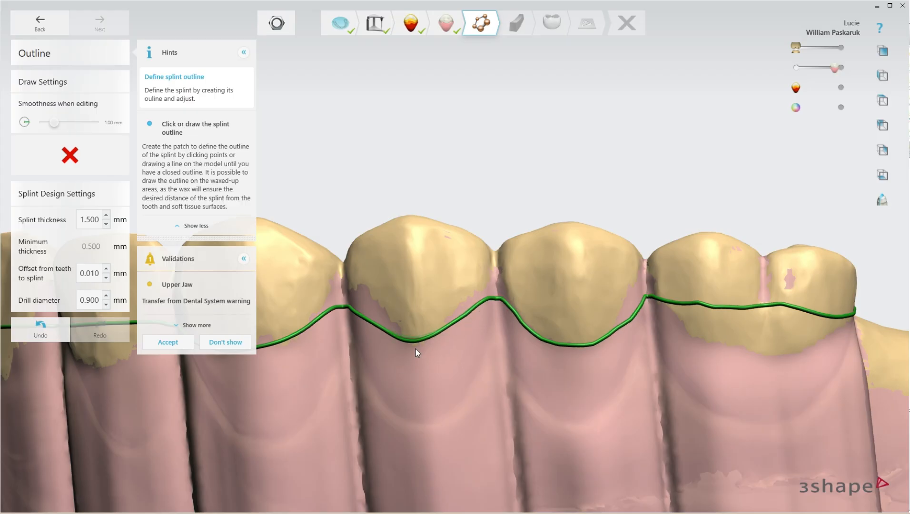
left_click_drag(577, 351, 578, 355)
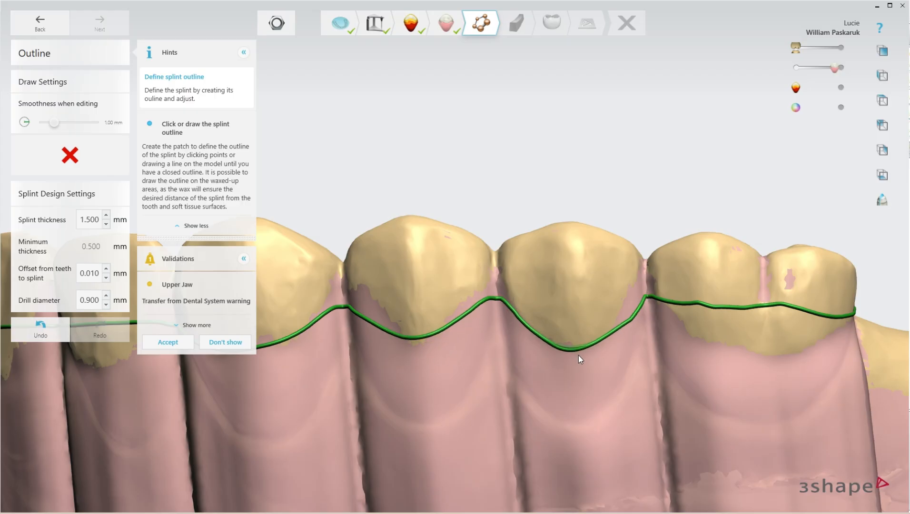
left_click_drag(637, 307, 636, 291)
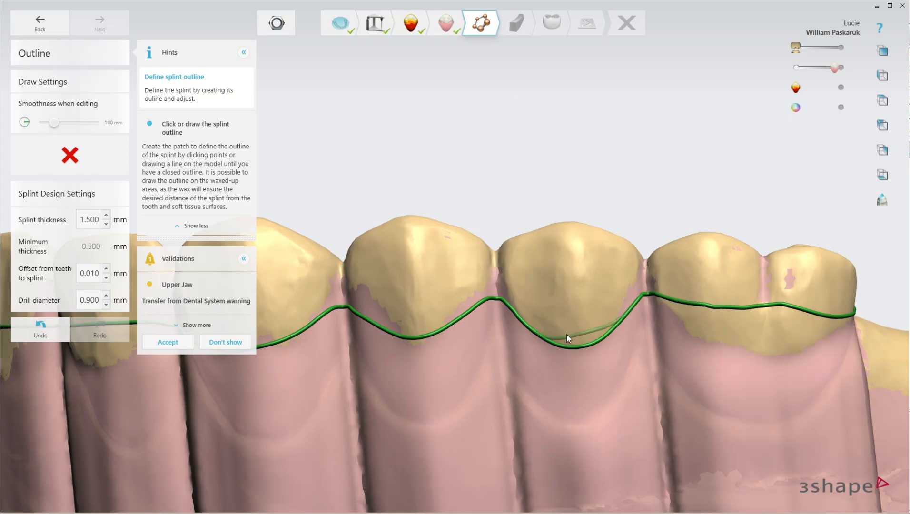
Redraw the buccal outline on the right molar along its gum margin, joining it smoothly to the premolar peak.
right_click_drag(727, 317, 763, 305)
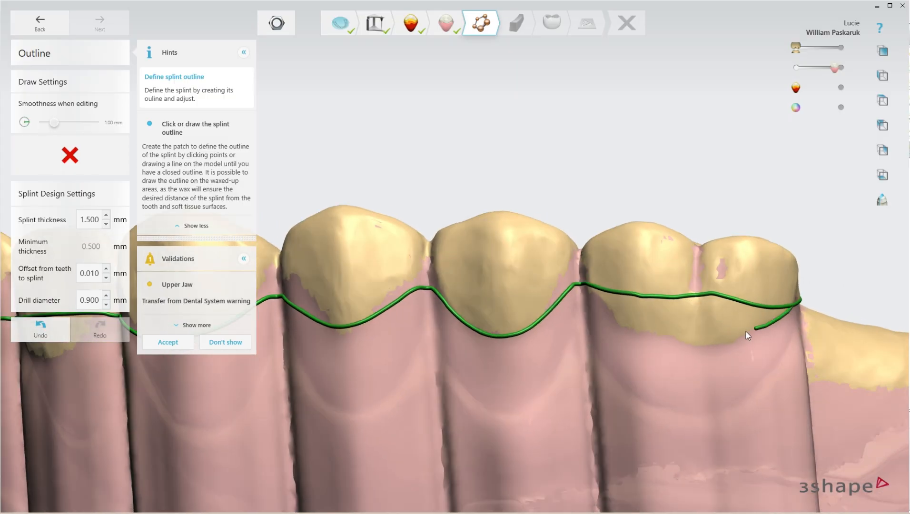
left_click_drag(594, 288, 589, 285)
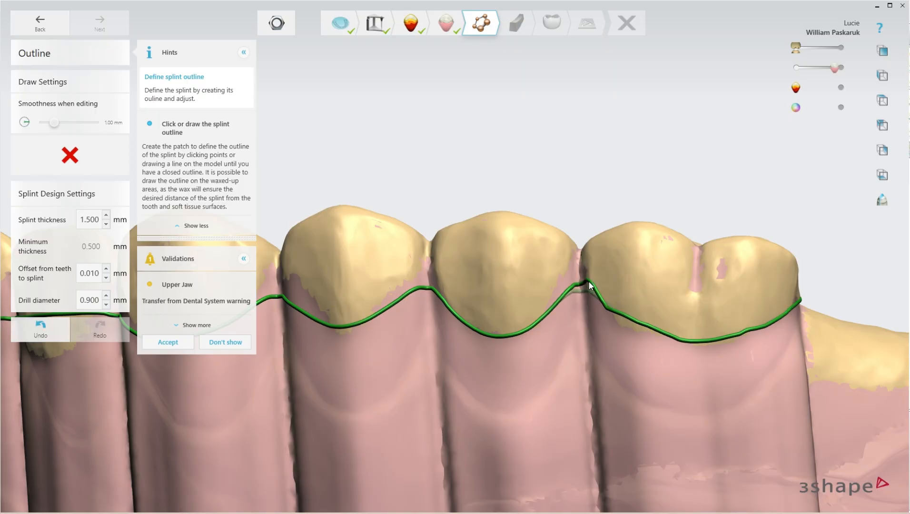
mouse_move(637, 329)
left_mouse_down()
mouse_move(591, 285)
mouse_move(580, 288)
left_mouse_up()
mouse_move(636, 341)
left_mouse_down()
mouse_move(701, 354)
mouse_move(736, 343)
left_mouse_up()
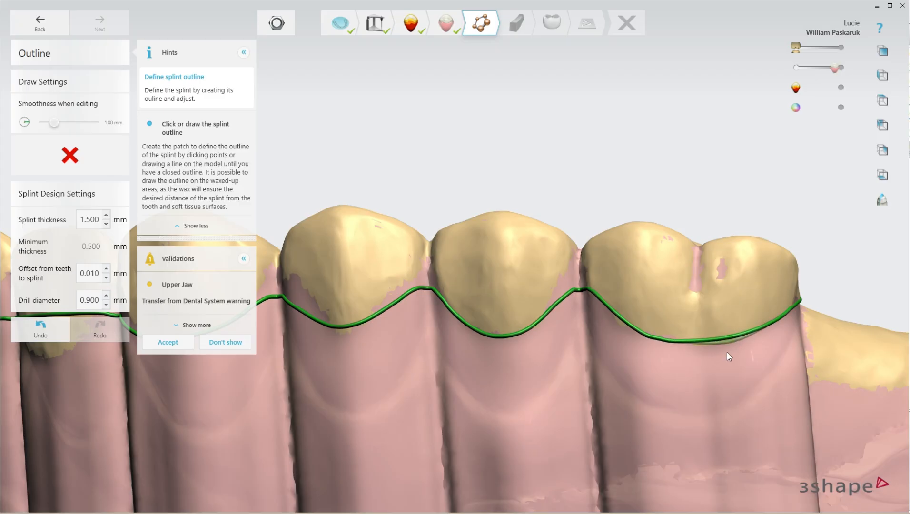
Smooth the outline around the distal end of the right molar and lower its transition onto the palatal side.
right_click_drag(588, 377, 343, 430)
scroll(449, 386, "up", 8)
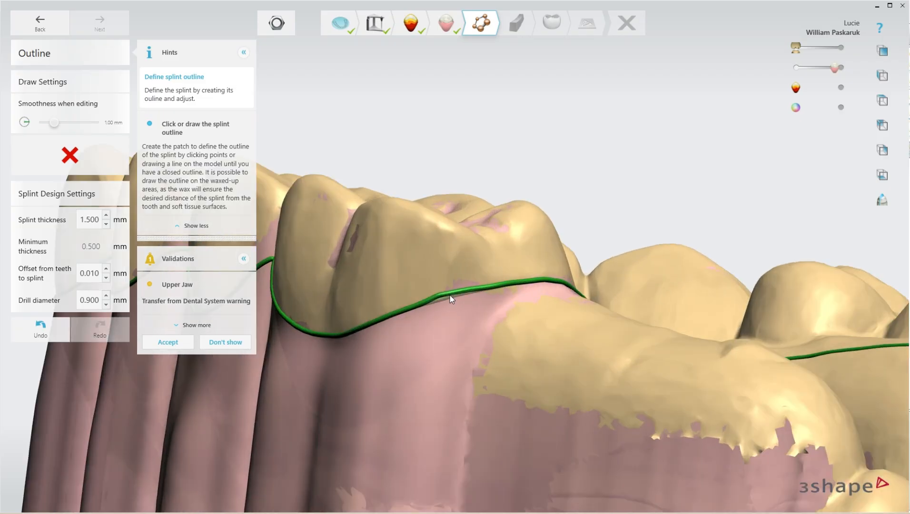
left_click_drag(451, 295, 450, 303)
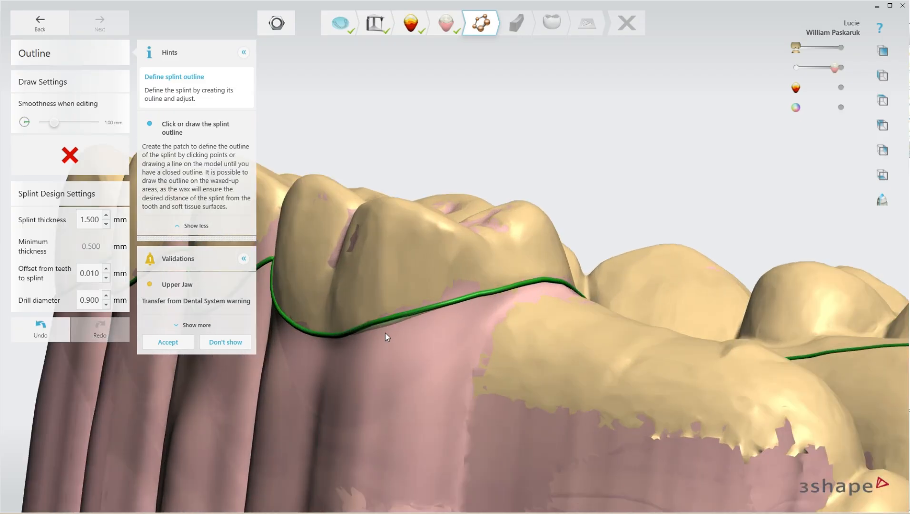
right_click_drag(386, 333, 631, 361)
right_click_drag(587, 389, 313, 294)
scroll(314, 294, "up", 2)
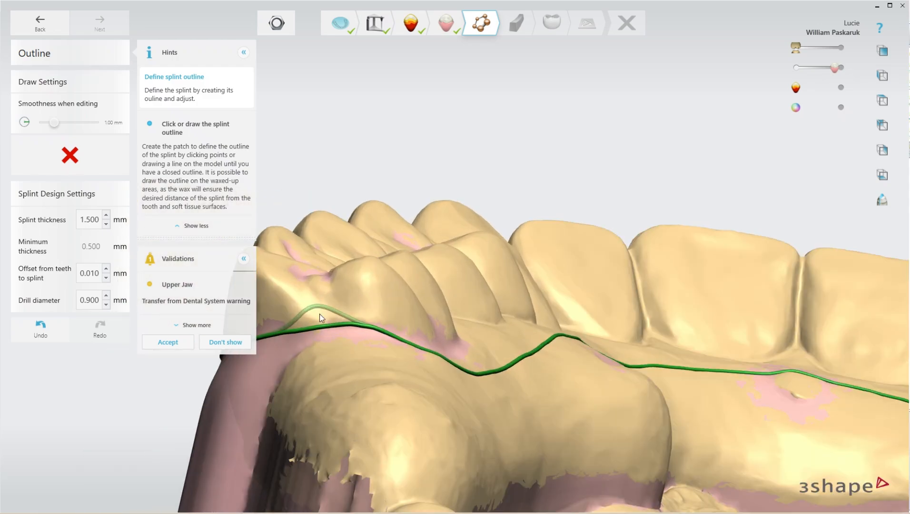
left_click(349, 329)
scroll(348, 331, "down", 2)
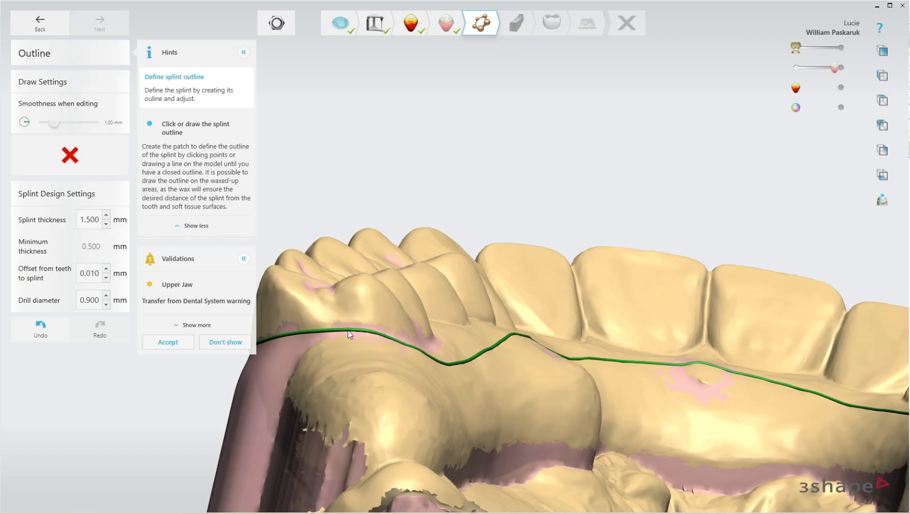
Check the finished outline along the front and side teeth and accept the Upper Jaw transfer warning.
right_click_drag(348, 331, 611, 398)
scroll(678, 383, "up", 5)
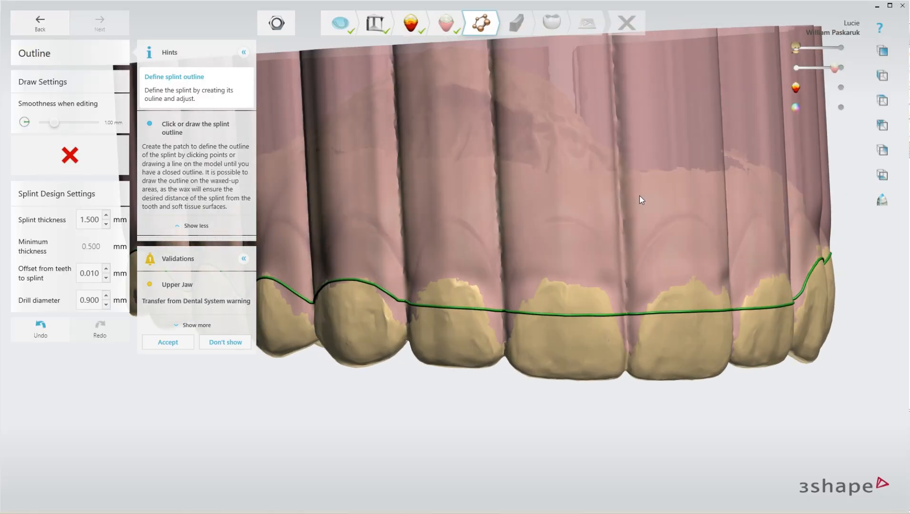
right_click_drag(641, 200, 561, 191)
scroll(552, 316, "up", 2)
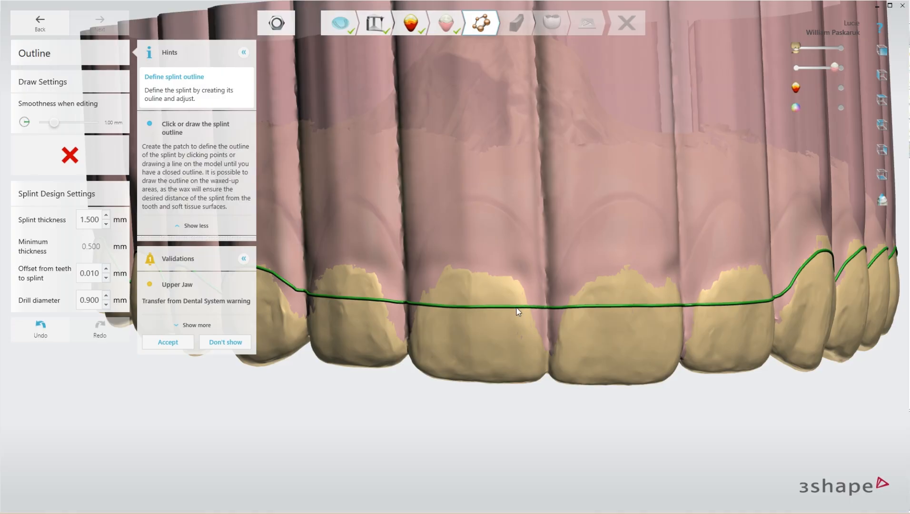
right_click_drag(608, 311, 627, 310)
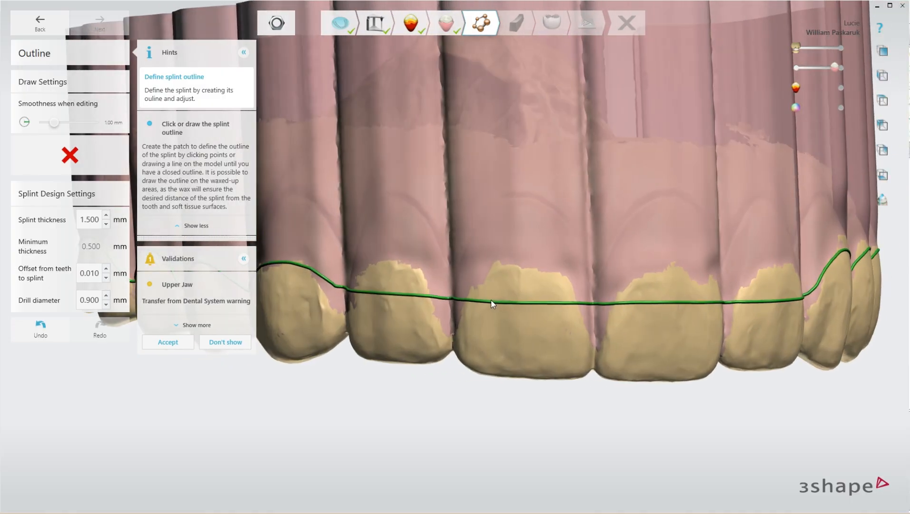
right_click_drag(491, 300, 581, 312)
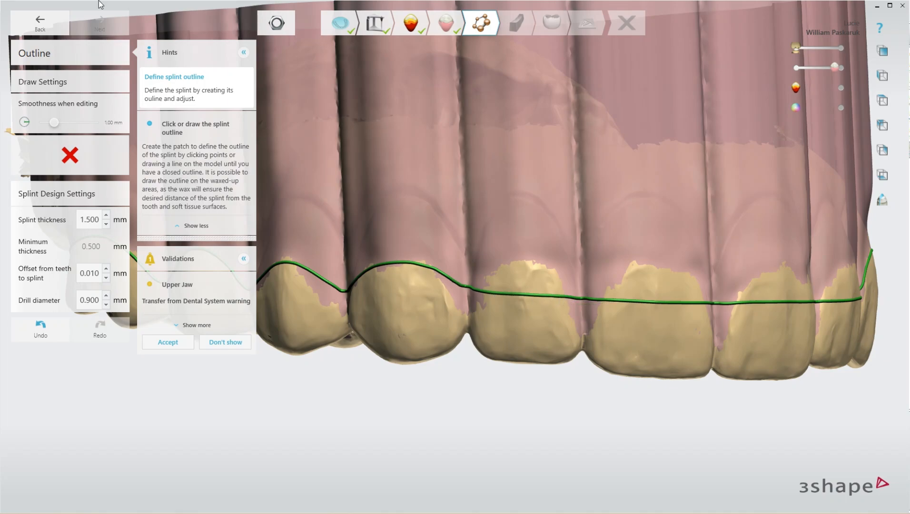
left_click(167, 343)
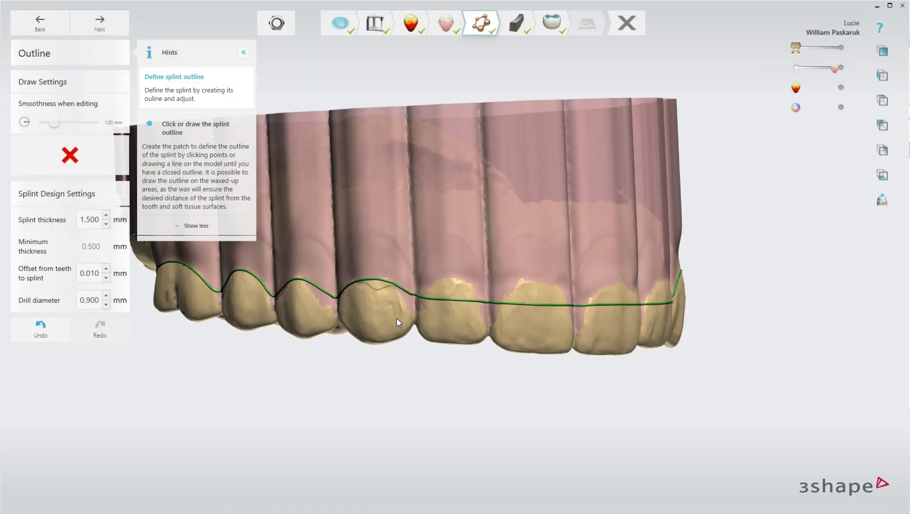
Mark the full splint arch for raising to the antagonist cusps and continue to the Adapt Design stage.
left_click(102, 24)
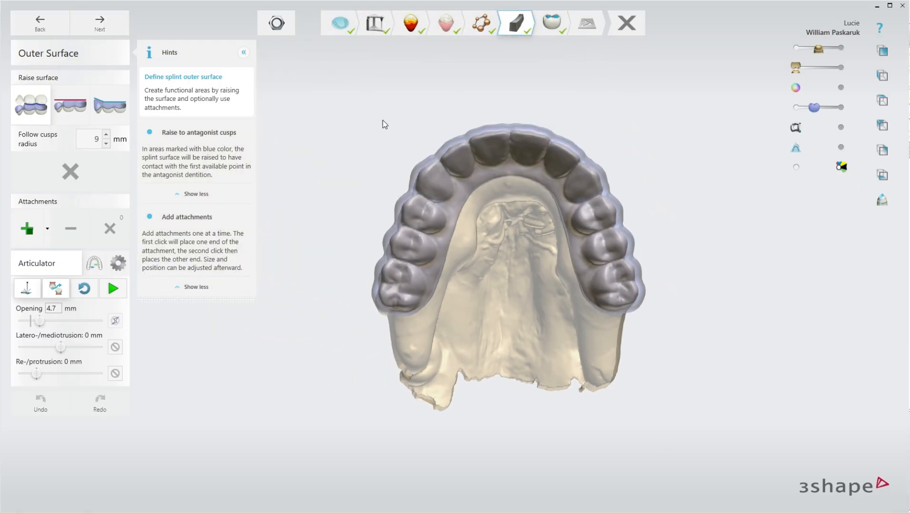
mouse_move(391, 349)
left_mouse_down()
mouse_move(597, 127)
mouse_move(650, 342)
left_mouse_up()
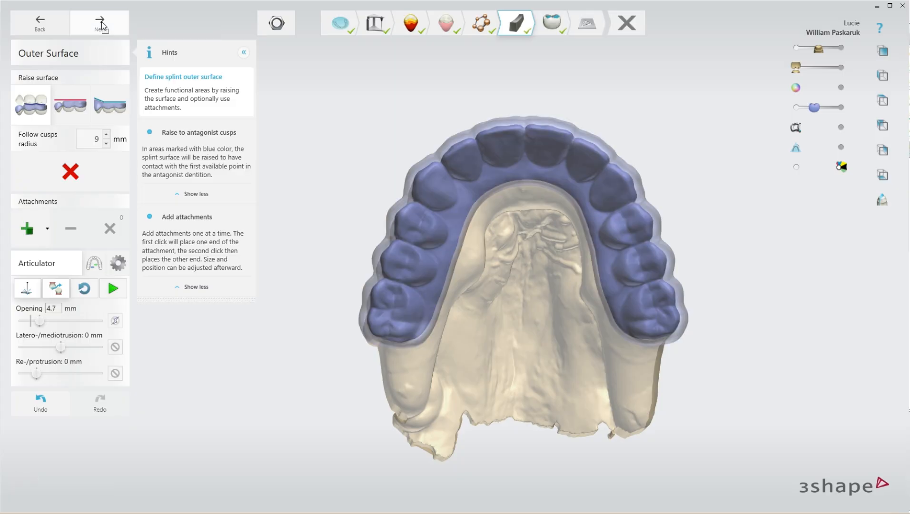
left_click(101, 24)
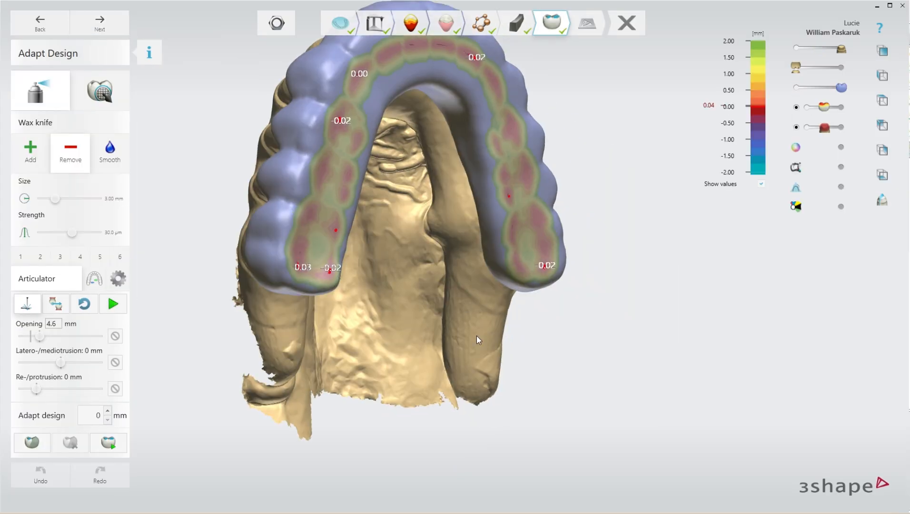
Examine the splint's occlusal contact map, the teeth beneath the splint, and its fit against the antagonist jaw.
right_click_drag(422, 378, 393, 363)
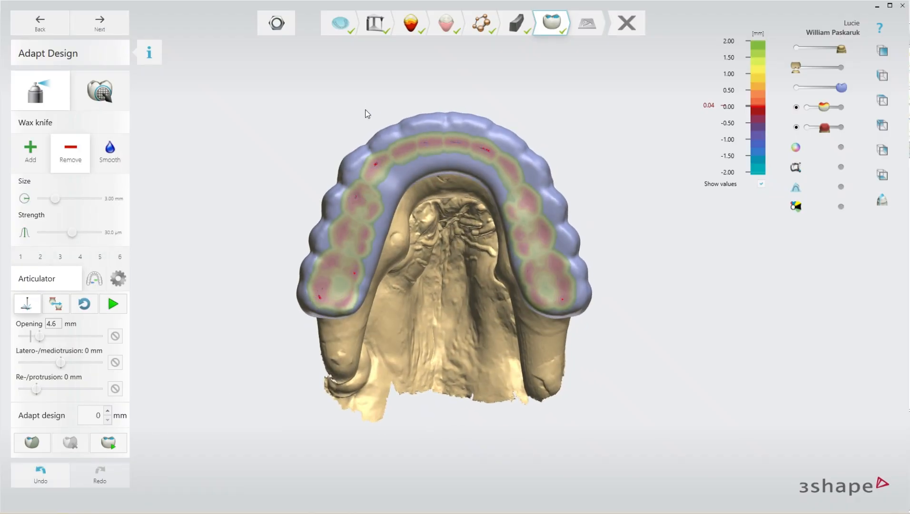
scroll(370, 133, "up", 3)
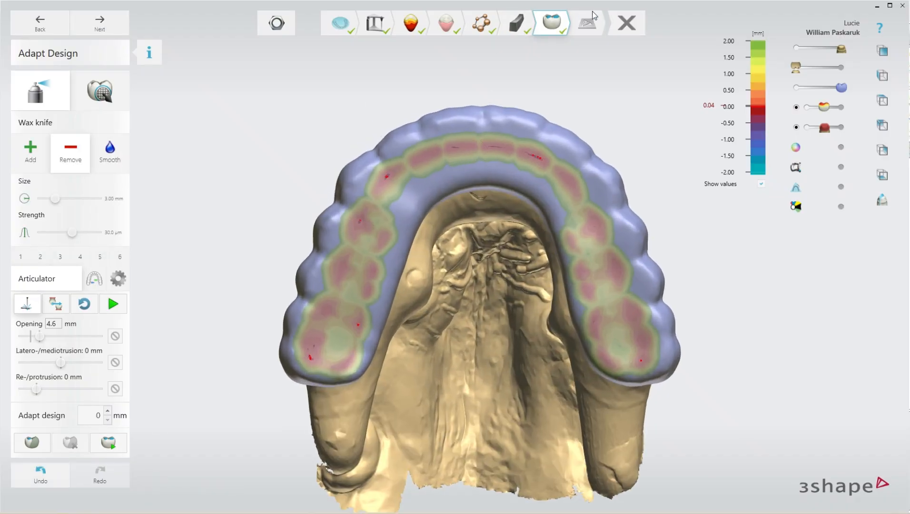
right_click_drag(333, 368, 369, 335)
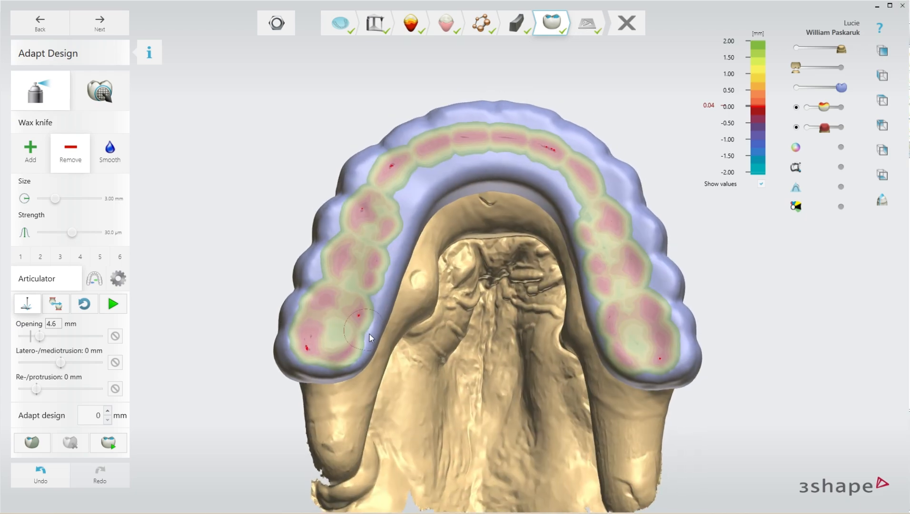
left_click_drag(839, 88, 827, 88)
right_click_drag(615, 248, 673, 247)
left_click_drag(827, 88, 843, 87)
right_click_drag(604, 203, 627, 260)
key("a")
scroll(603, 294, "up", 3)
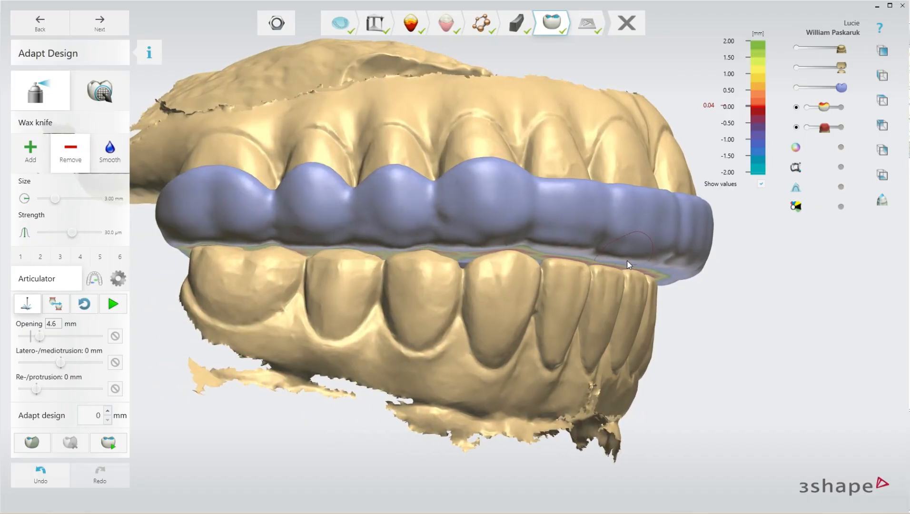
scroll(627, 261, "down", 3)
scroll(347, 275, "up", 2)
Smooth the splint's right buccal surface with the wax knife at 3.78 mm size and 0.54 strength.
left_click(110, 148)
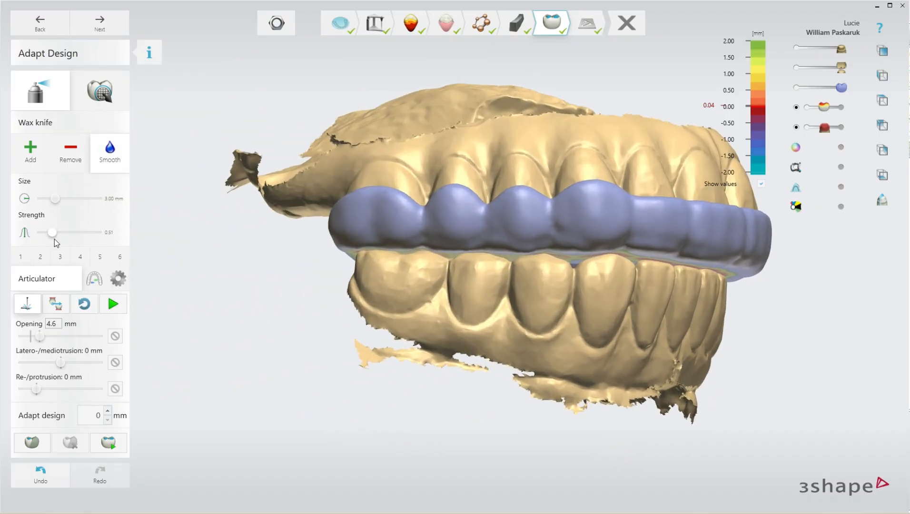
left_click_drag(56, 199, 60, 199)
scroll(334, 238, "up", 3)
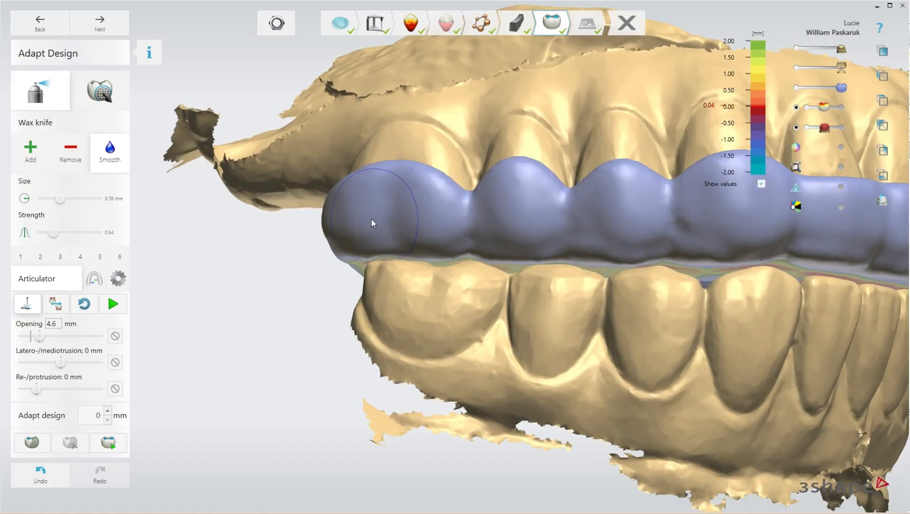
right_click_drag(371, 219, 402, 227)
left_click_drag(399, 226, 359, 210)
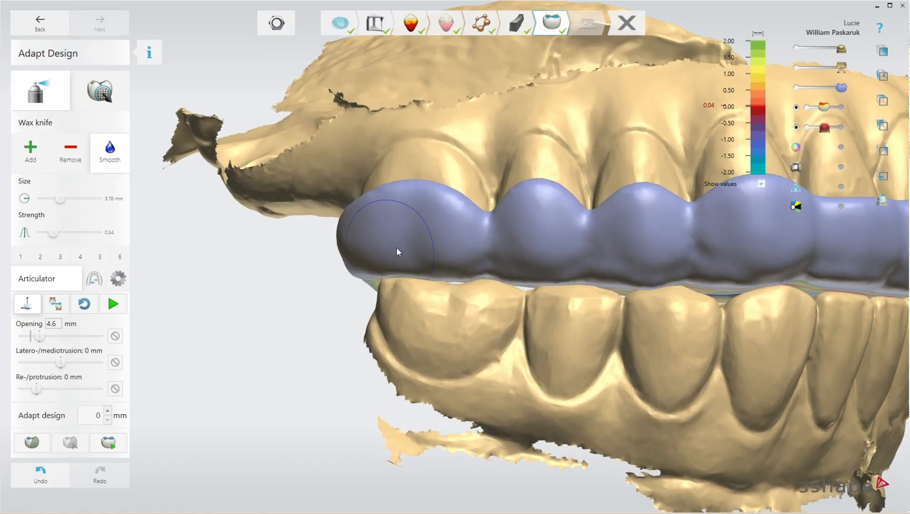
mouse_move(397, 248)
left_mouse_down()
mouse_move(624, 255)
mouse_move(624, 264)
mouse_move(520, 267)
mouse_move(637, 255)
mouse_move(805, 258)
left_mouse_up()
Smooth the splint's front and left buccal surfaces with the wax knife around to the last molar.
right_click_drag(805, 258, 473, 261)
left_click_drag(473, 261, 732, 296)
mouse_move(732, 295)
right_mouse_down()
mouse_move(522, 288)
mouse_move(445, 227)
right_mouse_up()
right_click_drag(698, 217, 503, 220)
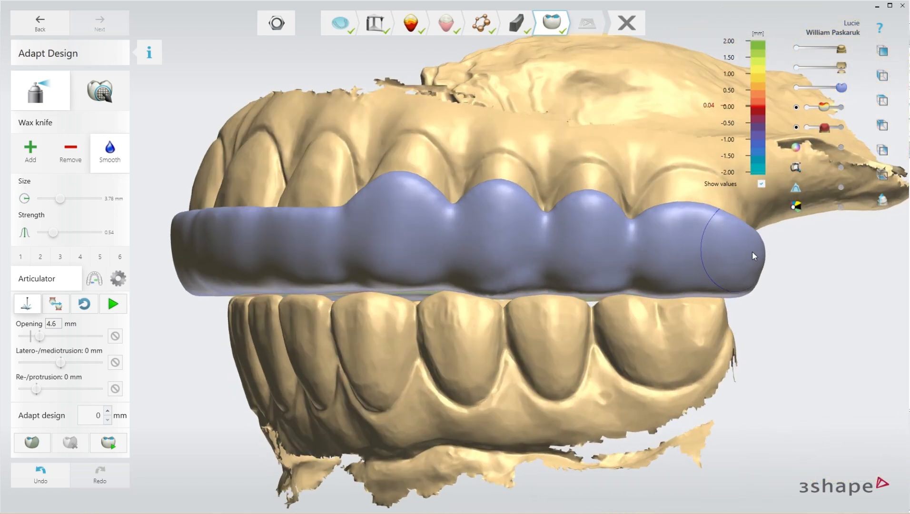
Add wax along the palatal side of the right molar and premolar contacts at a 3.08 mm knife size.
right_click_drag(656, 274, 560, 329)
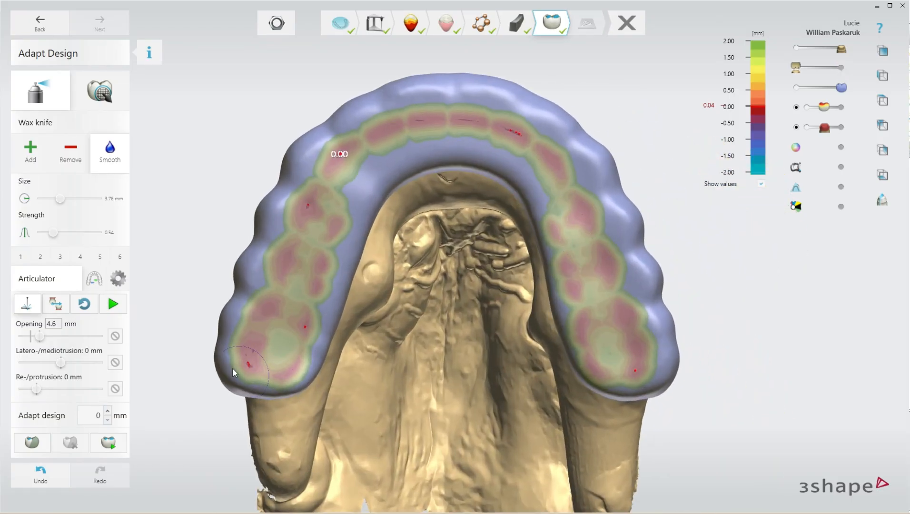
scroll(236, 267, "up", 3)
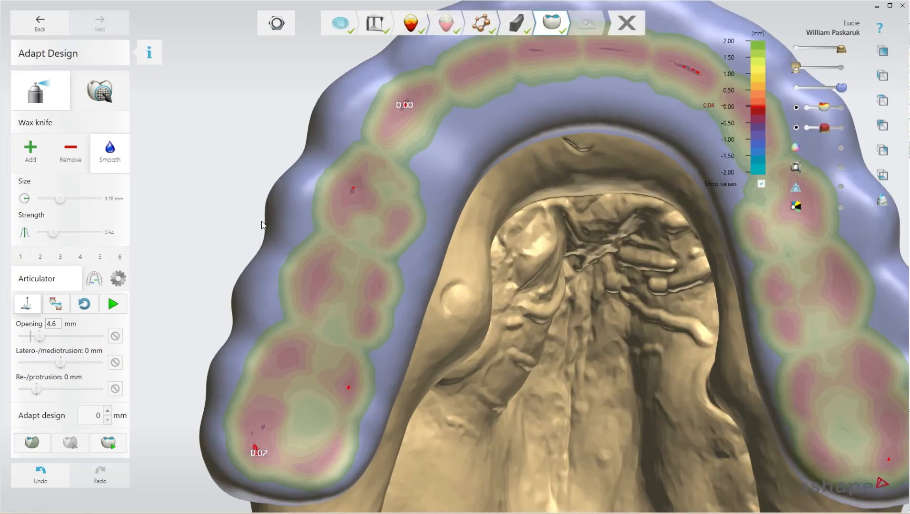
scroll(796, 204, "down", 3)
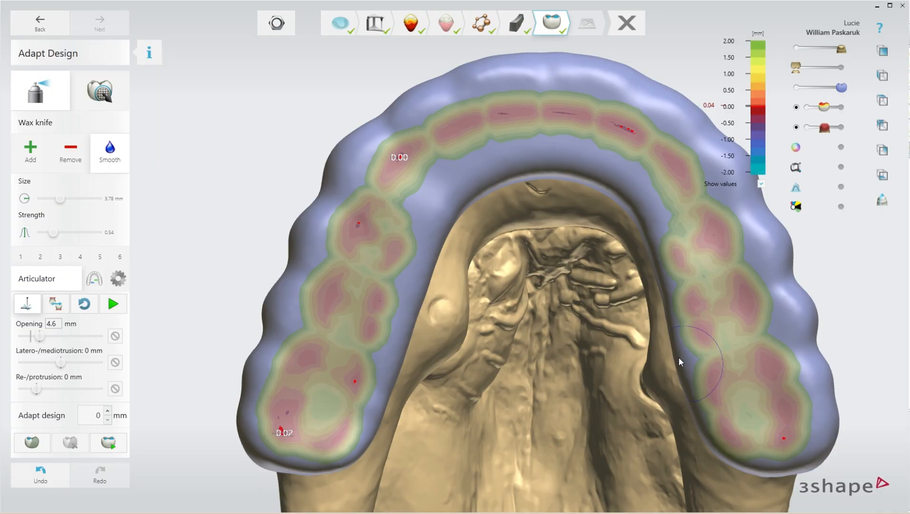
left_click(37, 150)
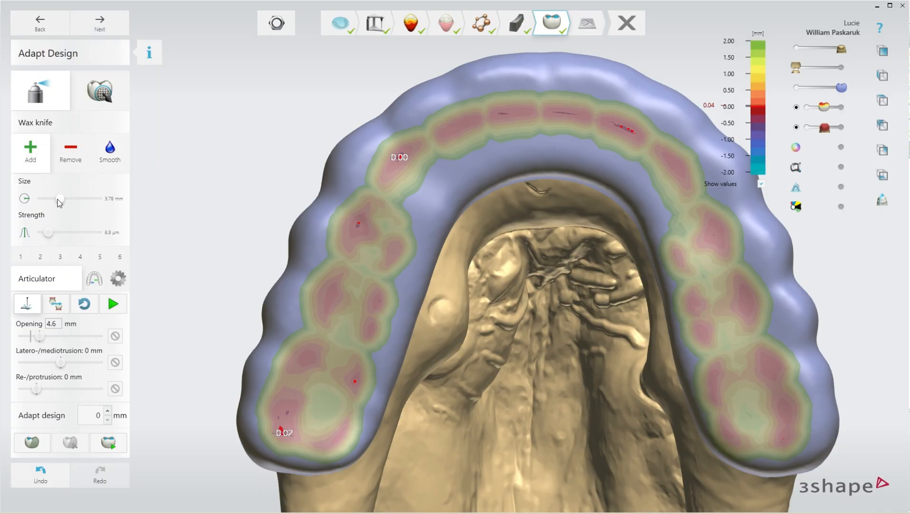
scroll(328, 405, "up", 2)
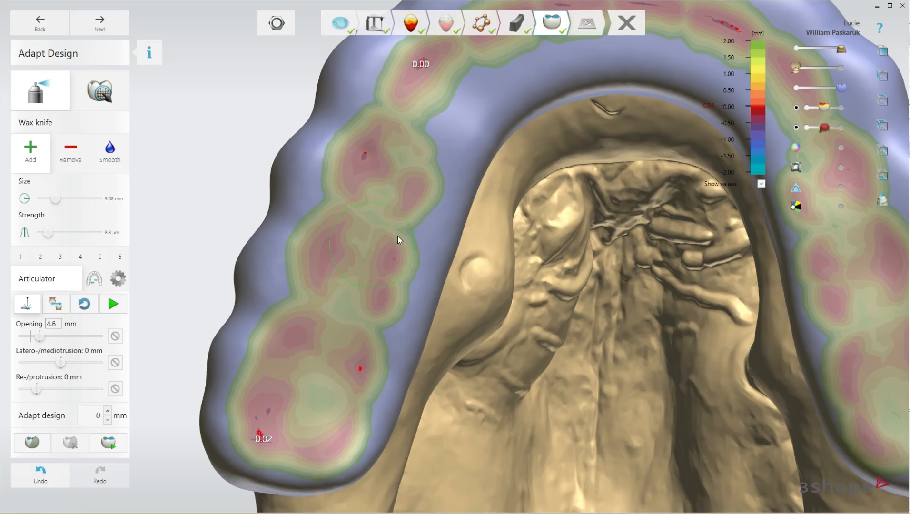
left_click_drag(398, 235, 407, 305)
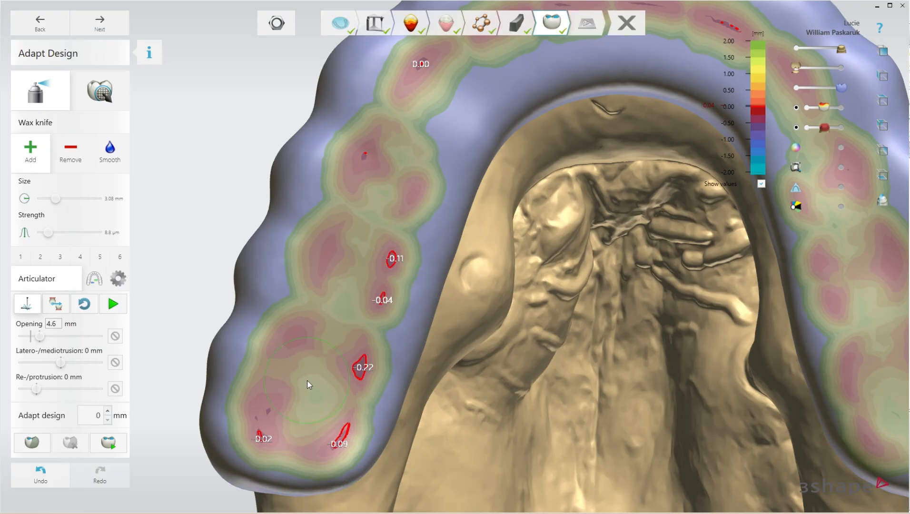
Add wax along the splint's outer occlusal edge where it meets the antagonist, from the right side around the front to the left.
mouse_move(307, 380)
right_mouse_down()
mouse_move(282, 312)
mouse_move(489, 293)
mouse_move(549, 367)
right_mouse_up()
mouse_move(549, 368)
left_mouse_down()
mouse_move(623, 454)
mouse_move(552, 377)
left_mouse_up()
right_click_drag(468, 244, 695, 428)
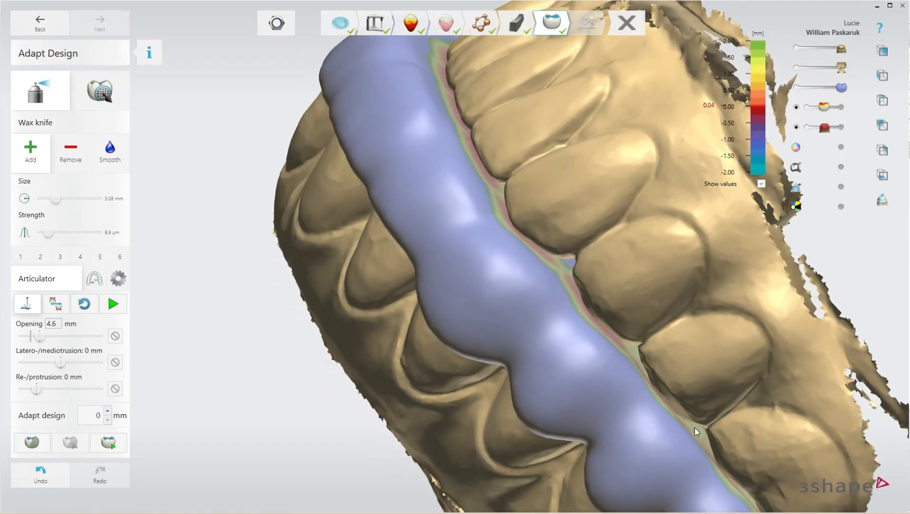
left_click_drag(566, 295, 495, 209)
right_click_drag(495, 209, 559, 345)
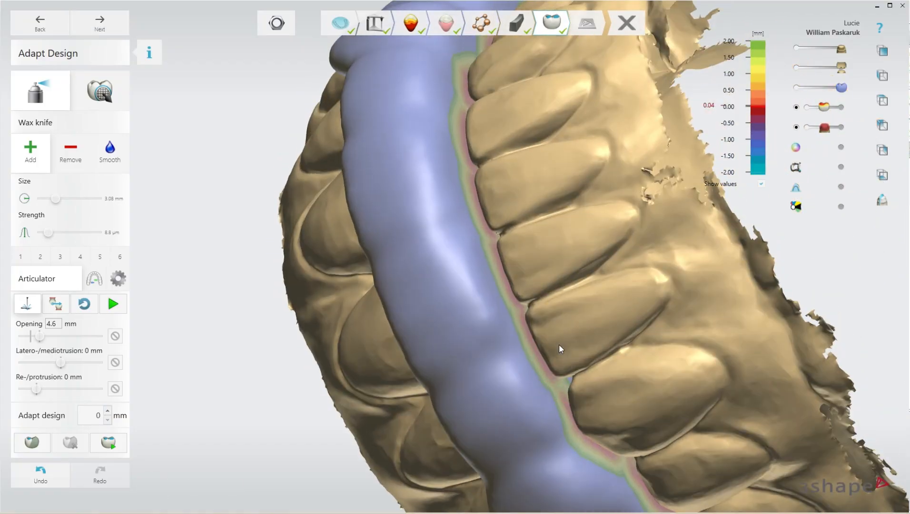
left_click_drag(548, 364, 521, 327)
right_click_drag(452, 112, 526, 365)
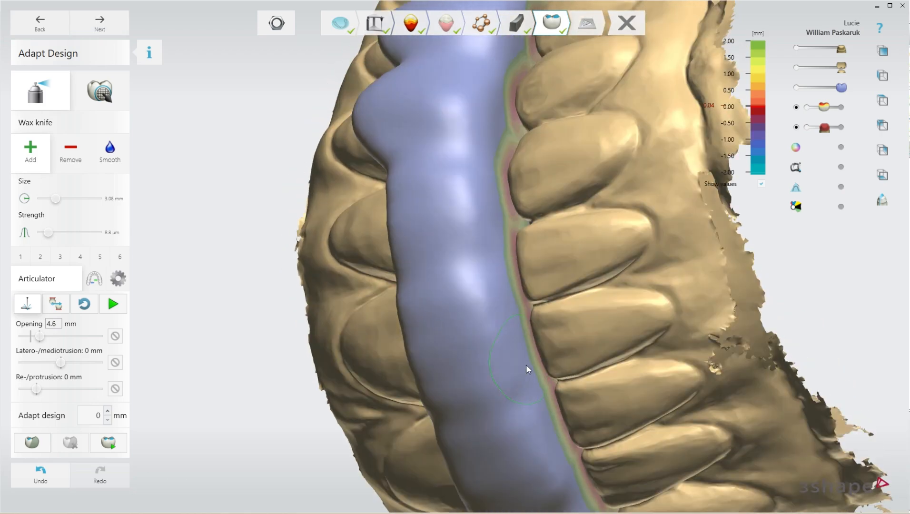
left_click_drag(526, 364, 522, 336)
right_click_drag(509, 186, 491, 245)
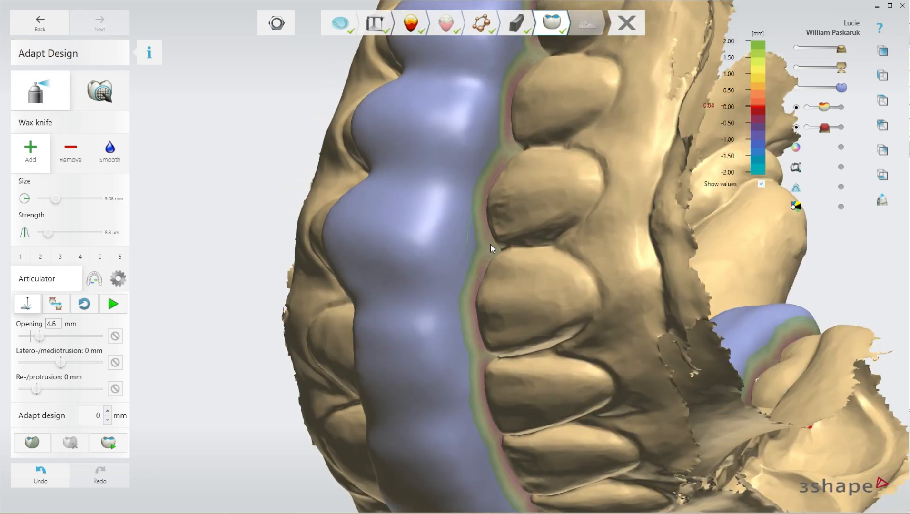
right_click_drag(499, 165, 496, 187)
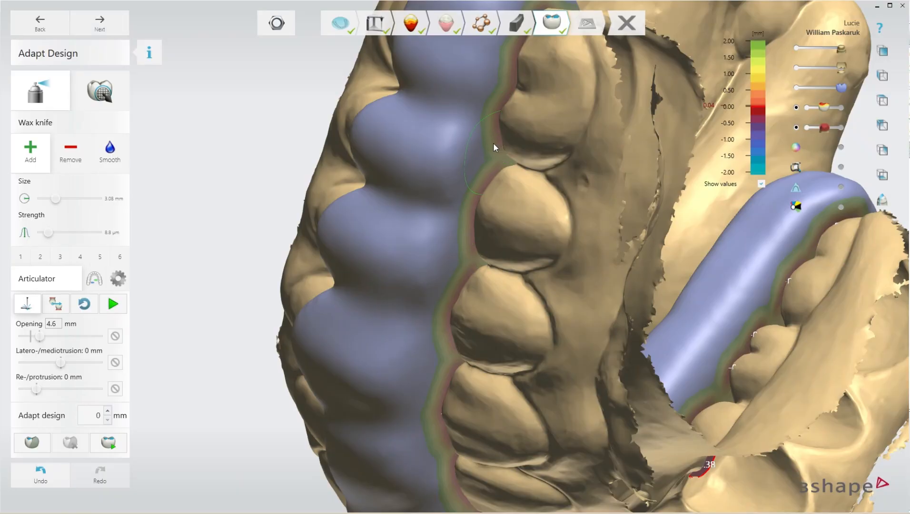
Add wax along the inner edge of the left posterior segment, against the lingual side of the antagonist teeth.
right_click_drag(494, 146, 563, 413)
right_click_drag(318, 287, 793, 406)
left_click_drag(818, 454, 820, 458)
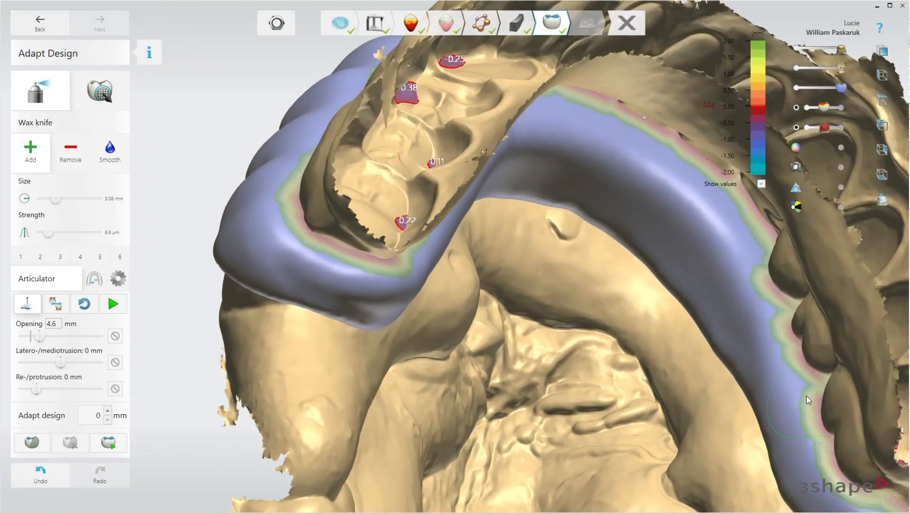
Hide the antagonist and add wax to the occlusal surface between the left premolar and molar contacts.
key("ctrl+a")
right_click_drag(655, 337, 590, 376)
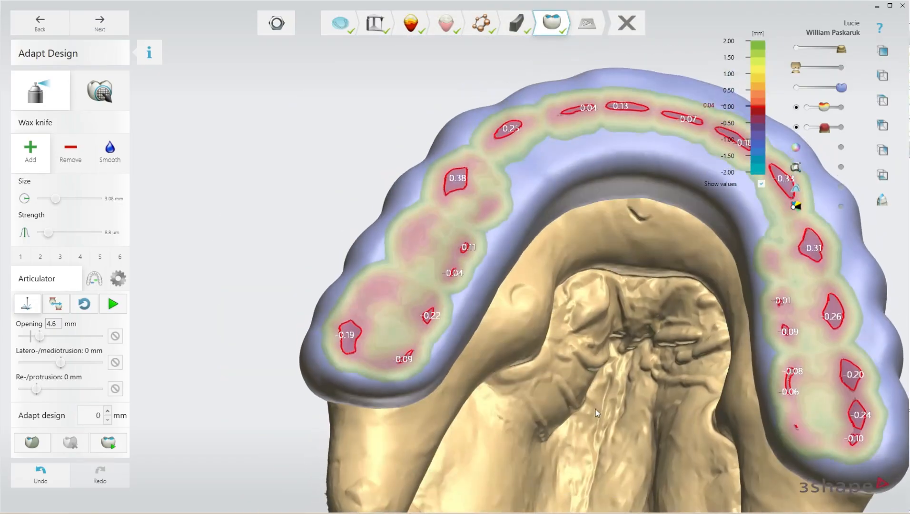
scroll(807, 400, "up", 6)
left_click_drag(814, 390, 798, 388)
scroll(538, 332, "down", 4)
scroll(589, 283, "up", 3)
left_click_drag(691, 172, 671, 211)
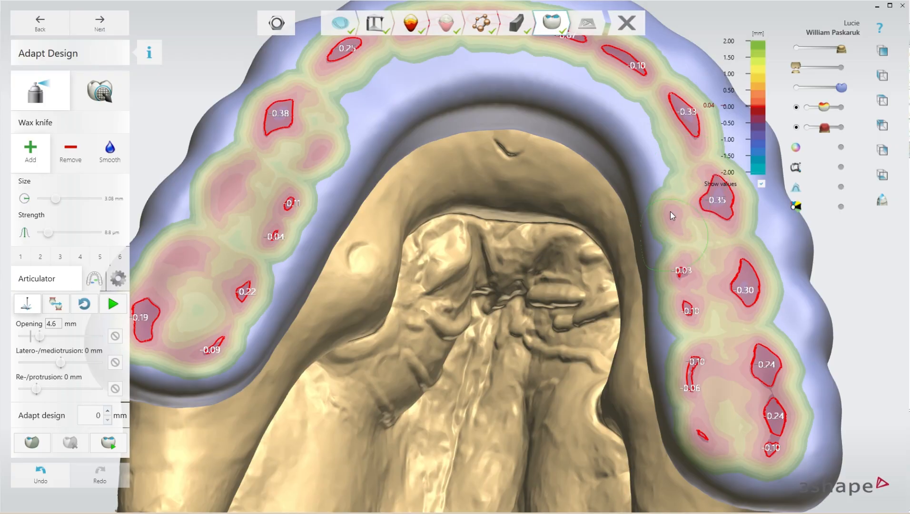
left_click_drag(700, 254, 711, 268)
scroll(600, 279, "down", 3)
scroll(276, 257, "up", 4)
Fill the low areas between the contacts of the right molars and premolars with wax, continuing forward to the canine.
right_click_drag(306, 264, 396, 192)
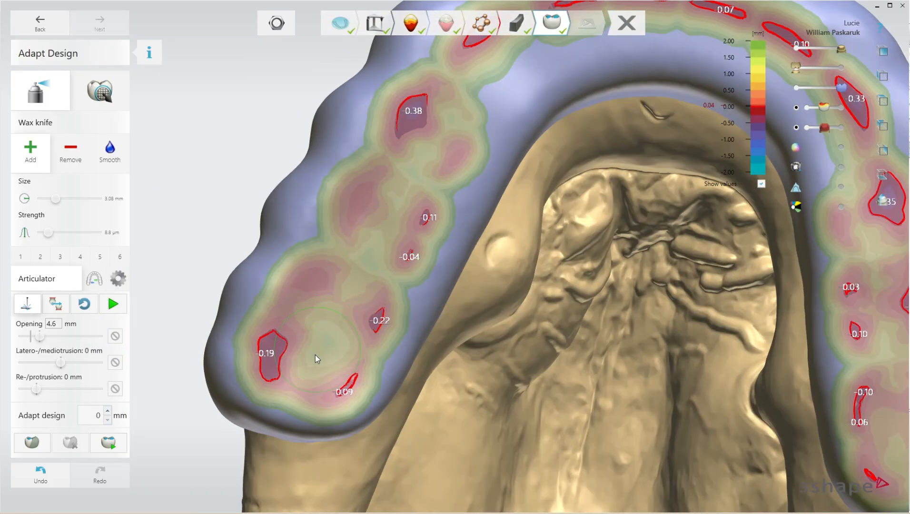
mouse_move(315, 355)
left_mouse_down()
mouse_move(469, 93)
mouse_move(409, 203)
left_mouse_up()
scroll(533, 61, "down", 1)
left_click_drag(533, 61, 404, 185)
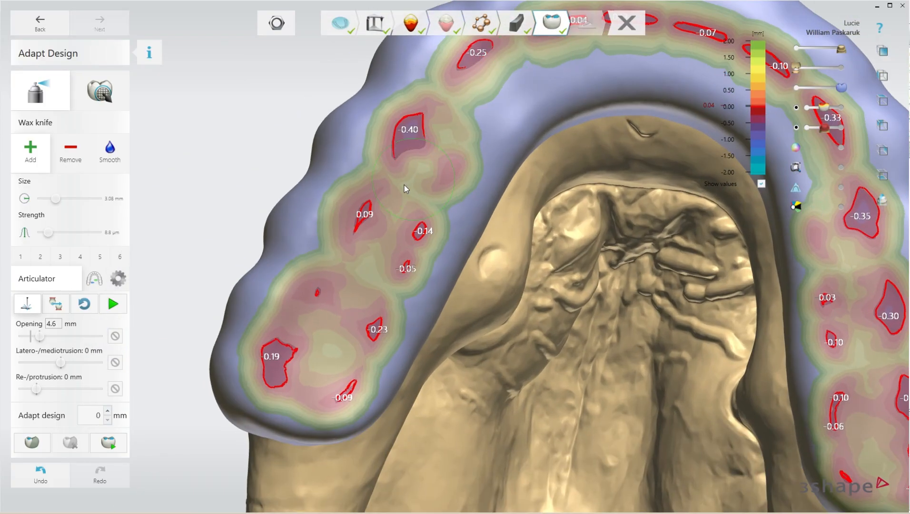
left_click_drag(319, 366, 304, 386)
scroll(274, 440, "down", 3)
scroll(477, 162, "up", 2)
left_click_drag(477, 161, 392, 212)
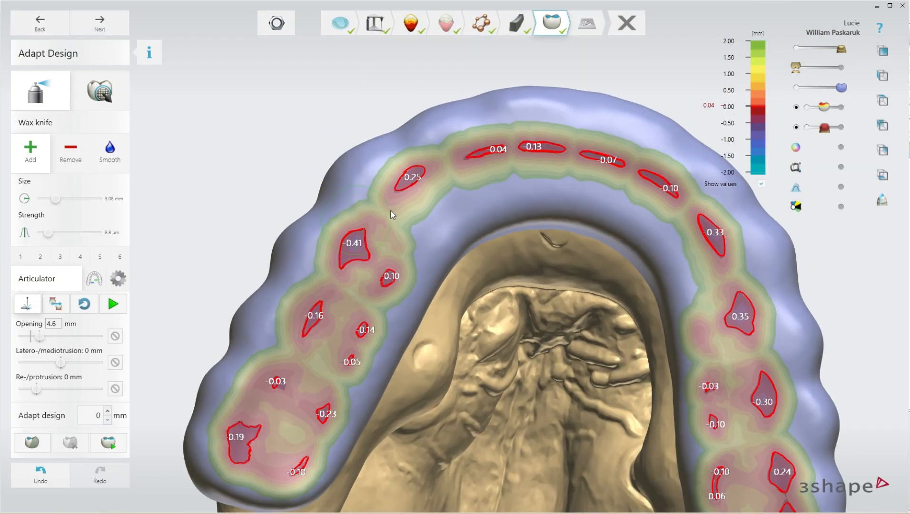
scroll(400, 212, "down", 2)
Set the wax knife to 4.47 mm size and 6.5 µm strength and fill the hollows along the splint's right buccal surface.
right_click_drag(479, 209, 483, 192)
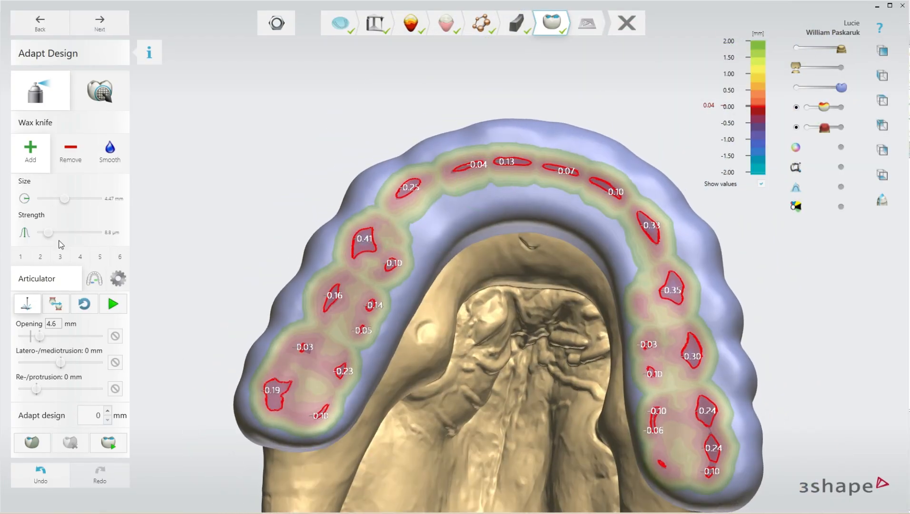
left_click_drag(46, 235, 46, 235)
scroll(263, 401, "up", 3)
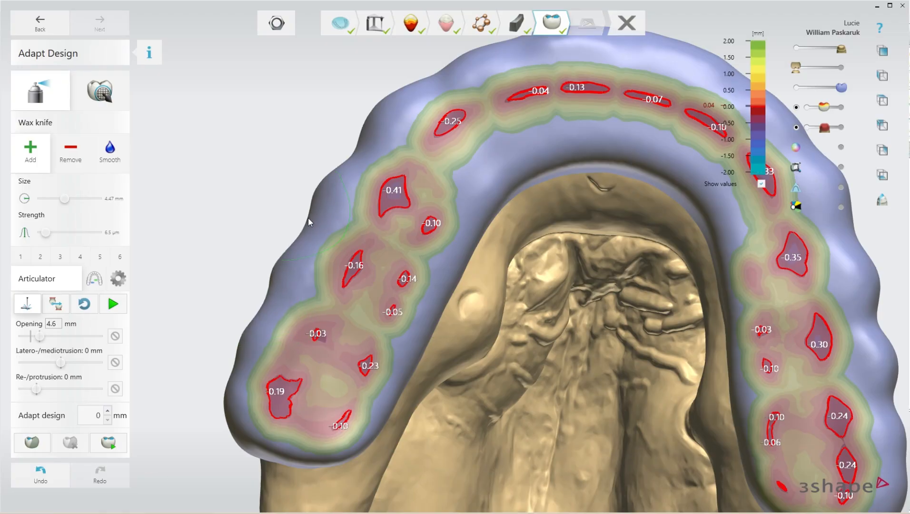
left_click_drag(354, 148, 341, 165)
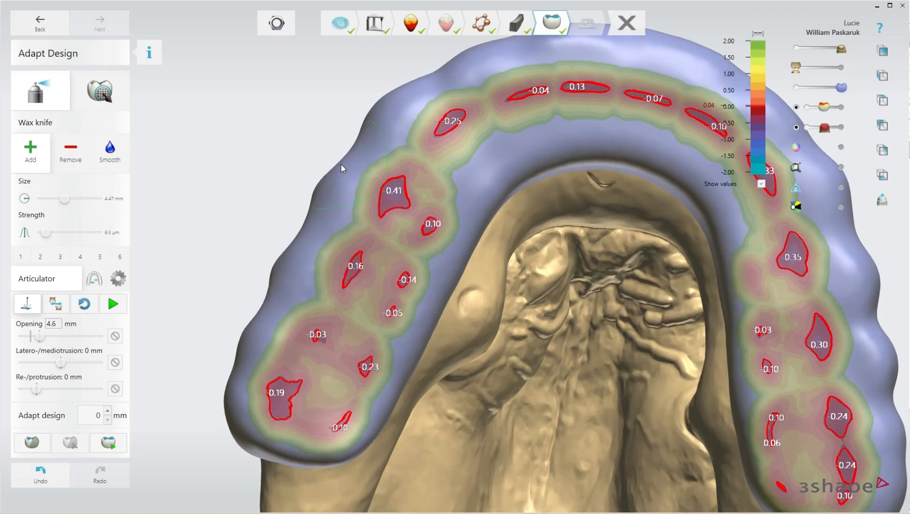
scroll(445, 394, "down", 3)
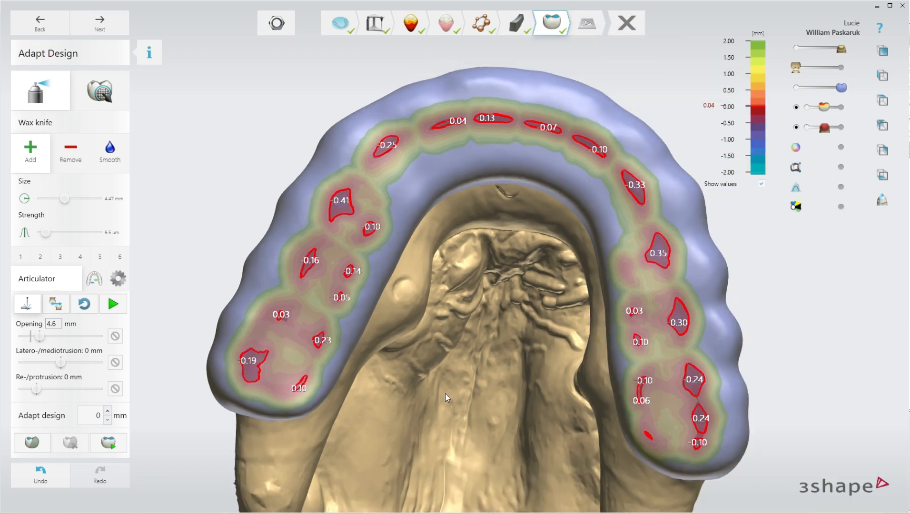
mouse_move(445, 393)
right_mouse_down()
mouse_move(425, 411)
mouse_move(439, 407)
right_mouse_up()
right_click_drag(749, 312, 746, 312)
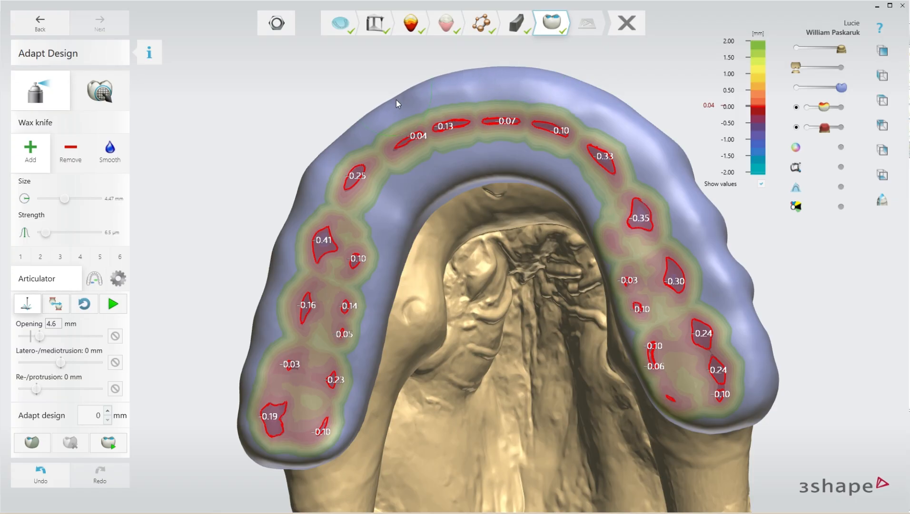
Add wax across the splint's front facial surface and its transition to the right side to even out the tooth-shaped bulges.
scroll(386, 104, "up", 3)
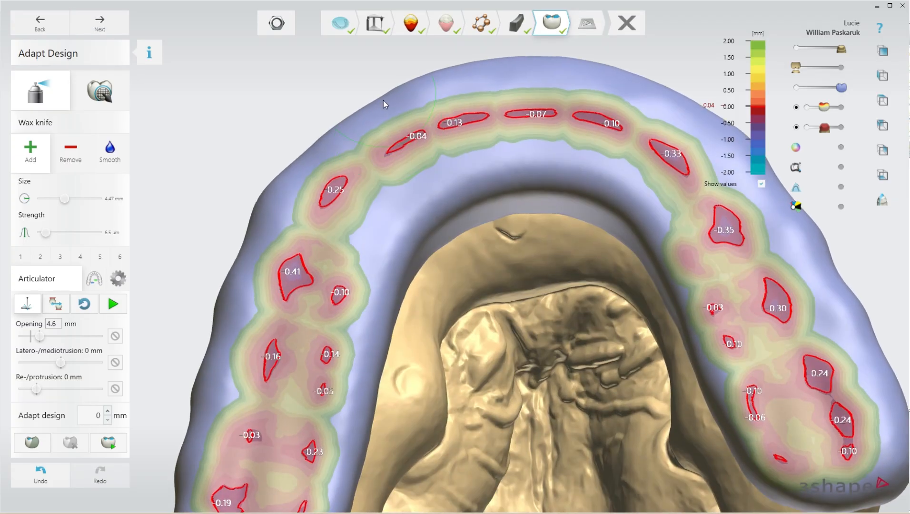
left_click_drag(384, 101, 330, 128)
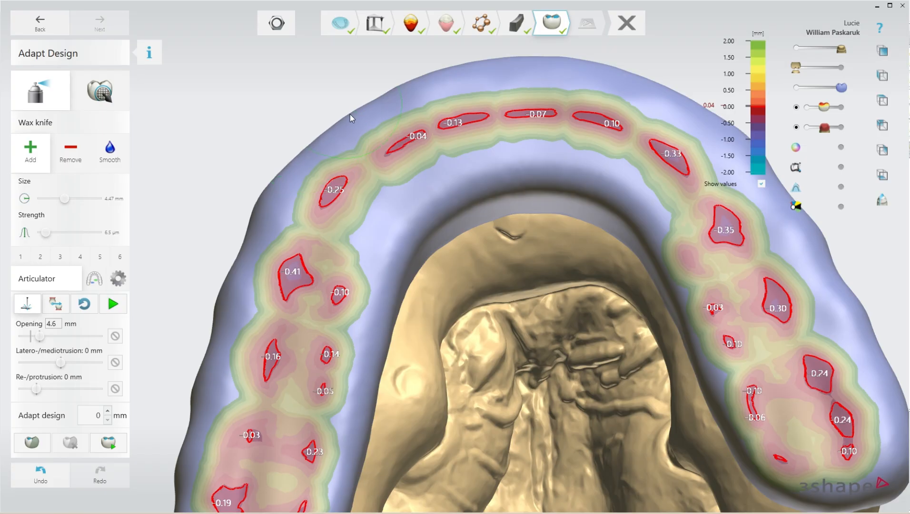
right_click_drag(372, 281, 699, 285)
left_click_drag(698, 283, 728, 282)
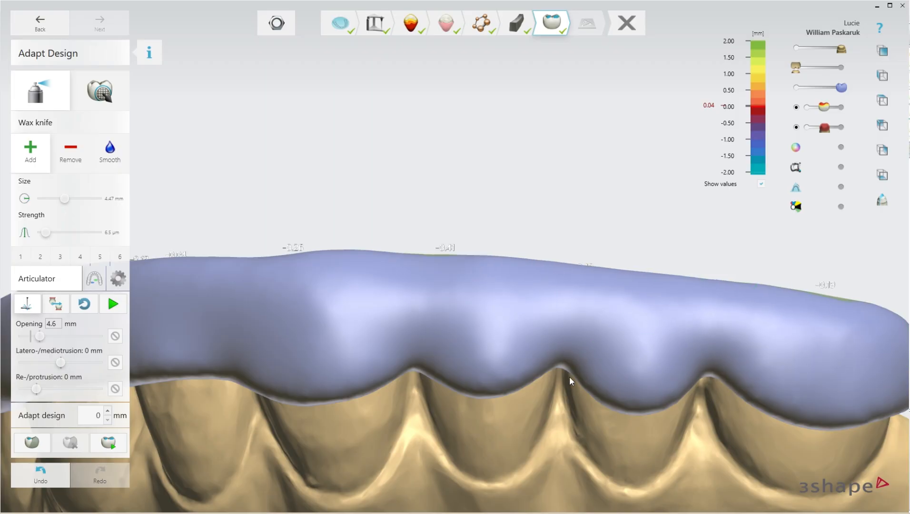
mouse_move(419, 285)
right_mouse_down()
mouse_move(530, 355)
mouse_move(687, 292)
right_mouse_up()
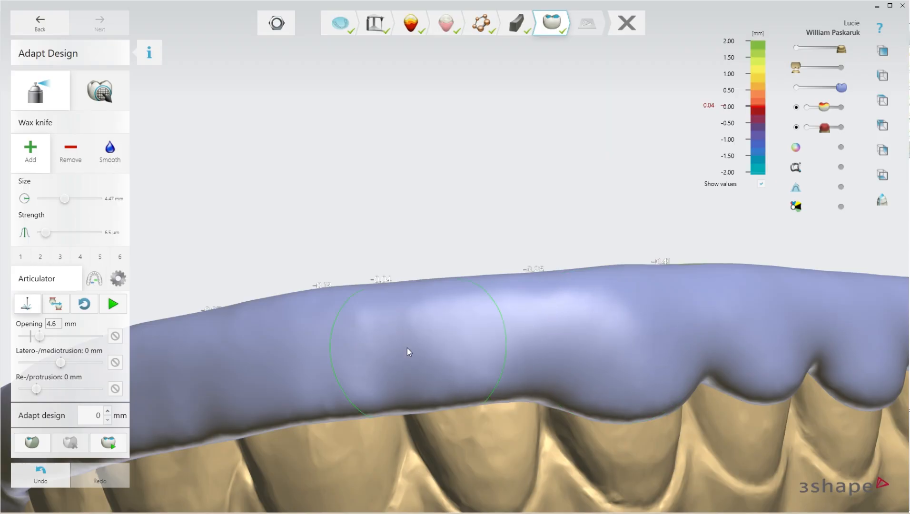
right_click_drag(481, 356, 292, 386)
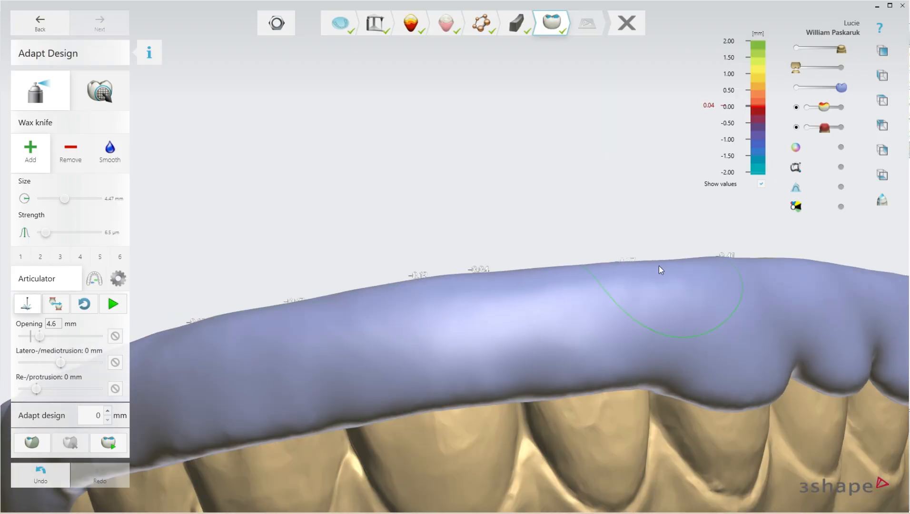
mouse_move(661, 267)
right_mouse_down()
mouse_move(298, 341)
mouse_move(550, 298)
right_mouse_up()
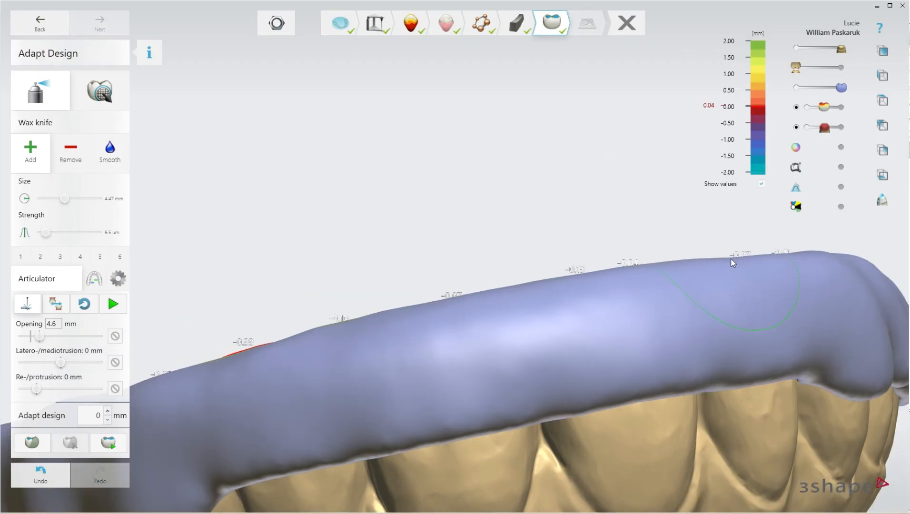
Add wax along the splint's left buccal surface to fill the hollows between the canine, premolar and molar bulges.
right_click_drag(472, 294, 591, 374)
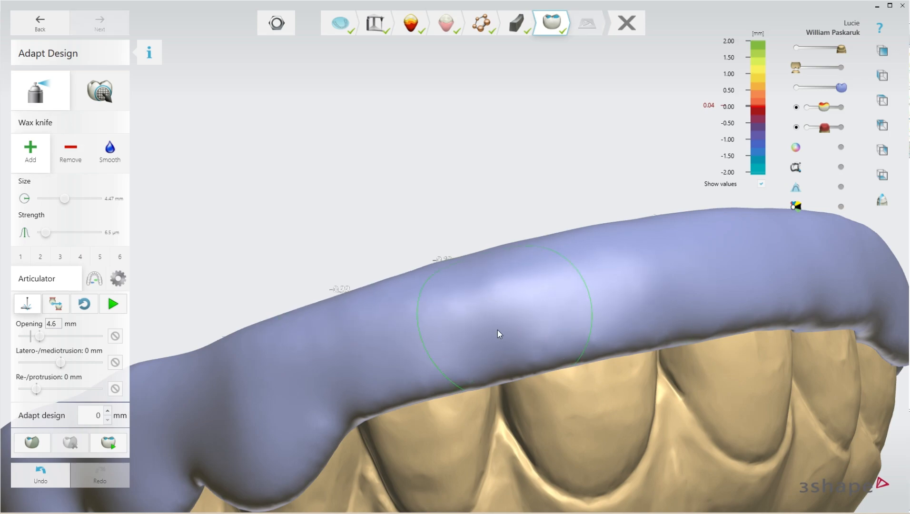
mouse_move(498, 334)
right_mouse_down()
mouse_move(556, 284)
mouse_move(549, 380)
mouse_move(607, 384)
mouse_move(534, 290)
right_mouse_up()
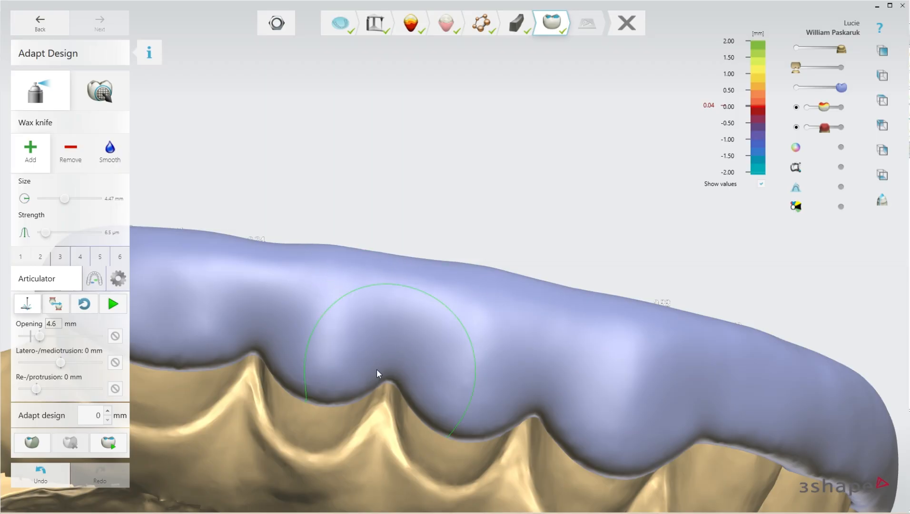
scroll(369, 300, "down", 3)
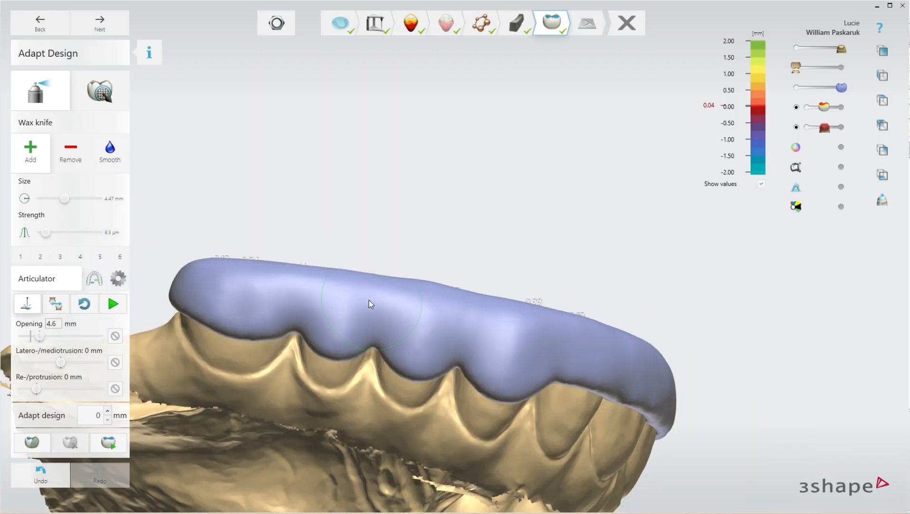
right_click_drag(335, 340, 530, 156)
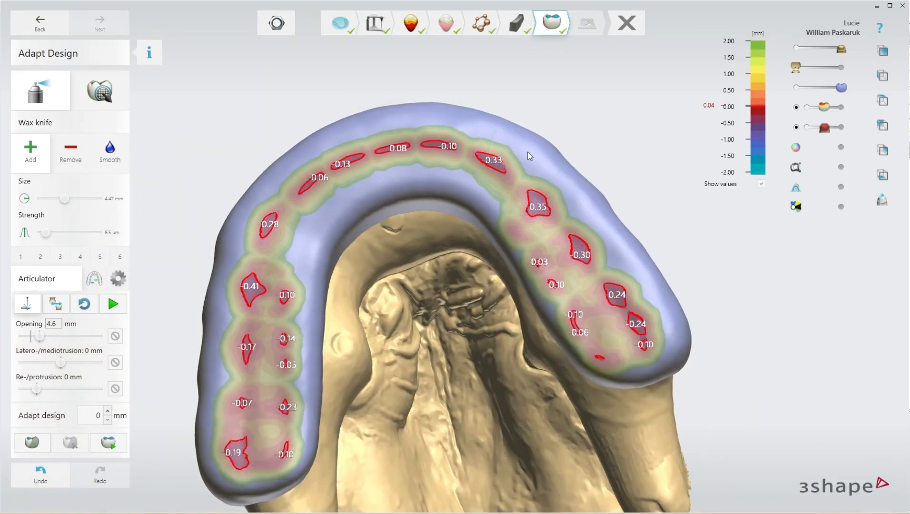
left_click_drag(620, 251, 619, 271)
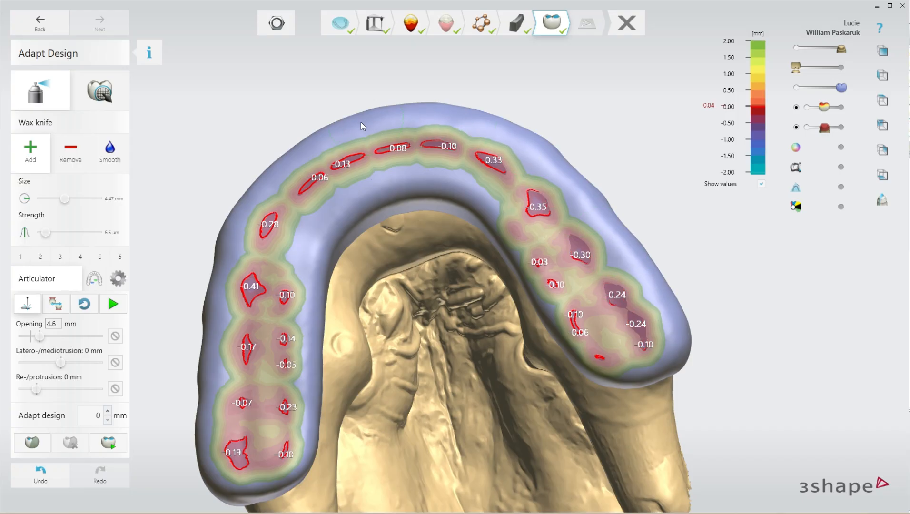
scroll(229, 466, "down", 2)
right_click_drag(228, 467, 148, 428)
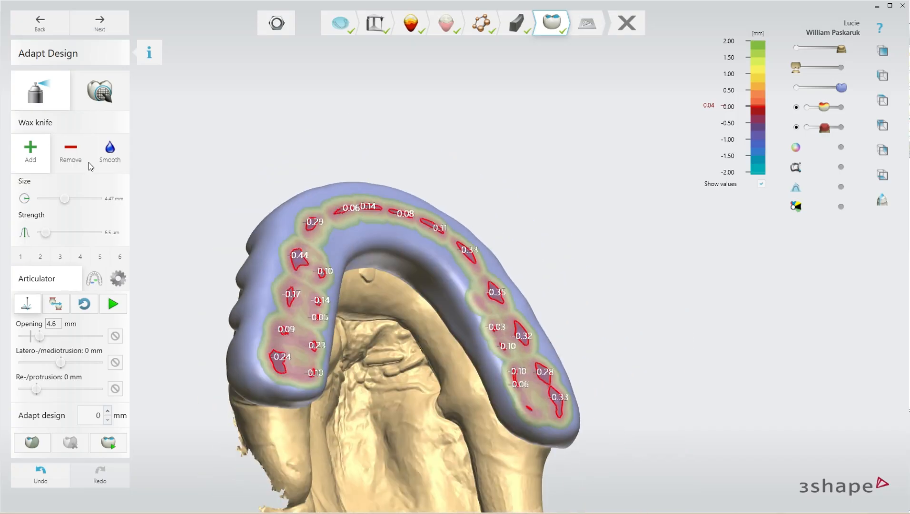
Remove wax at the deep contacts of the left rearmost molar with a 1.90 mm, 20.5 µm wax knife.
left_click(83, 161)
scroll(313, 372, "up", 5)
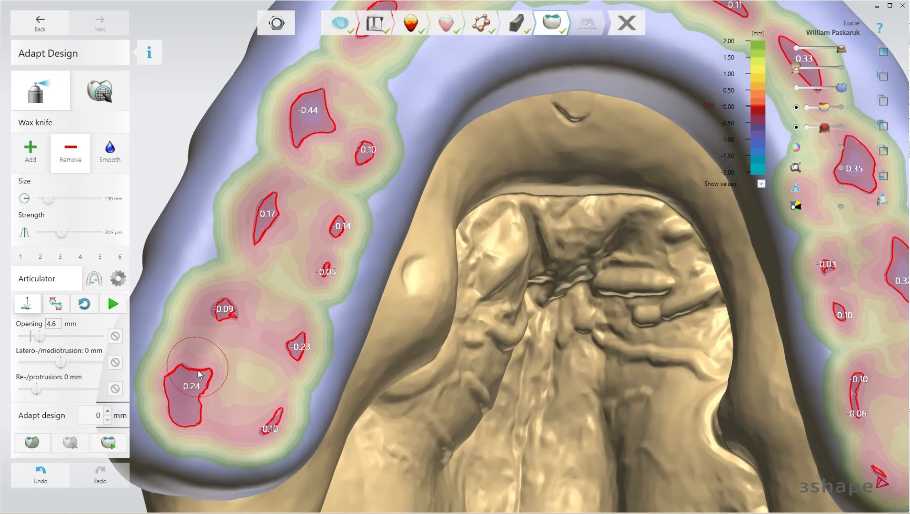
mouse_move(184, 425)
left_mouse_down()
mouse_move(173, 380)
mouse_move(236, 281)
mouse_move(304, 333)
mouse_move(248, 437)
left_mouse_up()
scroll(290, 268, "down", 5)
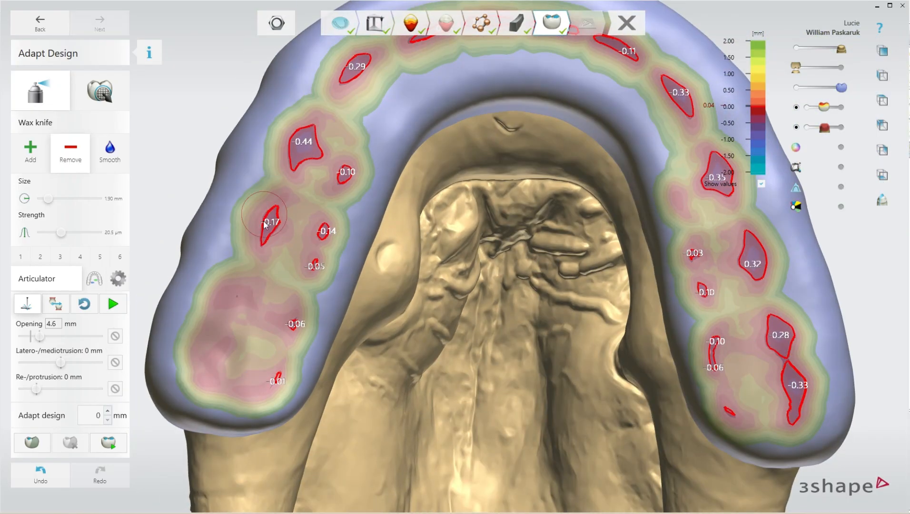
Adapt the design to the antagonist at 0 mm and remove the remaining contact spots on the molars and premolars of both sides.
left_click(109, 437)
scroll(343, 348, "down", 1)
scroll(343, 348, "down", 1)
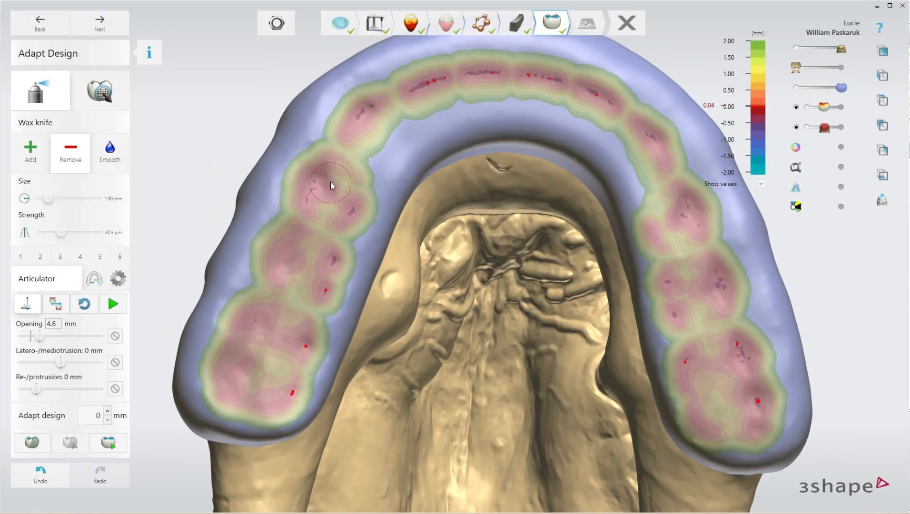
mouse_move(335, 269)
left_mouse_down()
mouse_move(244, 329)
mouse_move(301, 380)
mouse_move(254, 319)
mouse_move(248, 371)
left_mouse_up()
scroll(248, 372, "down", 4)
scroll(358, 267, "up", 3)
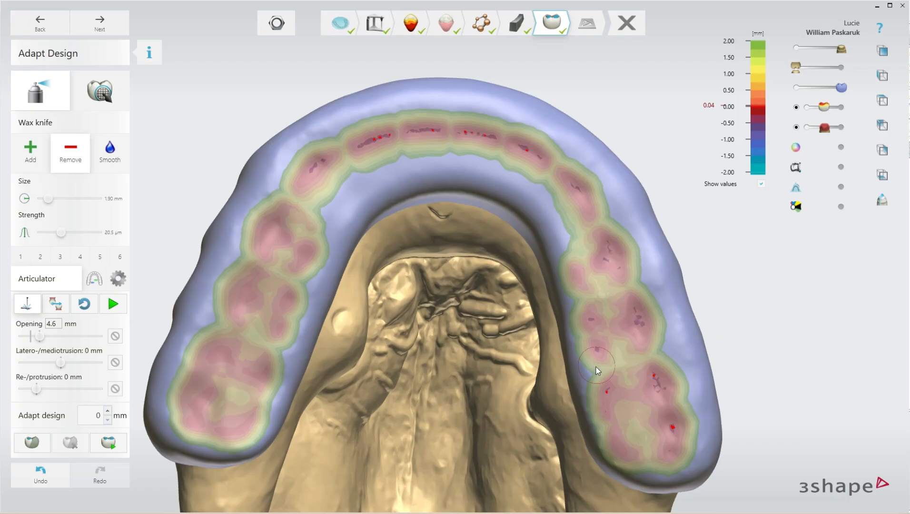
mouse_move(596, 367)
left_mouse_down()
mouse_move(657, 369)
mouse_move(668, 408)
left_mouse_up()
mouse_move(637, 299)
left_mouse_down()
mouse_move(589, 341)
mouse_move(606, 249)
left_mouse_up()
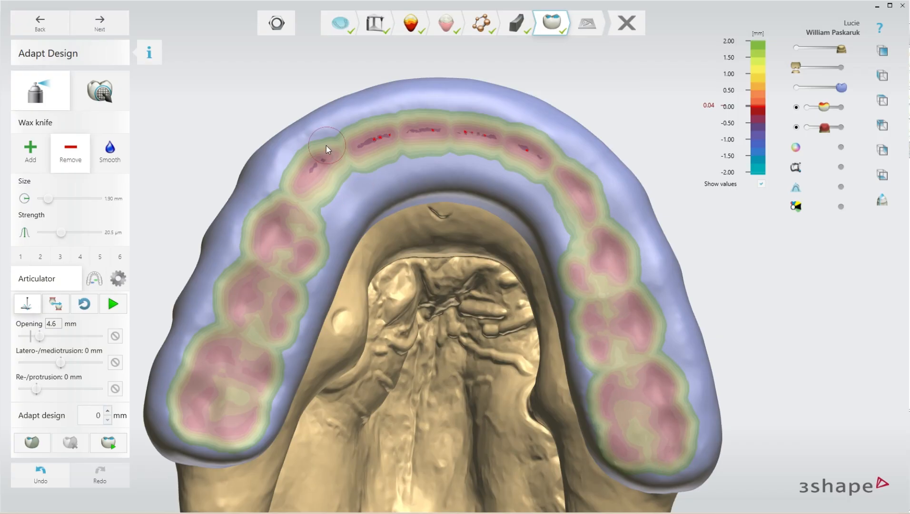
Draw a cross section through the left rearmost molar and measure the splint's thickness over its chewing surface and outer edge.
mouse_move(327, 145)
right_mouse_down()
mouse_move(515, 216)
mouse_move(444, 293)
mouse_move(422, 191)
mouse_move(522, 218)
mouse_move(597, 219)
mouse_move(210, 206)
mouse_move(440, 258)
right_mouse_up()
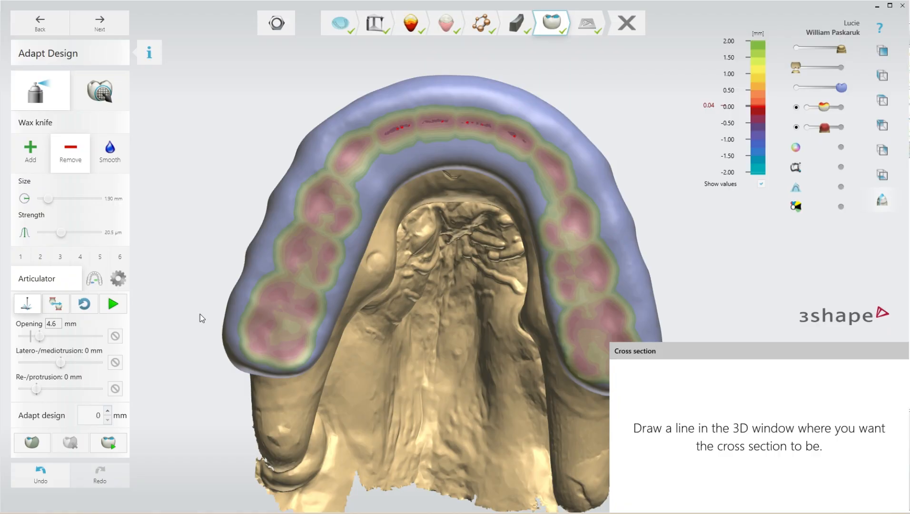
left_click_drag(194, 306, 383, 368)
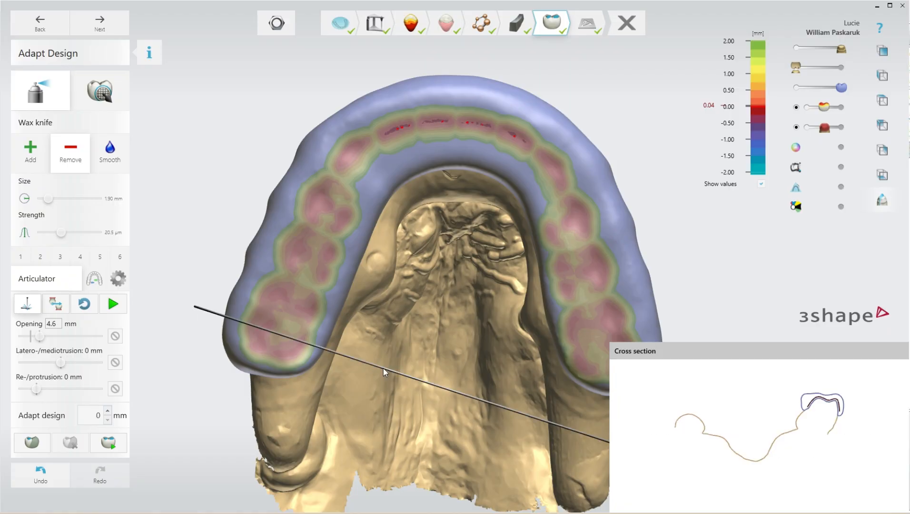
scroll(823, 378, "up", 4)
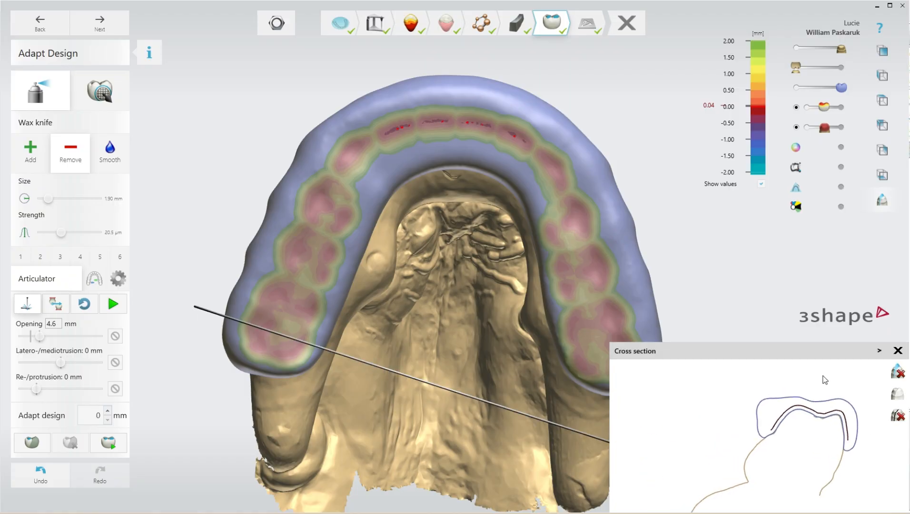
left_click(789, 414)
scroll(259, 352, "up", 2)
right_click_drag(259, 353, 245, 329)
left_click(836, 401)
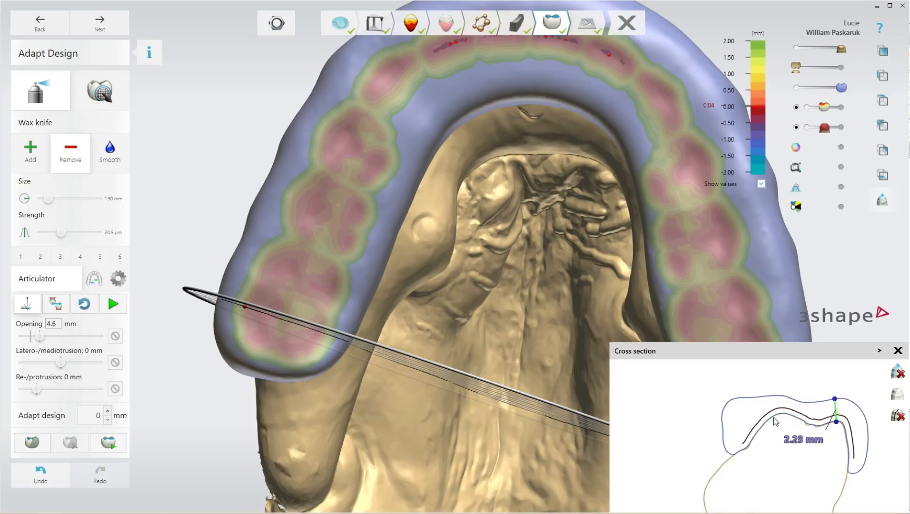
left_click_drag(498, 382, 508, 363)
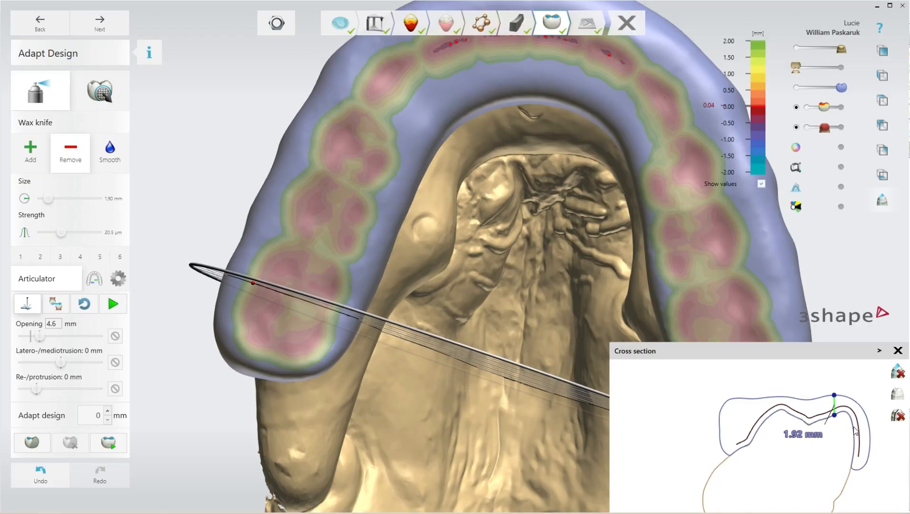
left_click(848, 413)
Set the wax knife to 4.78 mm size and 12.1 µm strength and add wax along the left rearmost molar's outer edge.
right_click_drag(350, 374, 366, 349)
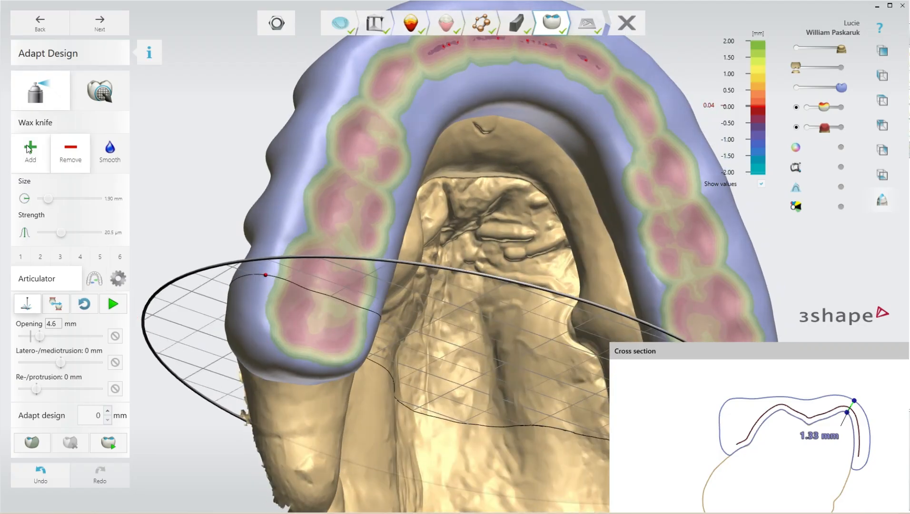
left_click(31, 151)
left_click(52, 232)
left_click_drag(47, 201, 54, 200)
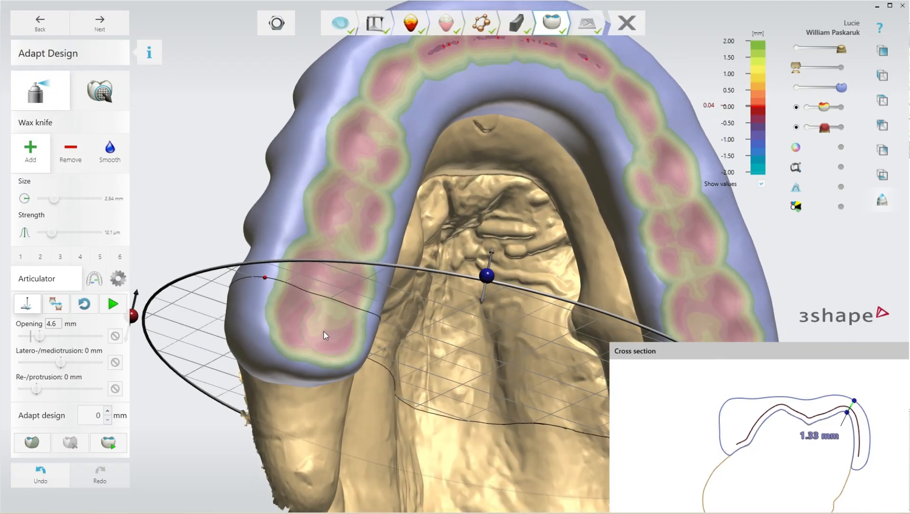
right_click_drag(324, 331, 240, 255)
left_click(68, 200)
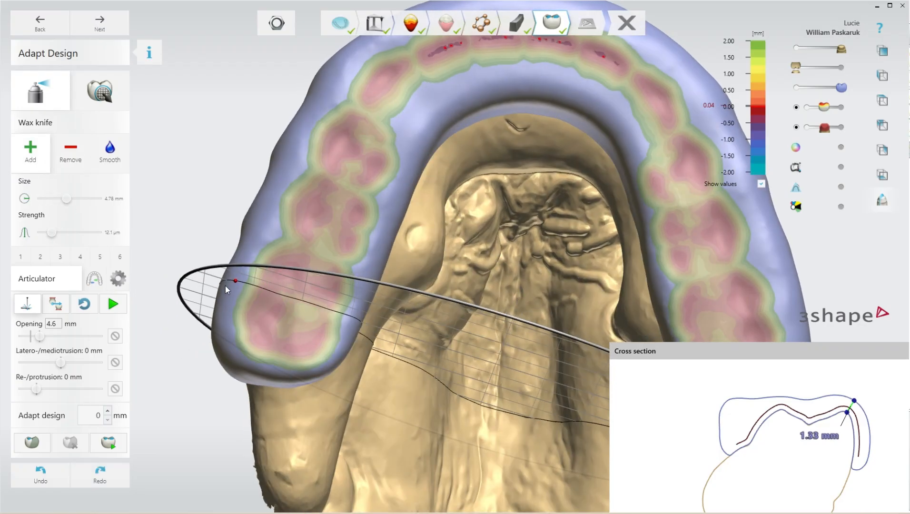
right_click_drag(226, 285, 248, 261)
left_click_drag(248, 261, 239, 362)
right_click_drag(239, 362, 274, 406)
scroll(273, 406, "down", 2)
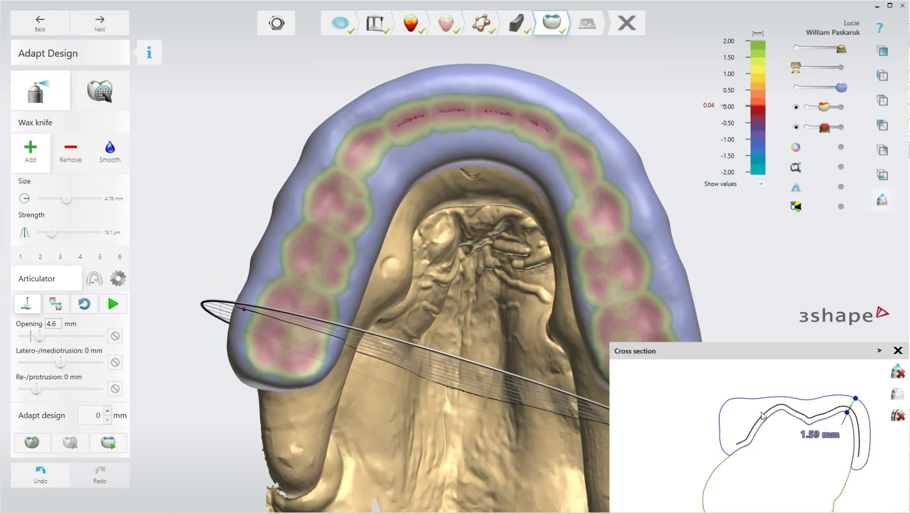
Reduce the wax knife to 2.14 mm and thicken the thin spot in the middle of the left rearmost molar.
scroll(351, 423, "up", 2)
left_click_drag(66, 203, 49, 200)
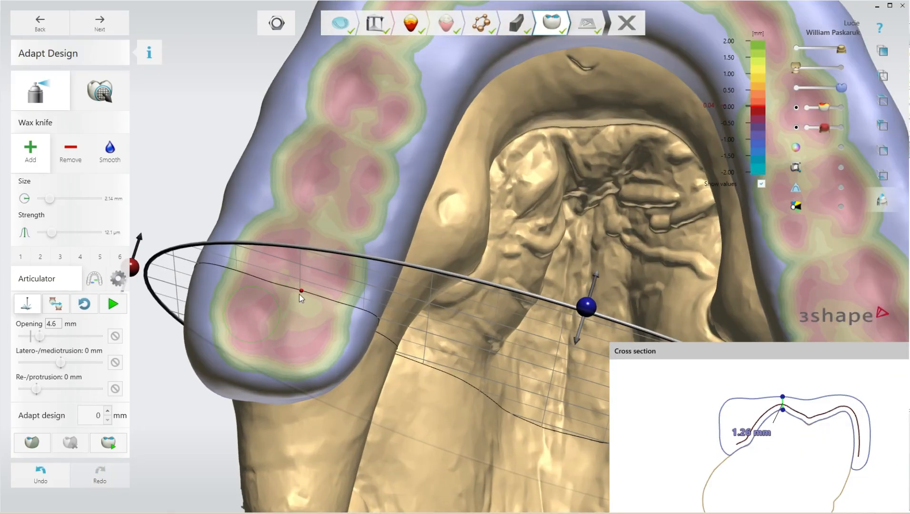
mouse_move(305, 303)
left_mouse_down()
mouse_move(314, 299)
mouse_move(333, 341)
left_mouse_up()
right_click_drag(334, 342, 328, 353)
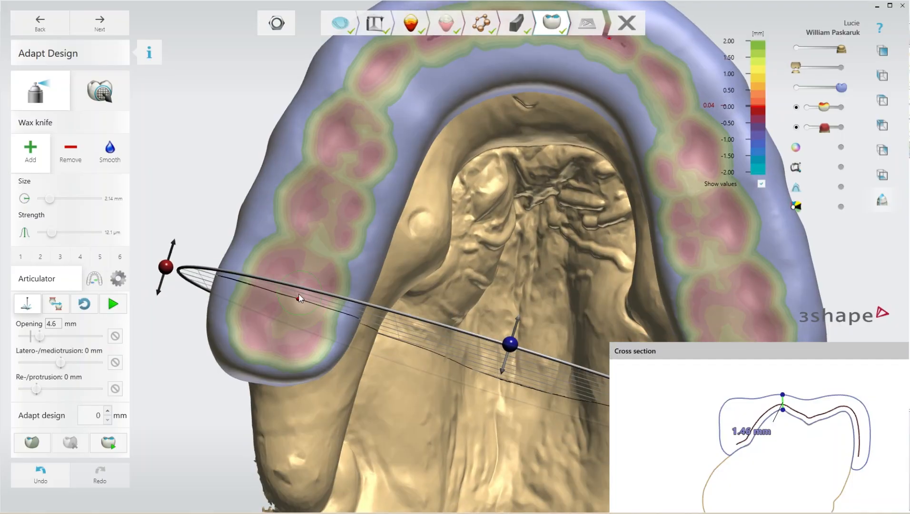
left_click(302, 298)
Move the cross section forward to the second tooth from the back and measure the splint's thickness at the outer edge.
right_click_drag(508, 341, 507, 373)
left_click_drag(508, 373, 551, 307)
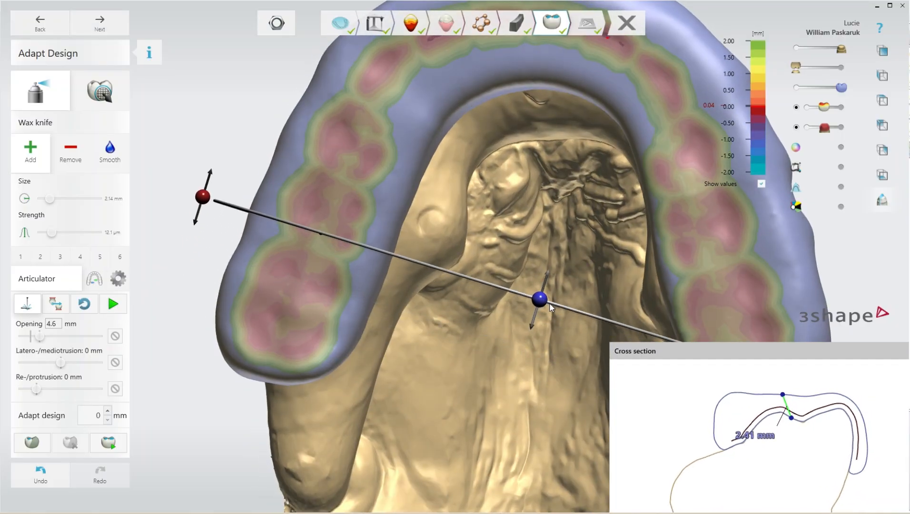
left_click(854, 409)
right_click_drag(386, 257, 493, 257)
Set the wax knife to 4.47 mm size and 9.4 µm strength and thicken the outer edge beside the left second-to-last tooth.
left_click(65, 202)
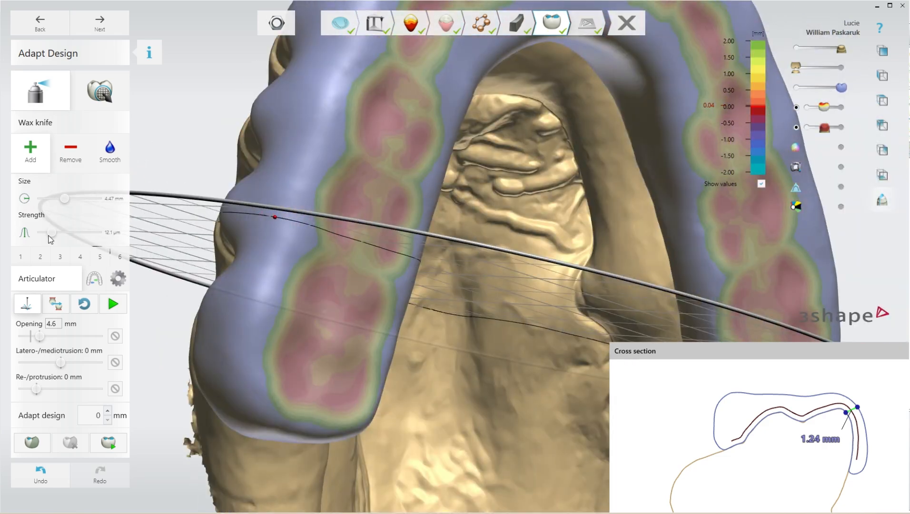
left_click(49, 233)
left_click(273, 235)
left_click(274, 235)
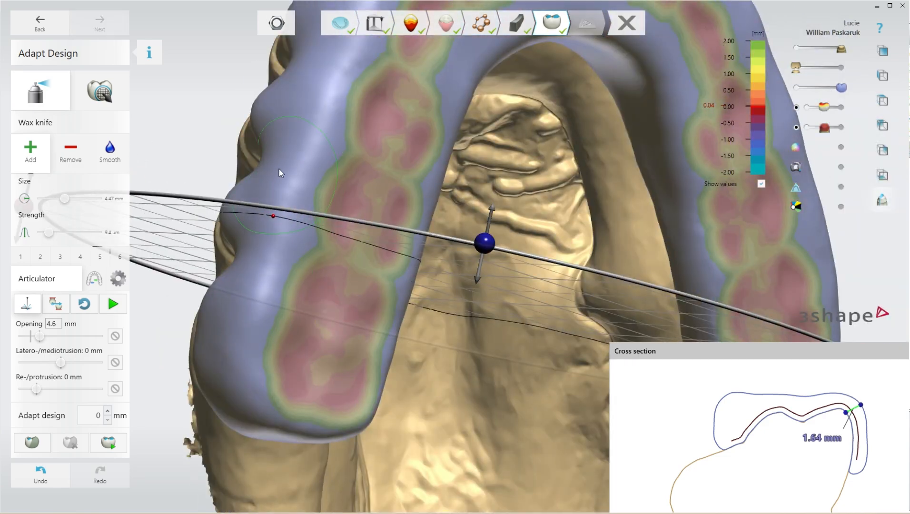
right_click_drag(267, 253, 192, 221)
mouse_move(192, 221)
left_mouse_down()
mouse_move(244, 162)
mouse_move(155, 365)
left_mouse_up()
right_click_drag(297, 344, 282, 319)
scroll(282, 319, "down", 2)
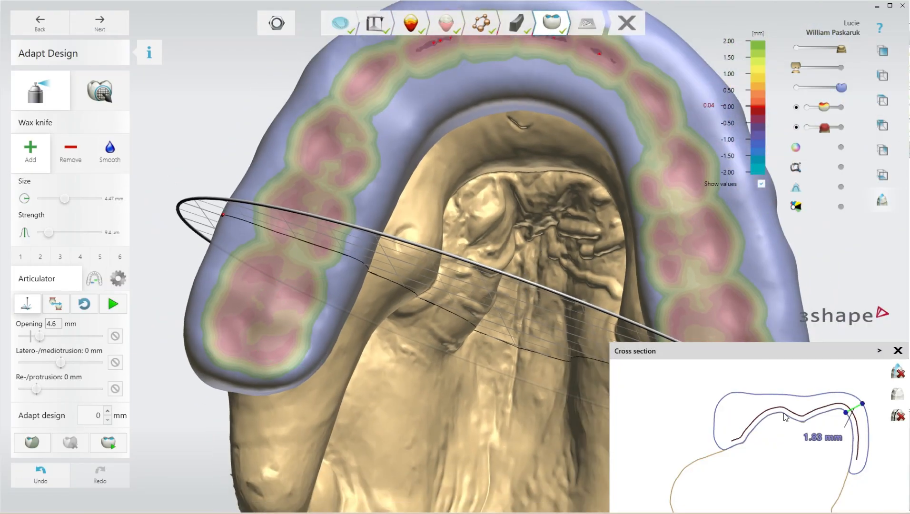
Measure the thickness over that tooth's cusp, then move the section to the third tooth from the back and measure its outer edge.
left_click_drag(821, 394, 830, 411)
scroll(426, 413, "down", 3)
right_click_drag(425, 412, 426, 413)
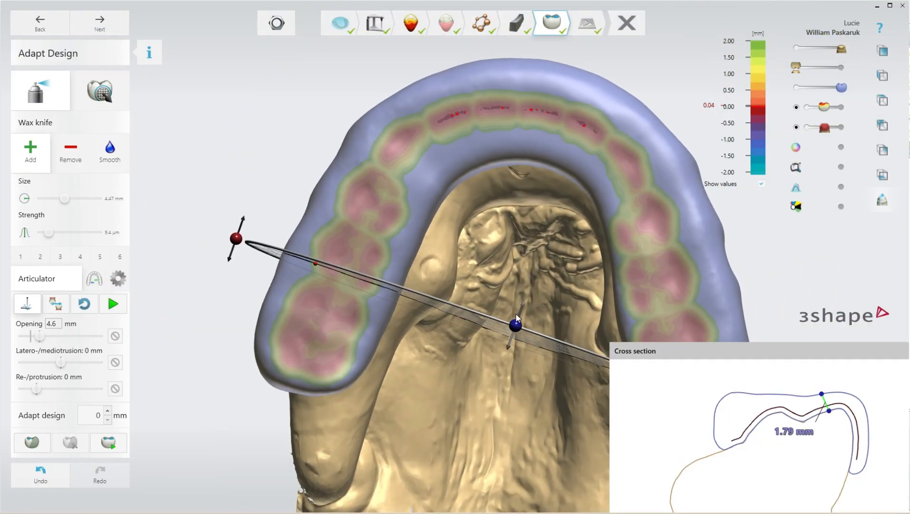
left_click_drag(515, 313, 552, 260)
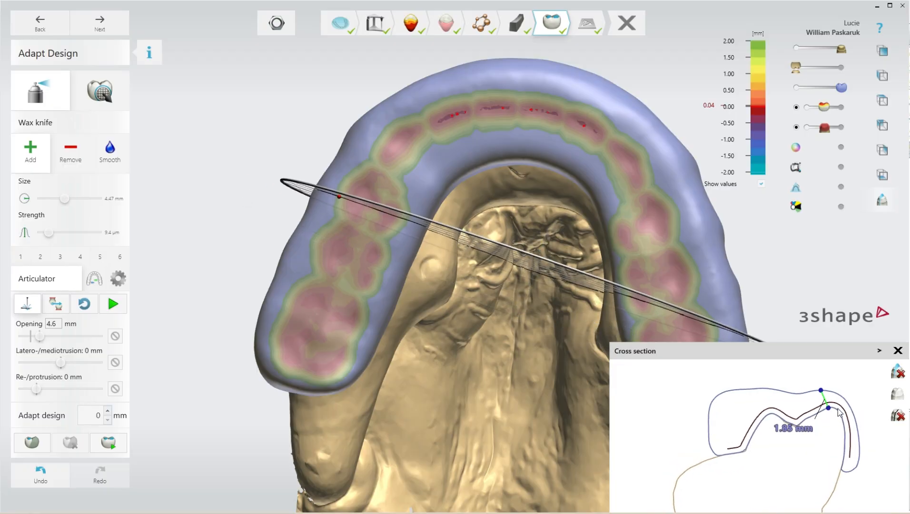
left_click_drag(849, 404, 837, 410)
Add wax along the splint's outer edge beside the left third tooth from the back, continuing forward toward the canine.
scroll(200, 215, "up", 4)
mouse_move(307, 164)
right_mouse_down()
mouse_move(341, 151)
mouse_move(320, 155)
right_mouse_up()
left_click_drag(320, 155, 319, 159)
right_click_drag(320, 159, 294, 188)
left_click_drag(288, 160, 288, 160)
mouse_move(288, 160)
right_mouse_down()
mouse_move(267, 189)
mouse_move(273, 193)
right_mouse_up()
left_click_drag(273, 193, 273, 196)
scroll(220, 276, "down", 2)
right_click_drag(291, 138, 307, 111)
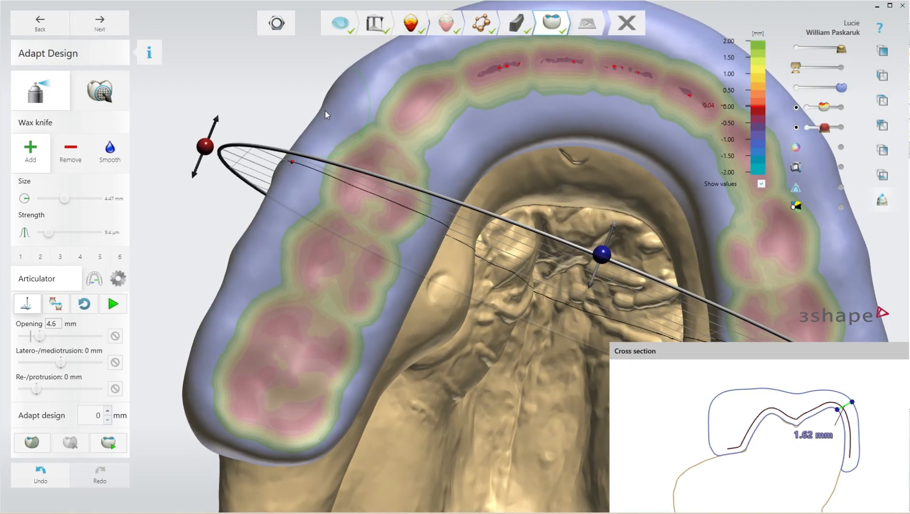
left_click_drag(325, 110, 321, 104)
scroll(352, 276, "down", 2)
right_click_drag(381, 340, 399, 335)
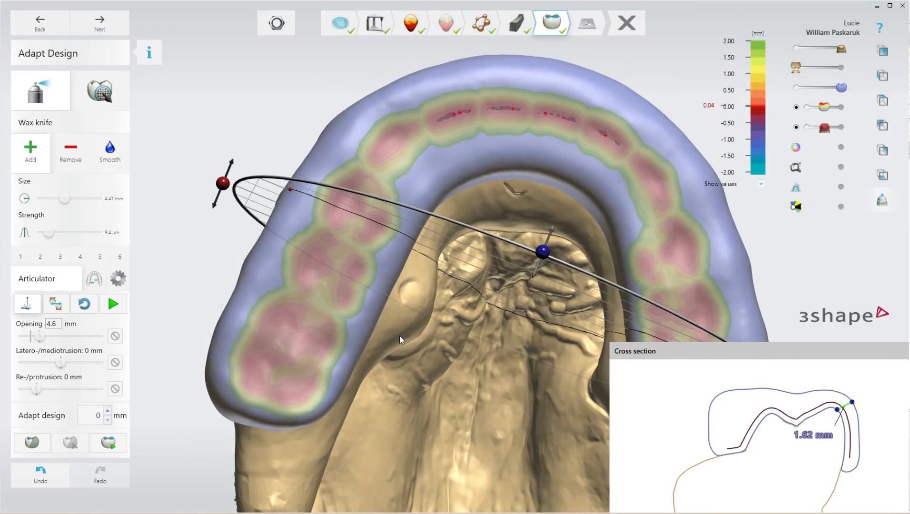
Measure the thickness over the outer cusp of the left third tooth from the back and add wax around it.
left_click(831, 407)
right_click_drag(305, 219, 441, 169)
left_click_drag(443, 169, 478, 404)
right_click_drag(478, 405, 260, 309)
left_click_drag(285, 274, 294, 260)
scroll(305, 276, "down", 2)
right_click_drag(328, 333, 363, 429)
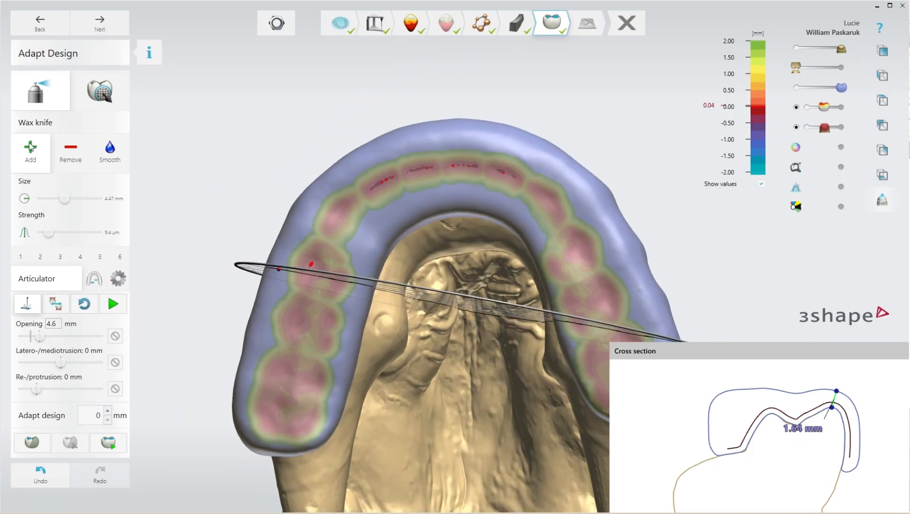
Set the wax knife strength to 9.0 µm and remove the contact spot on the left third tooth from the back.
left_click(69, 152)
left_click_drag(64, 198, 50, 199)
mouse_move(49, 232)
left_mouse_down()
mouse_move(62, 232)
mouse_move(47, 232)
left_mouse_up()
left_click(308, 261)
Move the cross section to the left canine and add wax along its outer edge with a 4.08 mm wax knife.
left_click(31, 152)
left_click_drag(49, 198, 63, 199)
mouse_move(480, 299)
left_click_drag(480, 300, 503, 230)
scroll(297, 257, "up", 2)
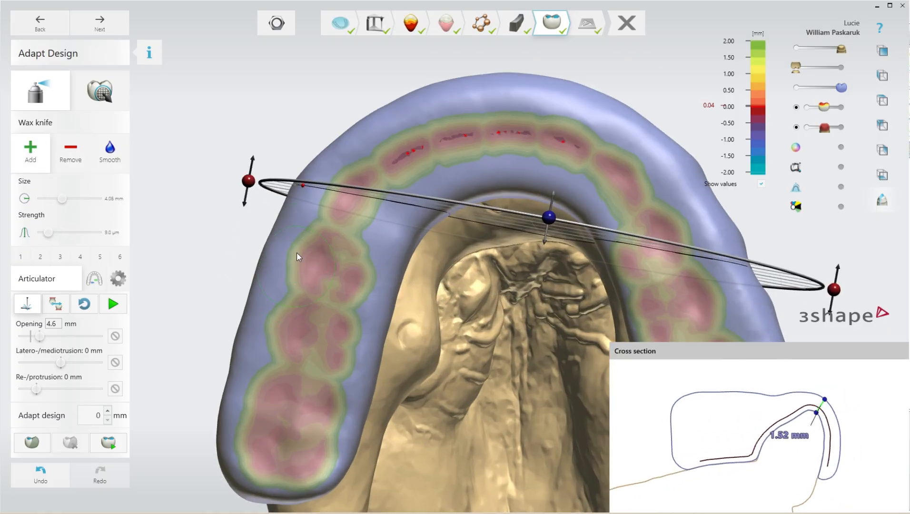
mouse_move(286, 188)
left_mouse_down()
mouse_move(318, 168)
mouse_move(269, 217)
mouse_move(276, 228)
left_mouse_up()
right_click_drag(277, 234, 307, 292)
Replace the cross section with one through the right rearmost molar and measure the splint's thickness at its outer and inner cusps.
left_click(883, 200)
scroll(321, 122, "down", 4)
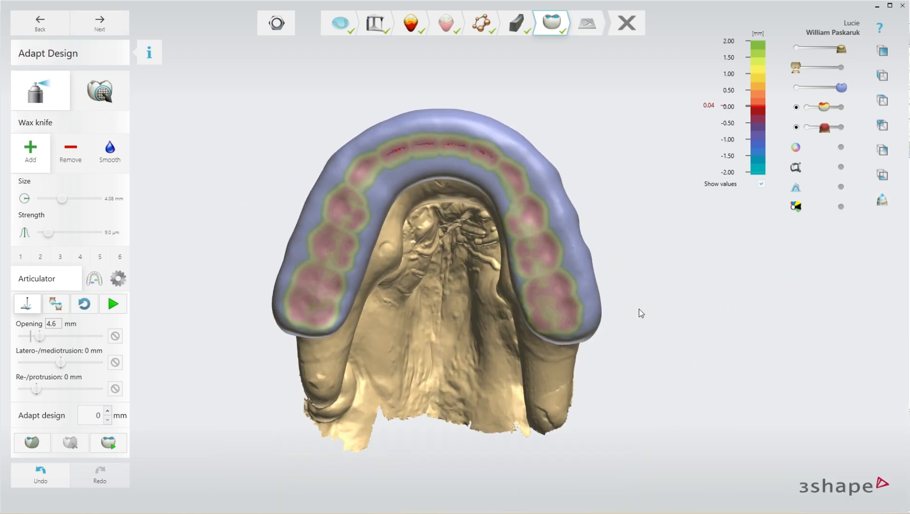
left_click(881, 201)
left_click_drag(446, 343, 638, 298)
scroll(851, 473, "up", 3)
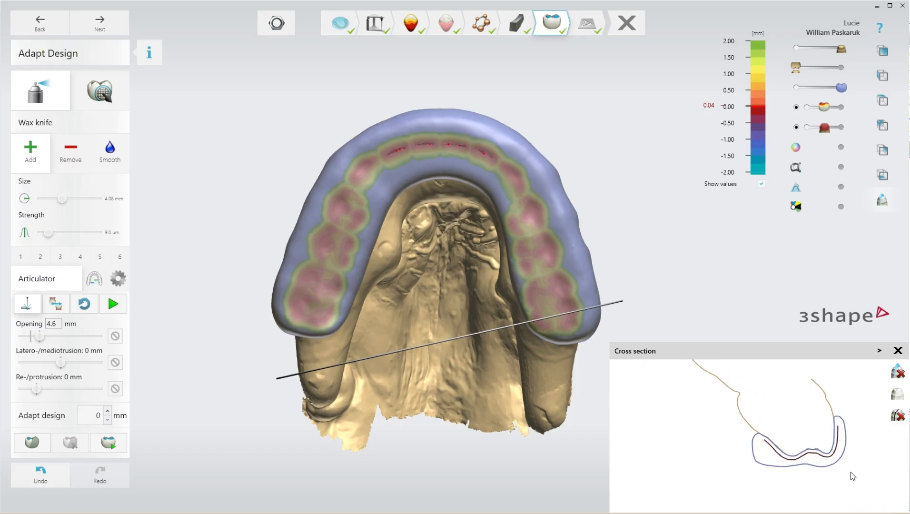
scroll(851, 471, "up", 3)
left_click_drag(812, 442, 821, 461)
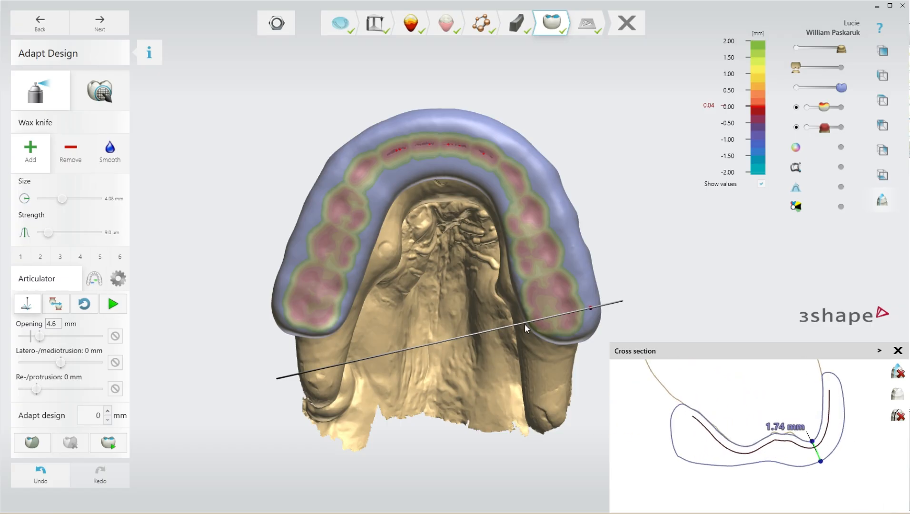
mouse_move(474, 336)
left_mouse_down()
mouse_move(474, 350)
mouse_move(478, 321)
left_mouse_up()
left_click_drag(745, 452, 744, 466)
scroll(484, 311, "up", 3)
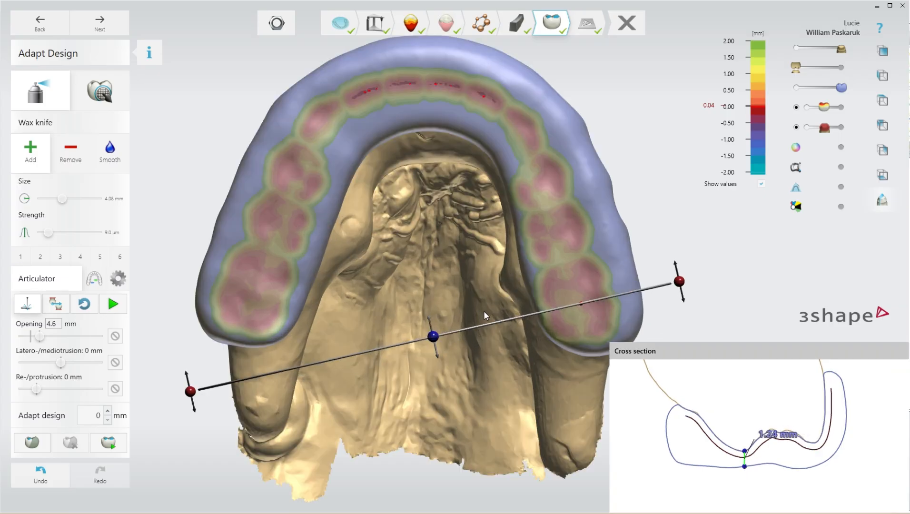
Reduce the wax knife to 1.82 mm and add wax over the thin inner cusp of the right rearmost molar.
scroll(484, 311, "up", 2)
left_click_drag(62, 199, 47, 199)
mouse_move(591, 284)
left_mouse_down()
mouse_move(576, 287)
mouse_move(583, 318)
left_mouse_up()
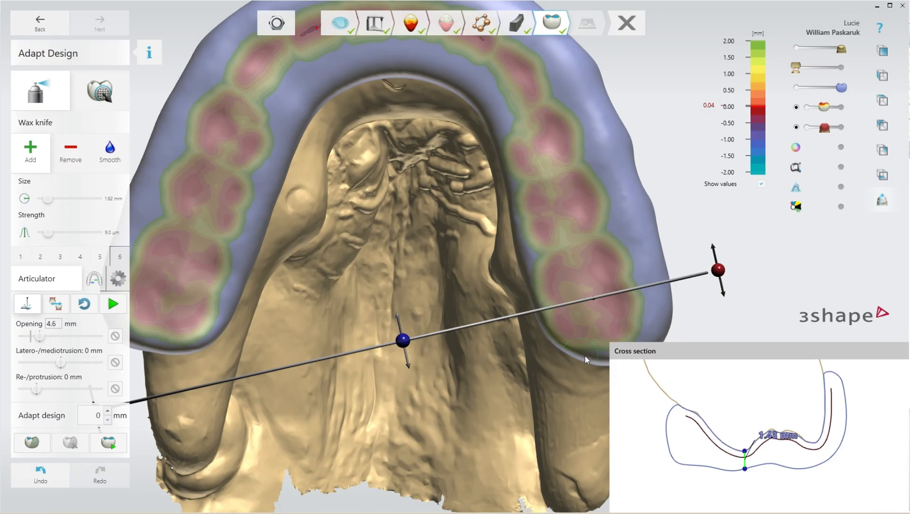
Enlarge the wax knife to 3.38 mm and add wax along the inner and rear edge of the right rearmost molar.
right_click_drag(584, 355, 589, 266)
left_click(58, 198)
right_click_drag(567, 351, 563, 332)
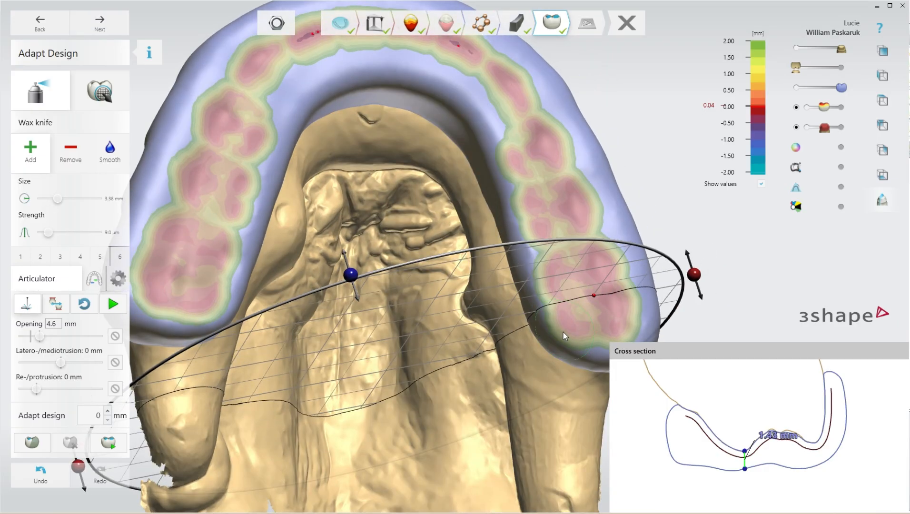
left_click_drag(522, 268, 572, 351)
mouse_move(545, 344)
right_mouse_down()
mouse_move(532, 361)
mouse_move(634, 312)
mouse_move(537, 339)
right_mouse_up()
scroll(537, 339, "down", 3)
scroll(634, 410, "down", 3)
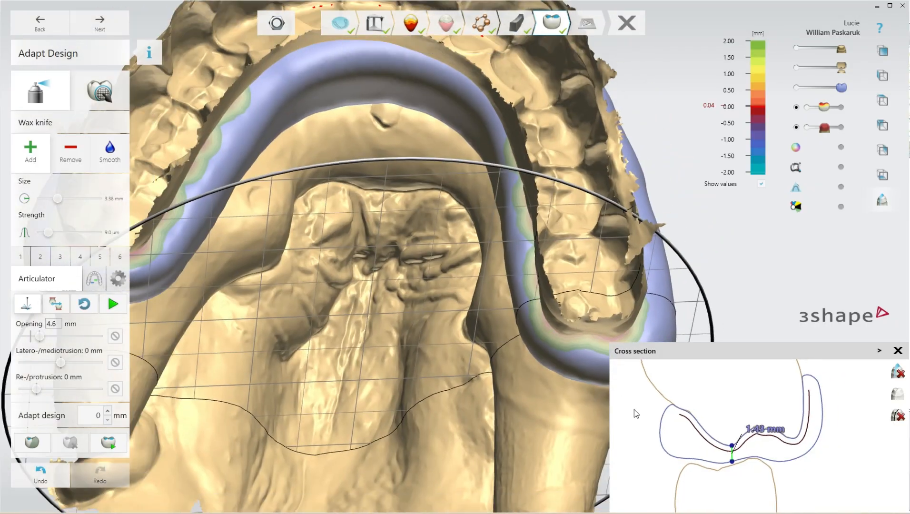
Hide the antagonist, remove the contact spot on the right rearmost molar with a 1.12 mm wax knife, and return to adding wax.
scroll(178, 371, "down", 3)
key("a")
right_click_drag(202, 292, 211, 190)
left_click(69, 153)
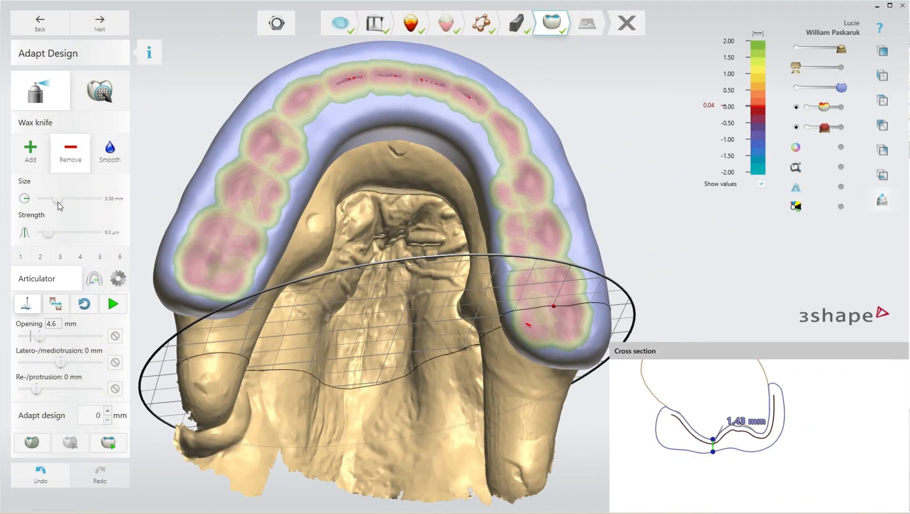
left_click_drag(57, 200, 43, 200)
left_click_drag(530, 321, 533, 331)
left_click(32, 153)
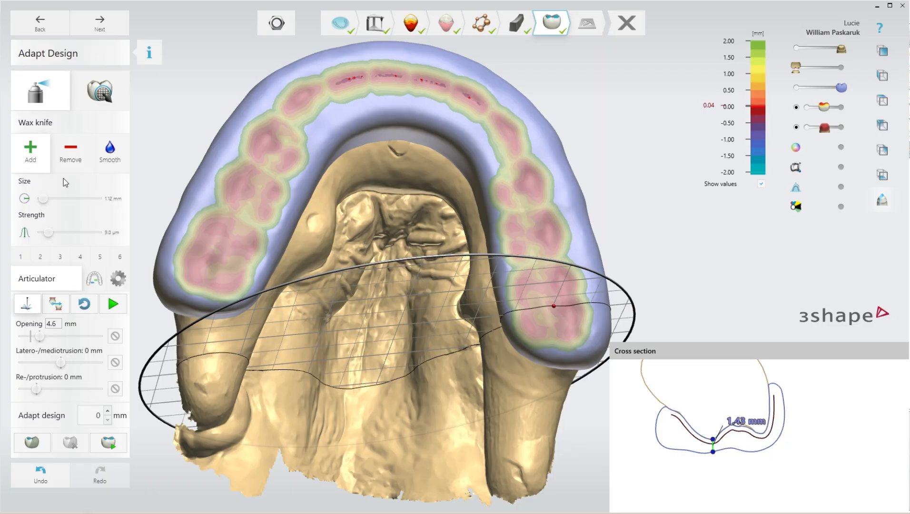
Set the wax knife to 2.29 mm, shift the cross section slightly and measure the splint's thickness at the right rearmost molar's outer cusp.
left_click(51, 199)
scroll(190, 269, "down", 2)
right_click_drag(191, 269, 195, 310)
mouse_move(348, 309)
left_mouse_down()
mouse_move(352, 286)
mouse_move(350, 300)
left_mouse_up()
left_click(775, 444)
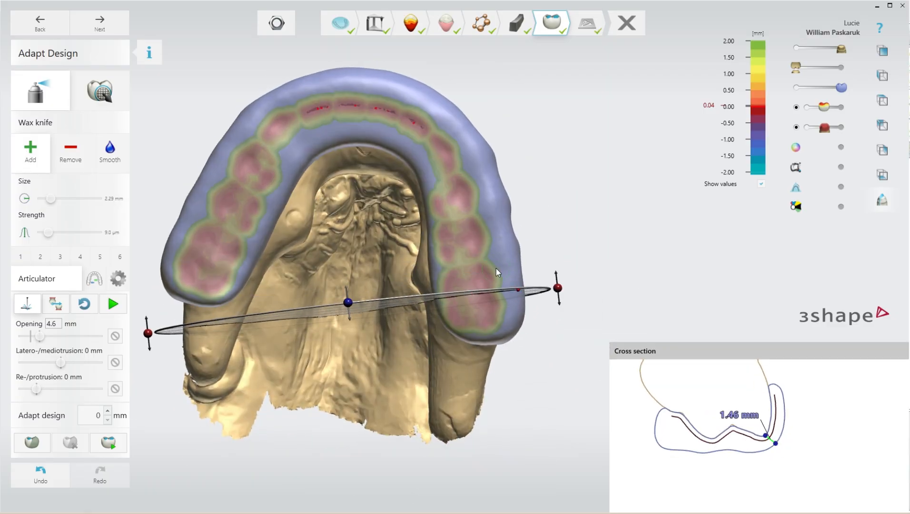
Add wax over the outer cusp of the right rearmost molar with a 3.88 mm wax knife and measure the splint at the inner cusp.
scroll(497, 271, "up", 2)
left_click(60, 199)
left_click(524, 286)
left_click(524, 284)
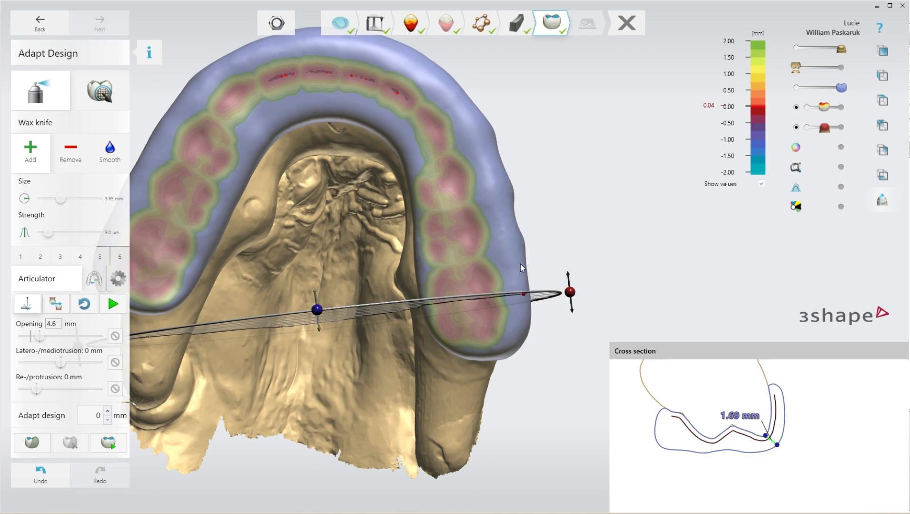
scroll(538, 329, "down", 2)
left_click(715, 445)
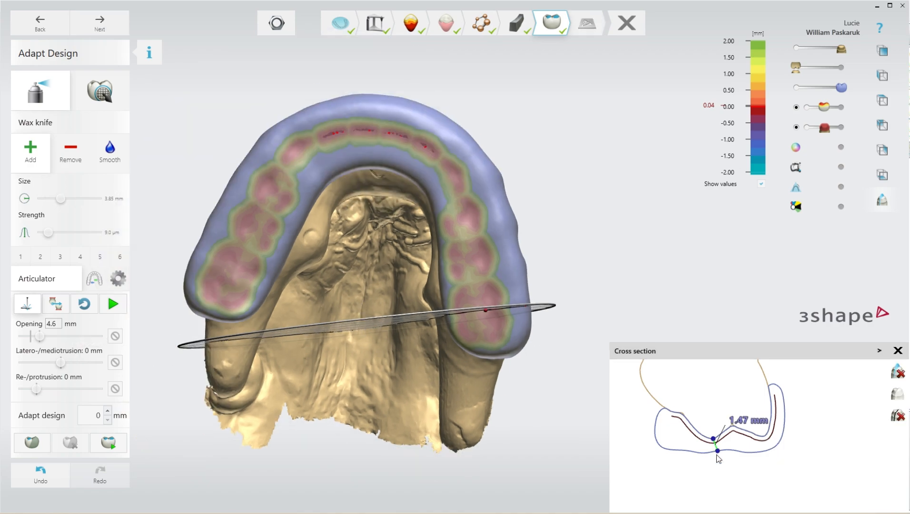
Move the cross section to the tooth in front of the right rearmost molar, measure the splint at its inner cusp and add wax there.
scroll(506, 295, "up", 2)
left_click_drag(299, 333, 315, 262)
left_click(707, 461)
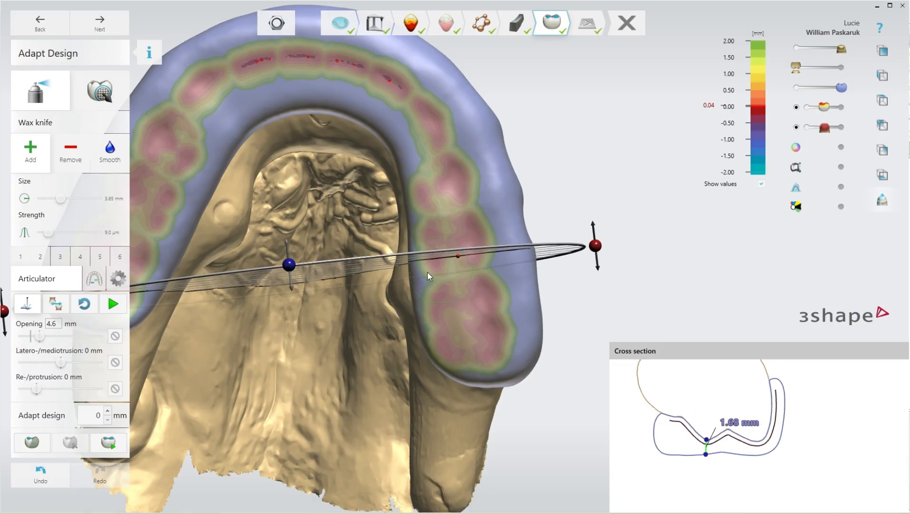
left_click_drag(453, 264, 440, 295)
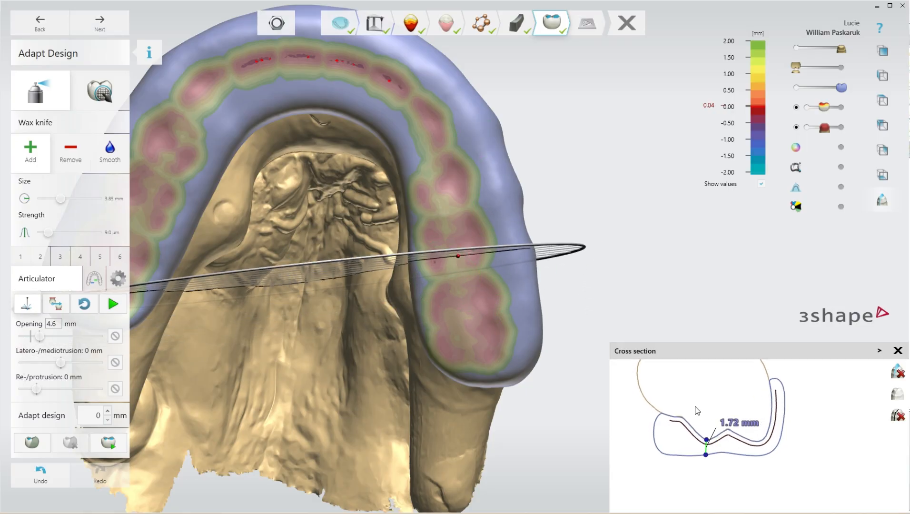
Measure the splint at that tooth's outer cusp and add wax along the outer edge of the right back teeth.
left_click(778, 447)
right_click_drag(494, 119, 490, 131)
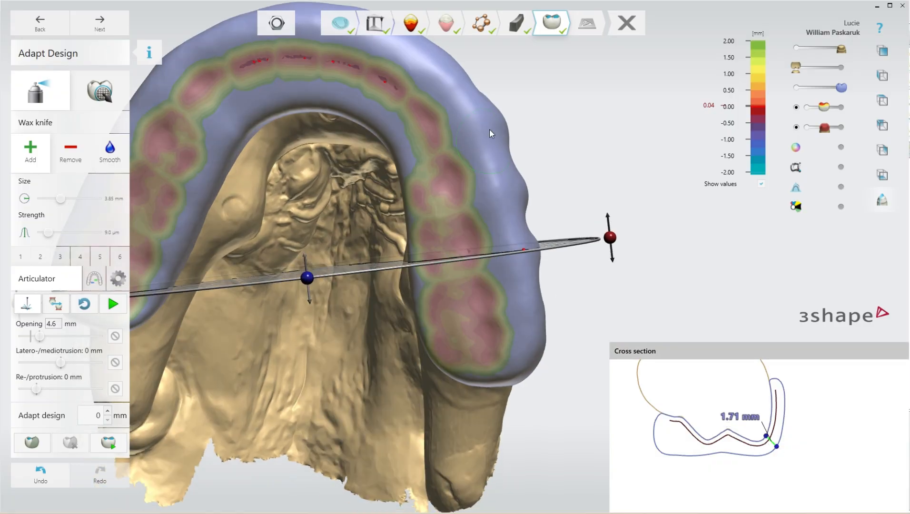
left_click(523, 235)
mouse_move(524, 235)
right_mouse_down()
mouse_move(524, 197)
mouse_move(527, 226)
mouse_move(492, 251)
mouse_move(453, 260)
right_mouse_up()
left_click_drag(474, 126, 496, 347)
right_click_drag(304, 319, 350, 314)
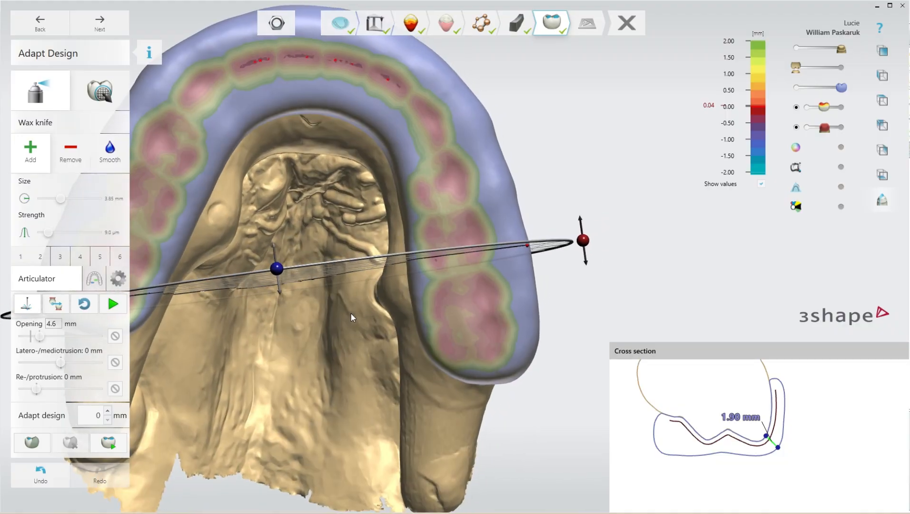
Move the cross section forward to the right canine and add wax in strokes along the splint's outer edge from the canine back to the molars.
left_click_drag(305, 262, 305, 128)
scroll(462, 284, "down", 2)
scroll(447, 163, "up", 4)
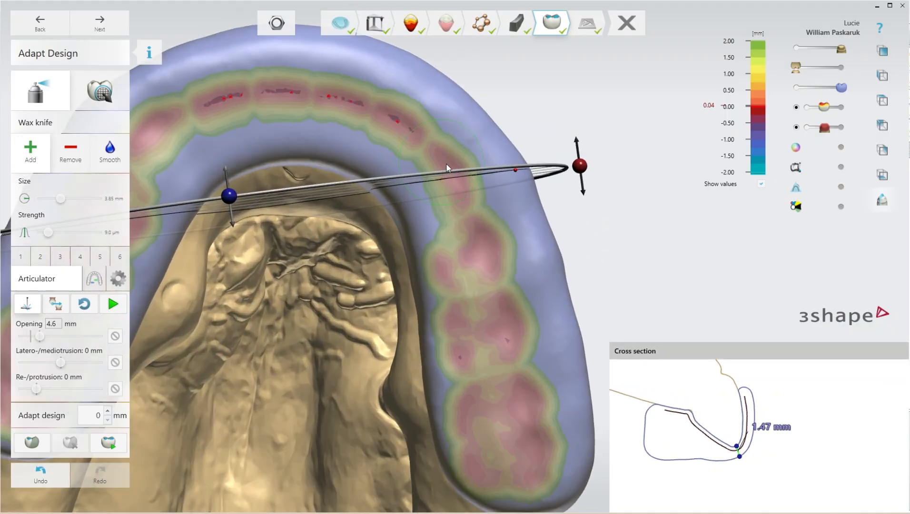
left_click_drag(497, 138, 570, 318)
right_click_drag(571, 319, 572, 208)
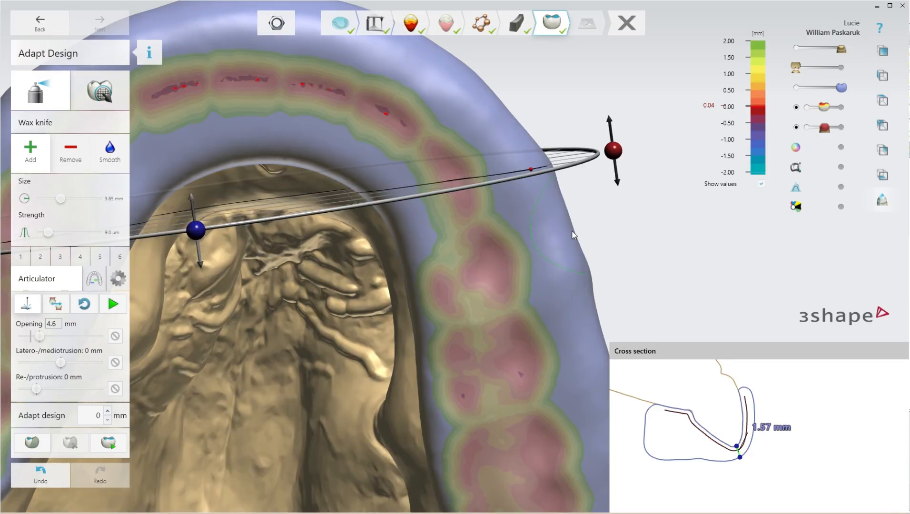
right_click_drag(542, 299, 526, 174)
left_click_drag(526, 174, 568, 384)
right_click_drag(568, 384, 554, 165)
left_click_drag(554, 165, 573, 436)
right_click_drag(575, 439, 252, 340)
Enlarge the wax knife to 4.94 mm and move both measuring points onto the splint's outer side wall at the right canine.
left_click(68, 199)
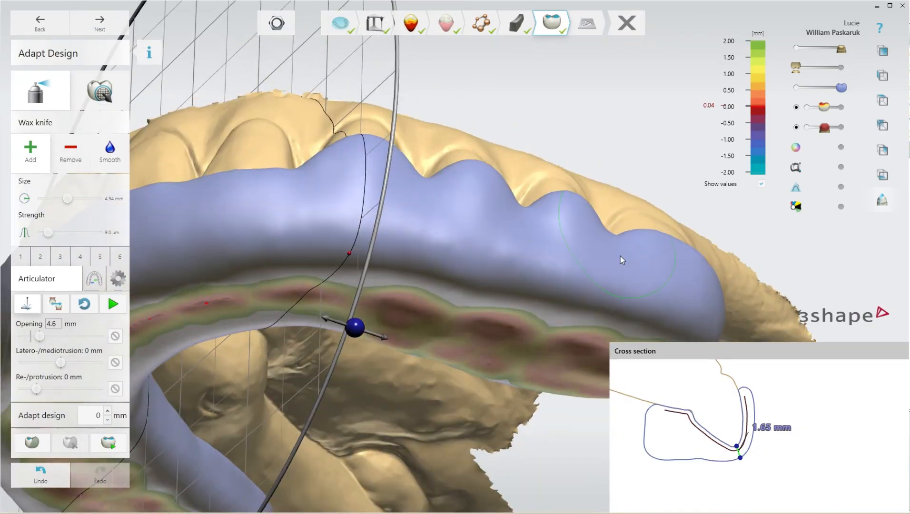
right_click_drag(315, 213, 294, 58)
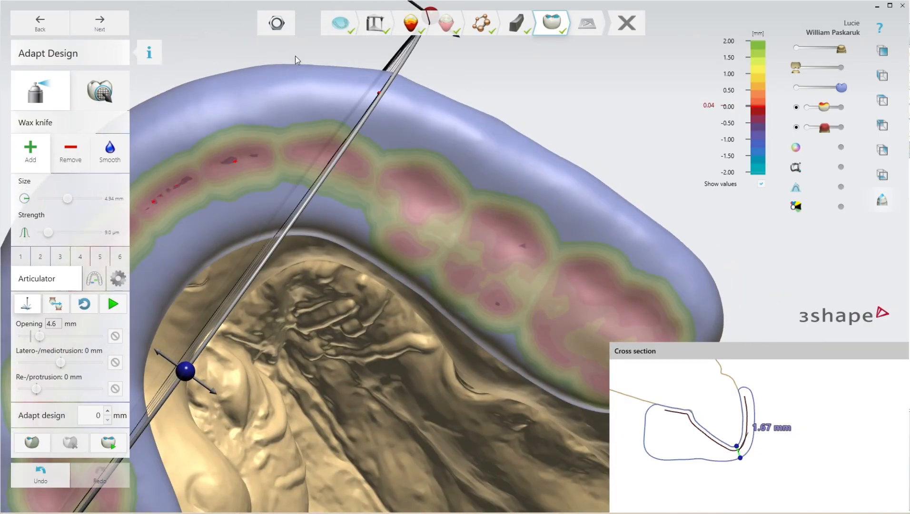
right_click_drag(540, 141, 495, 285)
left_click_drag(737, 446, 743, 436)
left_click_drag(740, 458, 760, 438)
right_click_drag(450, 252, 435, 290)
Add wax along the outer face of the splint across the front teeth, working around to the left side.
left_click_drag(515, 264, 310, 273)
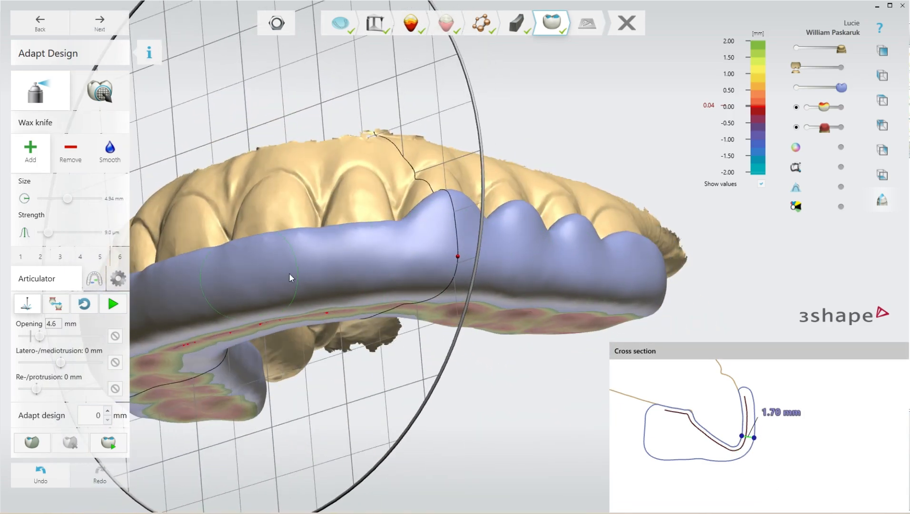
right_click_drag(288, 273, 429, 234)
left_click_drag(433, 237, 375, 243)
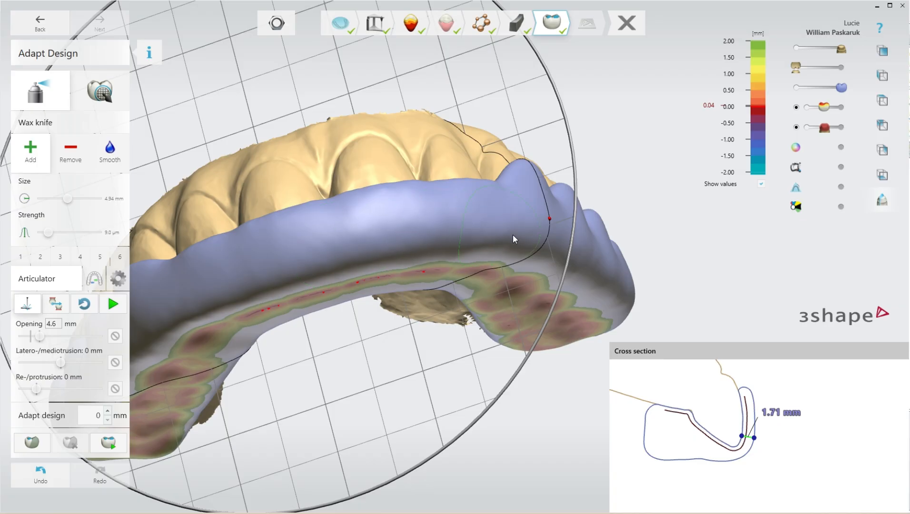
right_click_drag(513, 235, 409, 230)
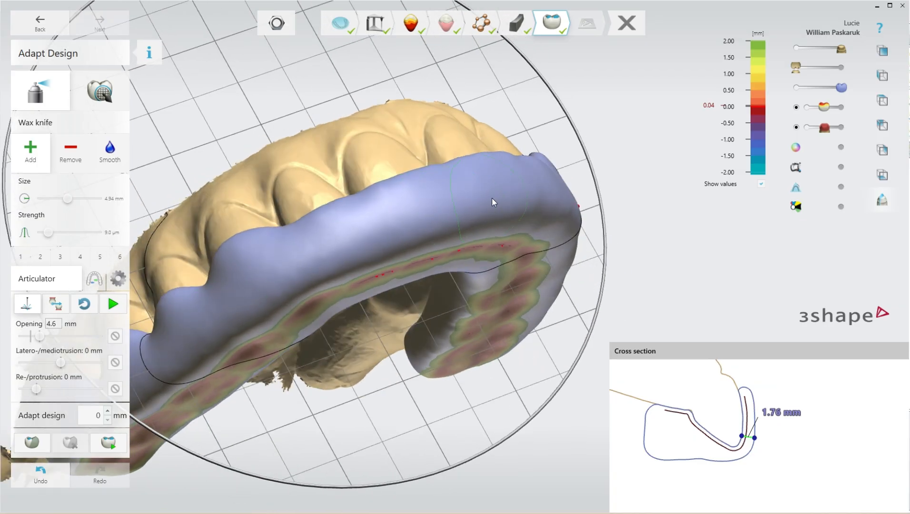
right_click_drag(492, 198, 401, 133)
scroll(477, 175, "down", 2)
right_click_drag(478, 175, 480, 203)
Replace the cross section with one through the front teeth, measure the thickness at the incisal edge, sweep the plane to the right side and close it.
left_click(883, 200)
scroll(287, 239, "down", 2)
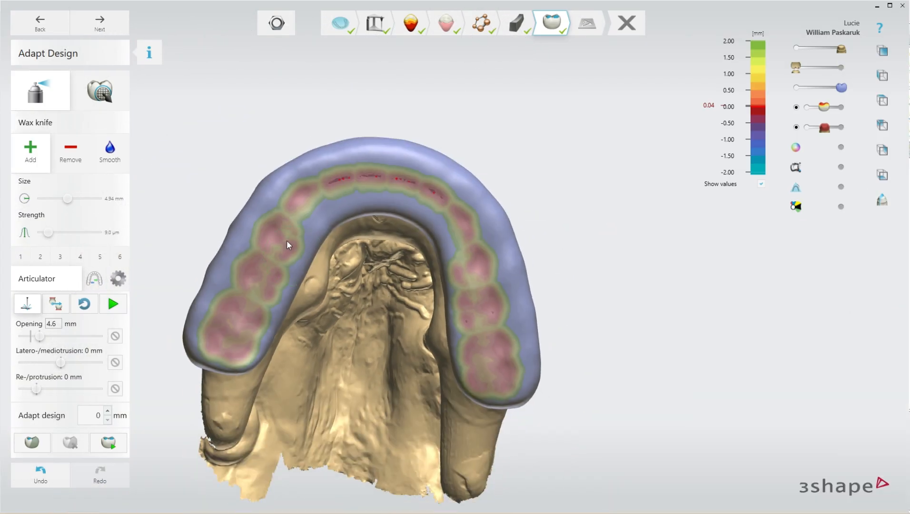
left_click(882, 200)
scroll(681, 443, "up", 5)
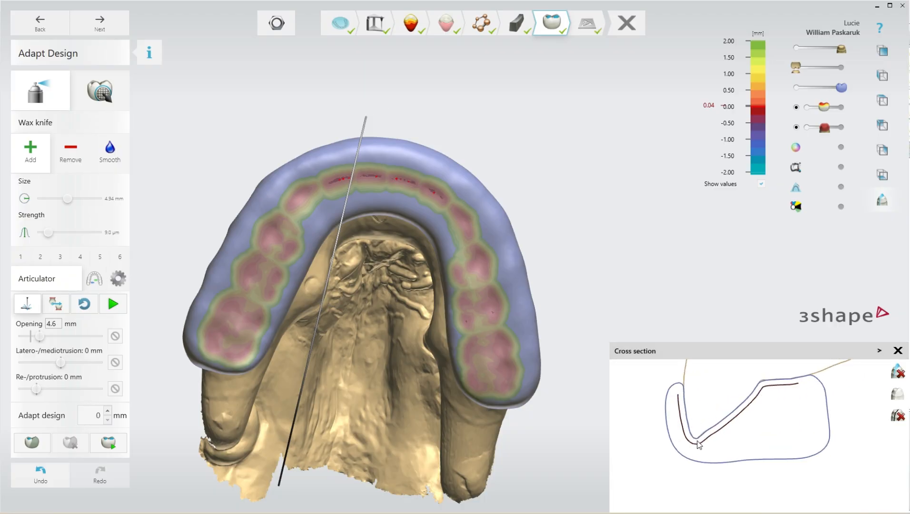
left_click(699, 444)
left_click_drag(323, 308, 446, 397)
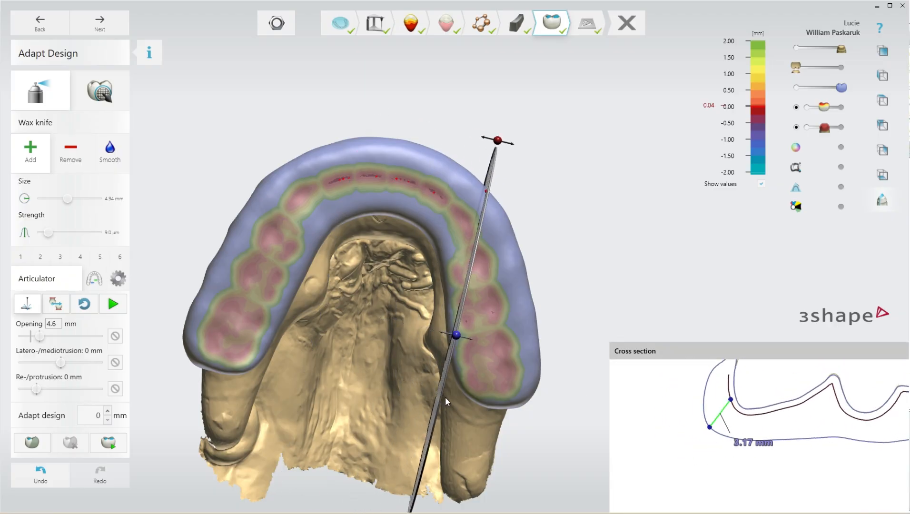
left_click(882, 200)
Hide the distance map and smooth the splint's whole biting surface with a size of 5.64 mm and a strength of 0.35.
scroll(218, 290, "down", 2)
scroll(217, 290, "up", 5)
right_click_drag(218, 289, 217, 246)
left_click(110, 153)
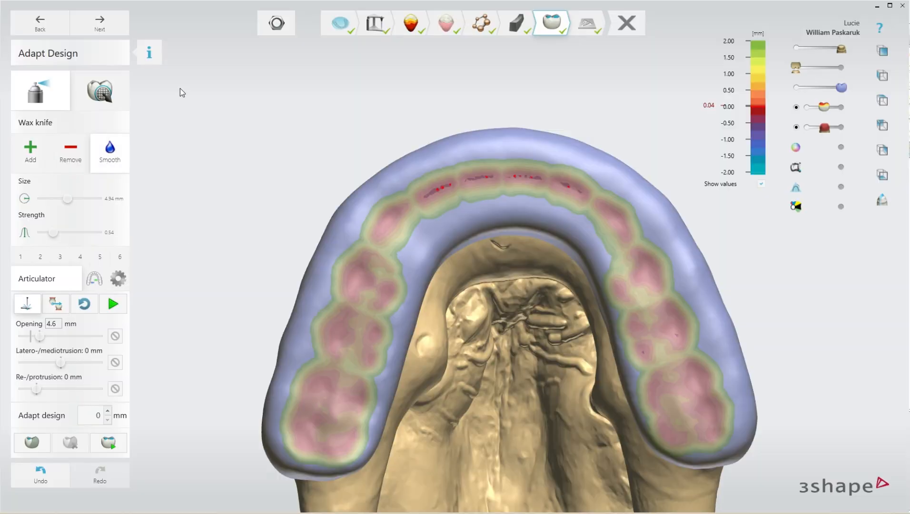
left_click_drag(53, 232, 47, 232)
left_click_drag(65, 199, 69, 199)
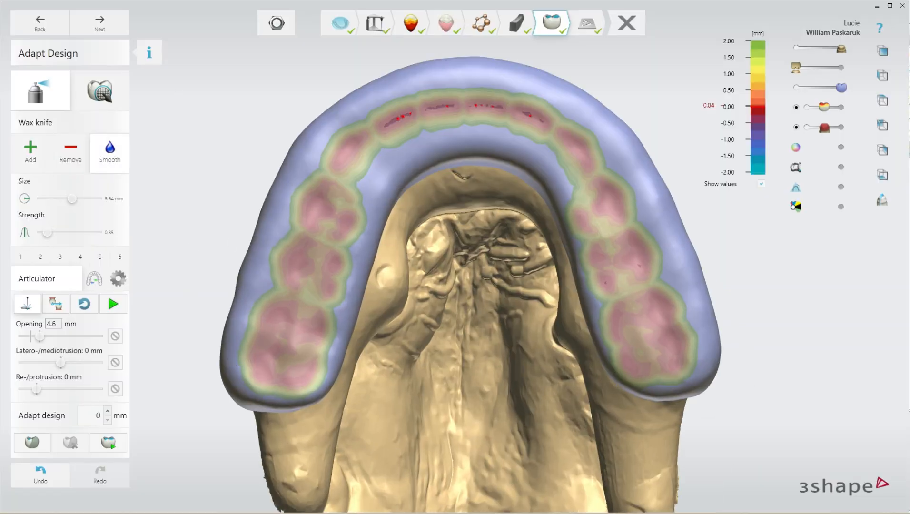
left_click(797, 107)
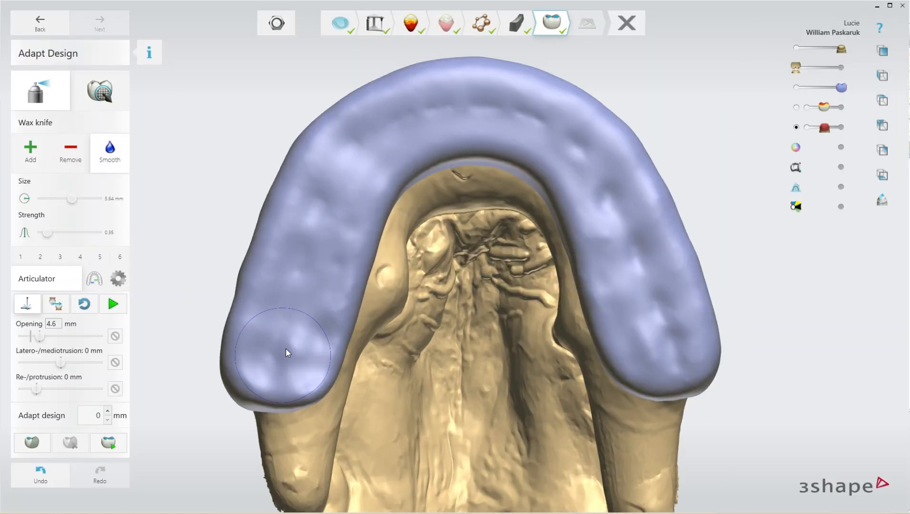
mouse_move(285, 350)
left_mouse_down()
mouse_move(392, 131)
mouse_move(565, 142)
mouse_move(663, 312)
mouse_move(647, 325)
mouse_move(543, 131)
mouse_move(354, 159)
mouse_move(284, 359)
mouse_move(318, 396)
left_mouse_up()
right_click_drag(318, 396, 324, 377)
Smooth the left rear end of the splint with a size of 3.69 mm and a strength of 0.61, and show the antagonist.
left_click(59, 196)
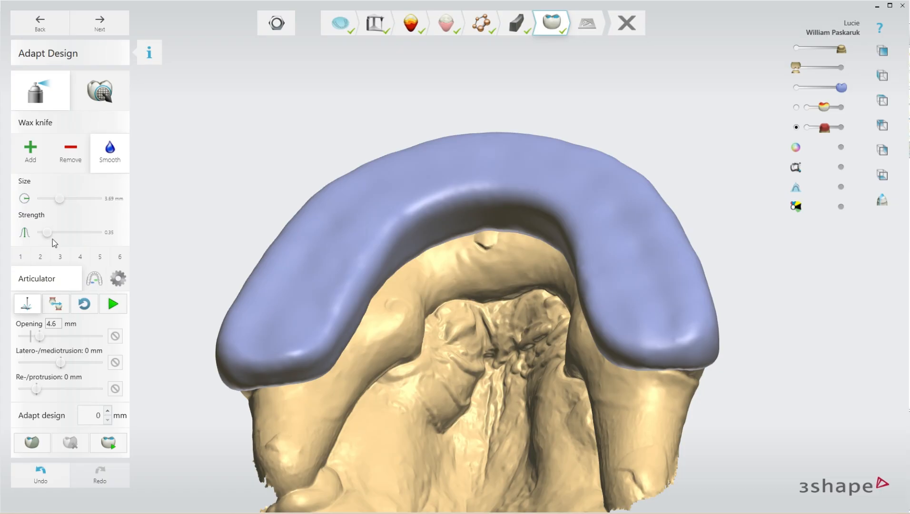
left_click(55, 232)
scroll(262, 364, "up", 3)
left_click_drag(315, 345, 329, 334)
left_click(841, 67)
Raise the smoothing strength to 0.91 and smooth the left rear end of the splint behind the antagonist from several viewing angles.
right_click_drag(386, 387, 302, 330)
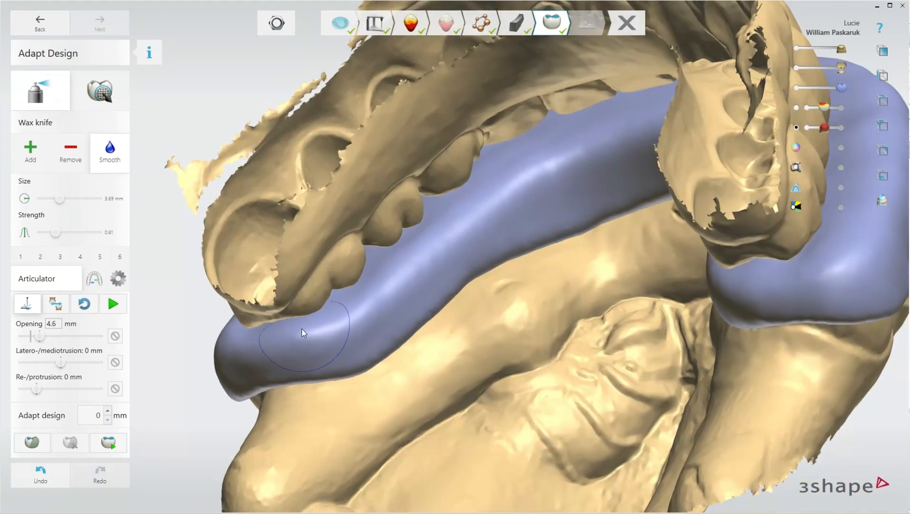
left_click(65, 232)
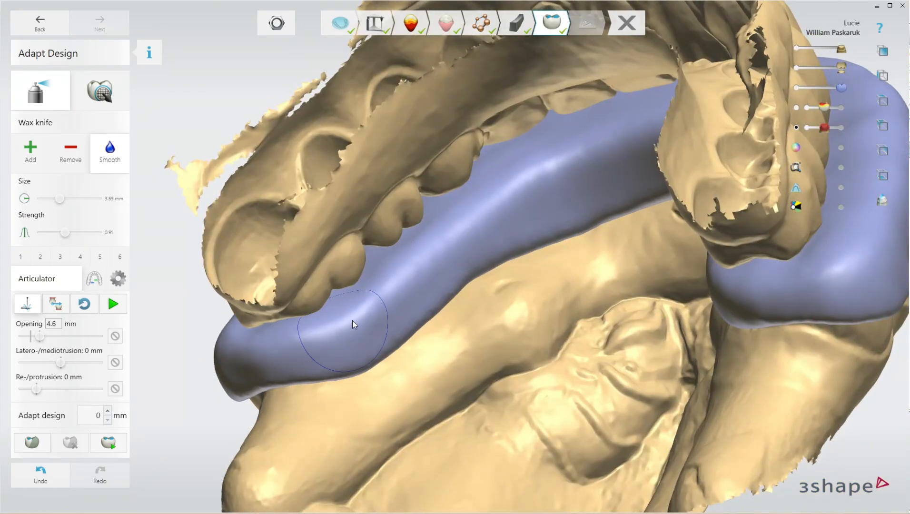
right_click_drag(243, 354, 339, 350)
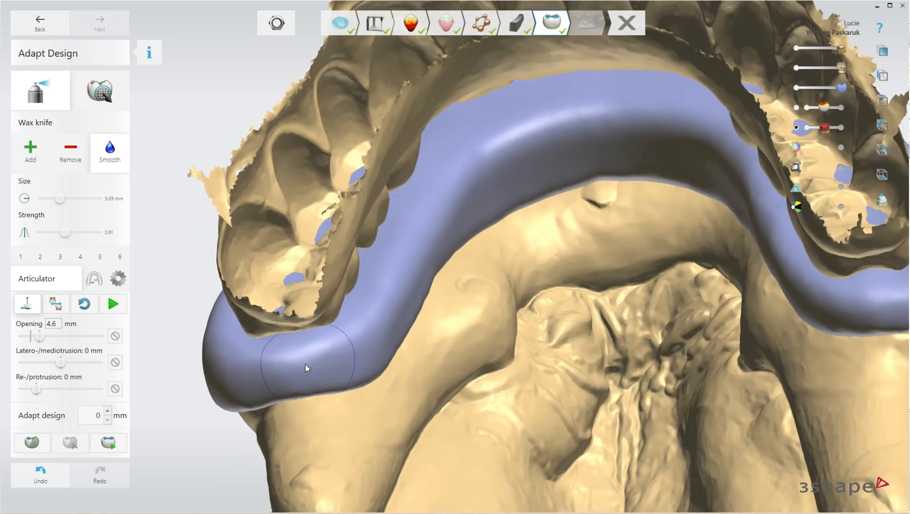
right_click_drag(400, 296, 363, 342)
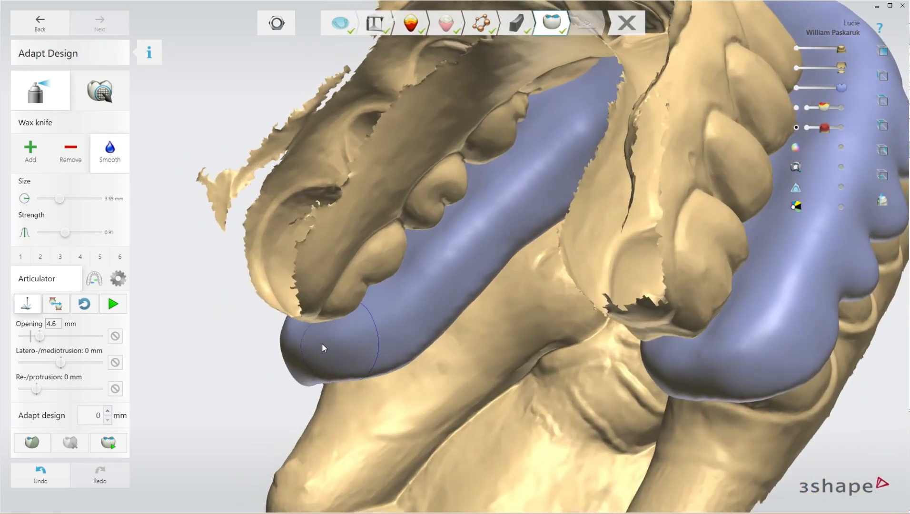
right_click_drag(429, 324, 437, 366)
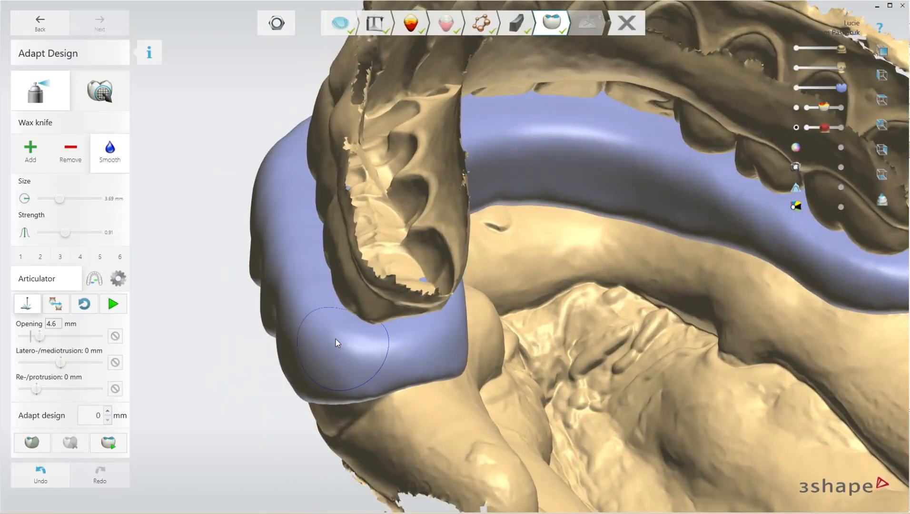
mouse_move(336, 340)
left_mouse_down()
mouse_move(333, 359)
mouse_move(372, 352)
left_mouse_up()
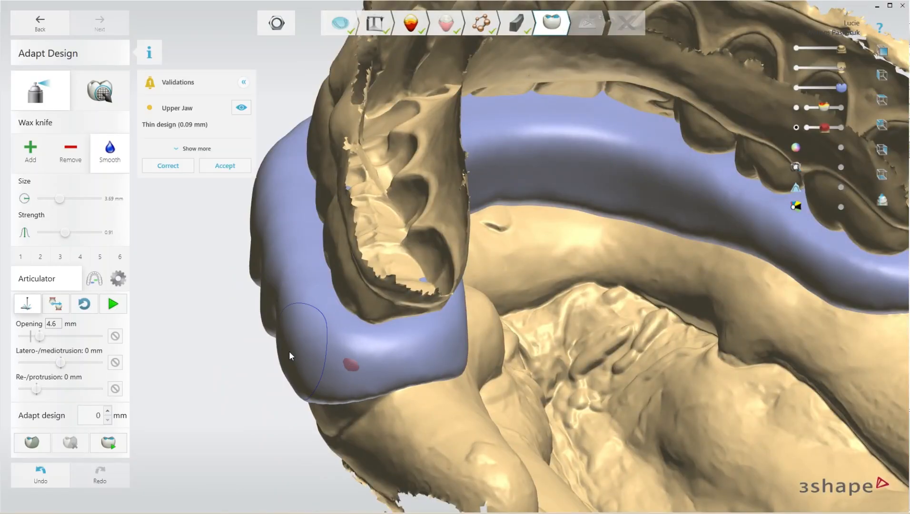
Add wax over the flagged thin spot on the left rear end of the splint and return to smoothing.
left_click(37, 156)
right_click_drag(389, 401, 520, 361)
left_click(110, 153)
Smooth the right rear end of the splint behind the antagonist with a size of 3.44 mm.
right_click_drag(548, 285, 342, 262)
scroll(342, 262, "down", 3)
scroll(822, 310, "up", 4)
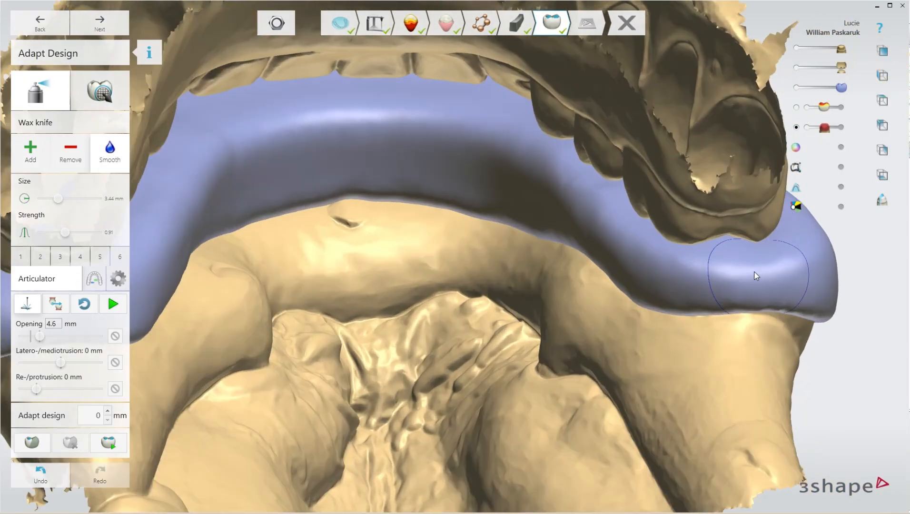
right_click_drag(755, 272, 659, 282)
mouse_move(659, 282)
left_mouse_down()
mouse_move(691, 300)
mouse_move(806, 282)
mouse_move(796, 252)
mouse_move(761, 284)
left_mouse_up()
right_click_drag(691, 285, 578, 286)
mouse_move(685, 298)
left_mouse_down()
mouse_move(697, 303)
mouse_move(659, 266)
mouse_move(648, 285)
mouse_move(678, 277)
left_mouse_up()
Hide the antagonist and show the distance map over the splint's biting surface.
left_click(30, 153)
mouse_move(678, 277)
right_mouse_down()
mouse_move(691, 324)
mouse_move(731, 344)
mouse_move(809, 282)
mouse_move(502, 285)
mouse_move(630, 273)
mouse_move(633, 338)
right_mouse_up()
left_click(797, 107)
right_click_drag(579, 278, 543, 281)
Remove wax at the contact spots on the left rearmost molar with a size of 2.45 mm and a strength of 15.2 µm.
left_click(65, 160)
left_click(57, 233)
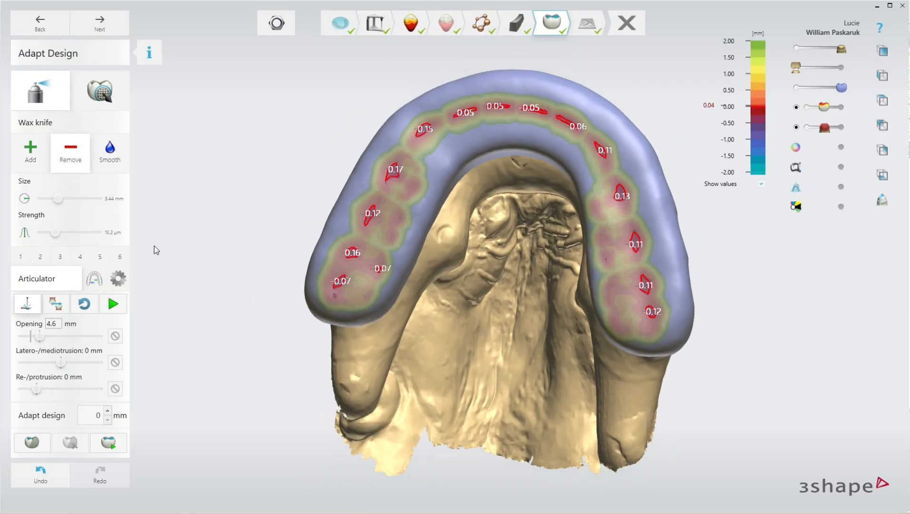
scroll(319, 237, "up", 3)
left_click_drag(57, 198, 52, 198)
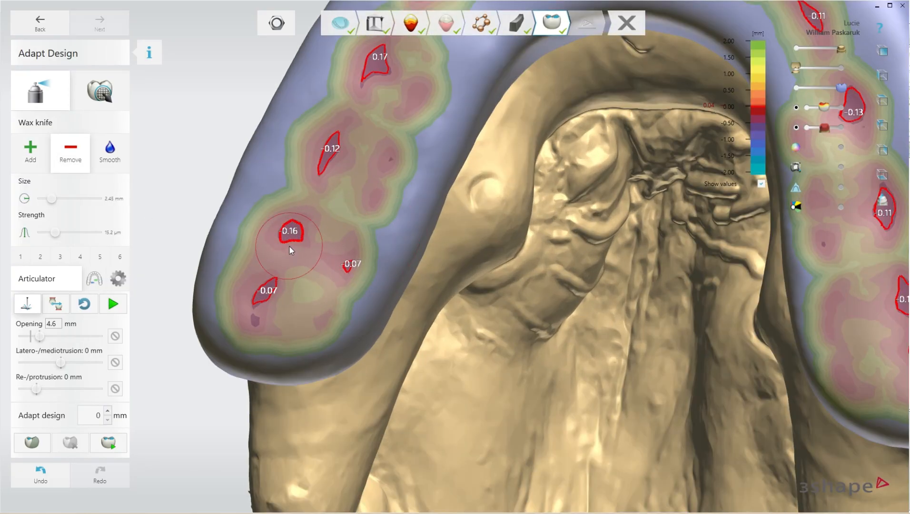
mouse_move(288, 245)
left_mouse_down()
mouse_move(284, 217)
mouse_move(350, 266)
mouse_move(261, 298)
mouse_move(266, 288)
left_mouse_up()
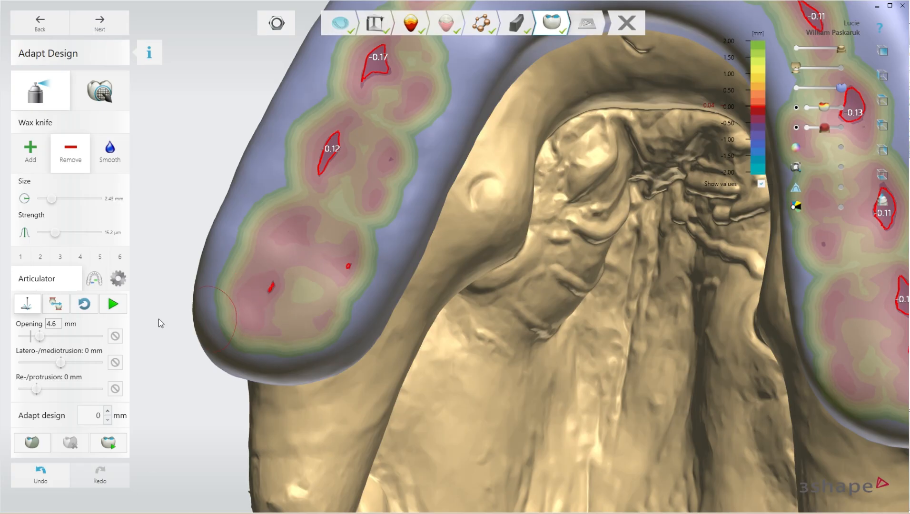
Adapt the design to the antagonist at 0 mm and remove the remaining contact spots on the left back teeth.
left_click(110, 447)
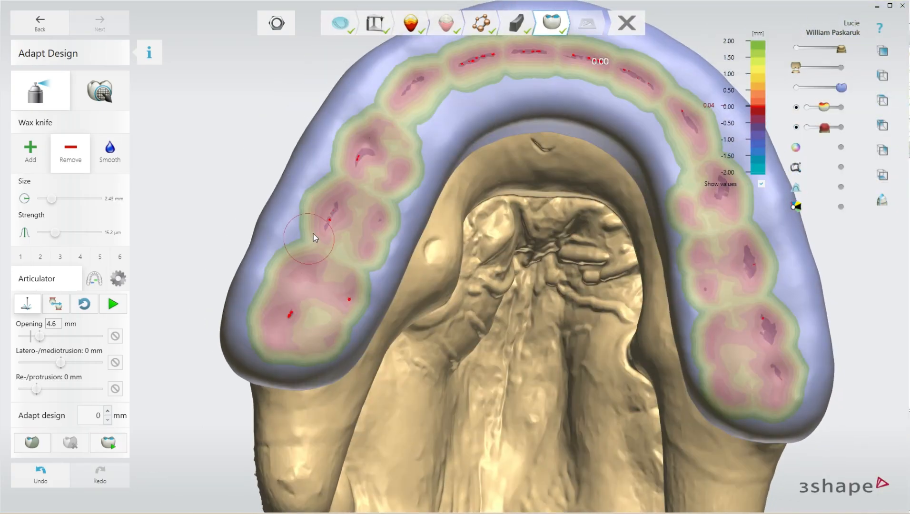
mouse_move(313, 234)
left_mouse_down()
mouse_move(328, 229)
mouse_move(365, 151)
mouse_move(385, 202)
mouse_move(370, 141)
left_mouse_up()
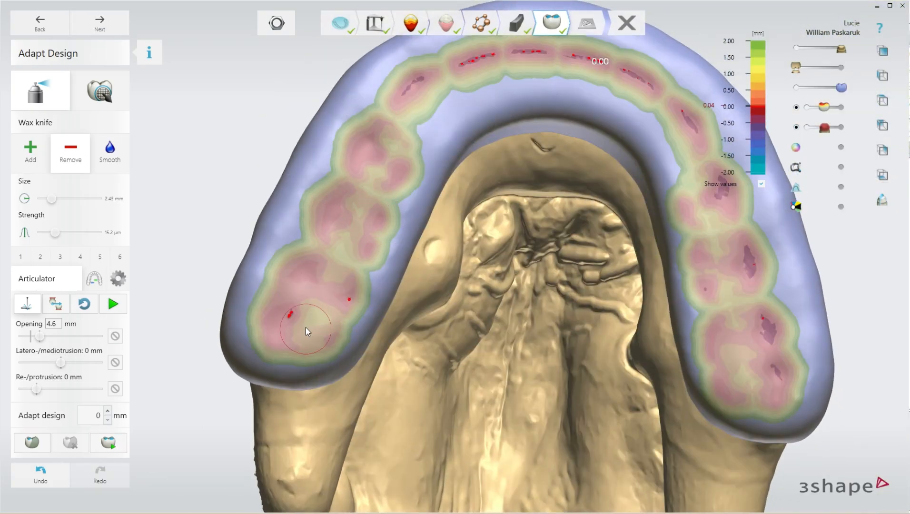
mouse_move(306, 328)
left_mouse_down()
mouse_move(345, 284)
mouse_move(309, 281)
left_mouse_up()
Remove the contact spots on the right back teeth, from the rearmost molar forward.
scroll(310, 329, "down", 4)
scroll(524, 378, "up", 2)
left_click_drag(599, 305, 604, 307)
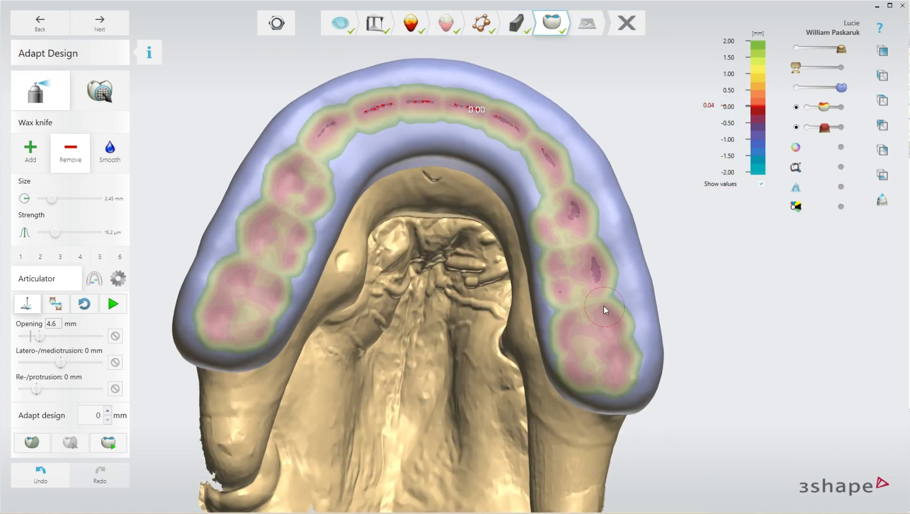
mouse_move(593, 248)
left_mouse_down()
mouse_move(571, 203)
mouse_move(590, 259)
left_mouse_up()
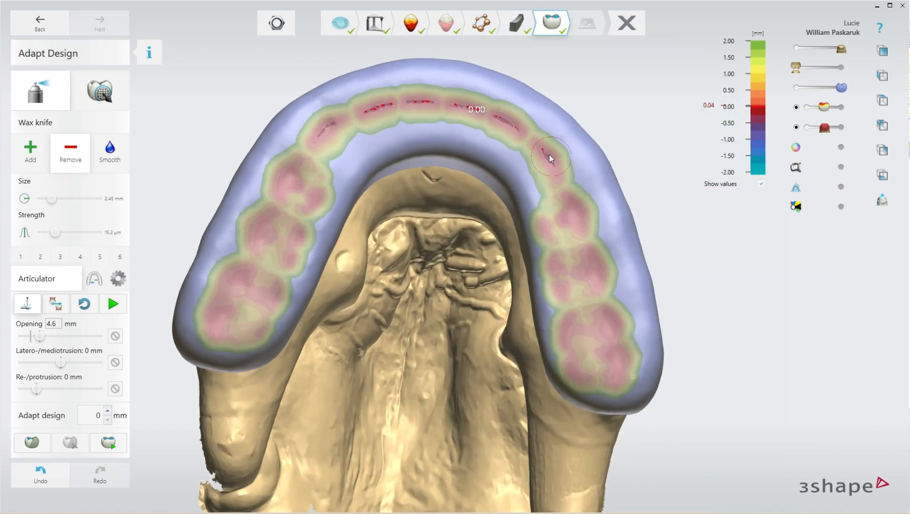
Examine the fit between the splint and the antagonist's front teeth with the antagonist shown, and hide the antagonist again.
scroll(549, 154, "down", 2)
scroll(333, 131, "up", 2)
scroll(410, 133, "down", 1)
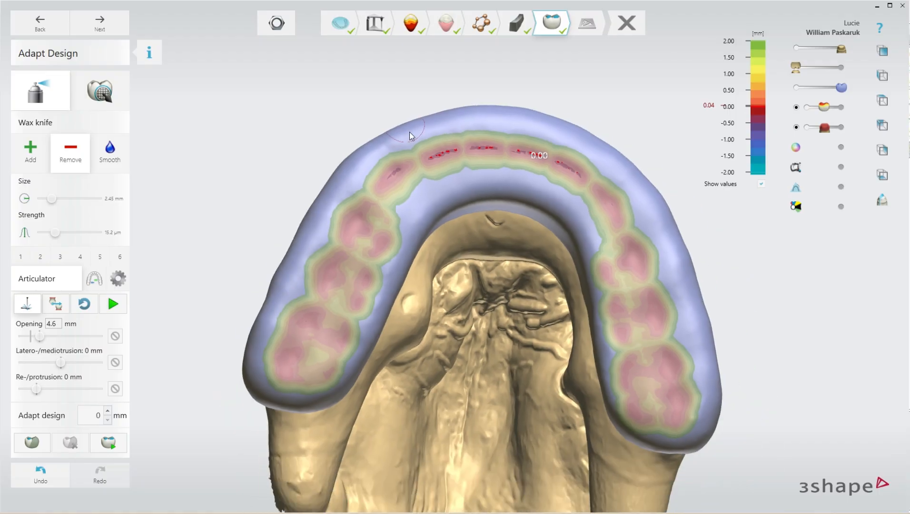
mouse_move(409, 133)
right_mouse_down()
mouse_move(438, 185)
mouse_move(417, 130)
right_mouse_up()
scroll(416, 130, "down", 1)
key("a")
right_click_drag(482, 181, 228, 300)
scroll(474, 242, "up", 3)
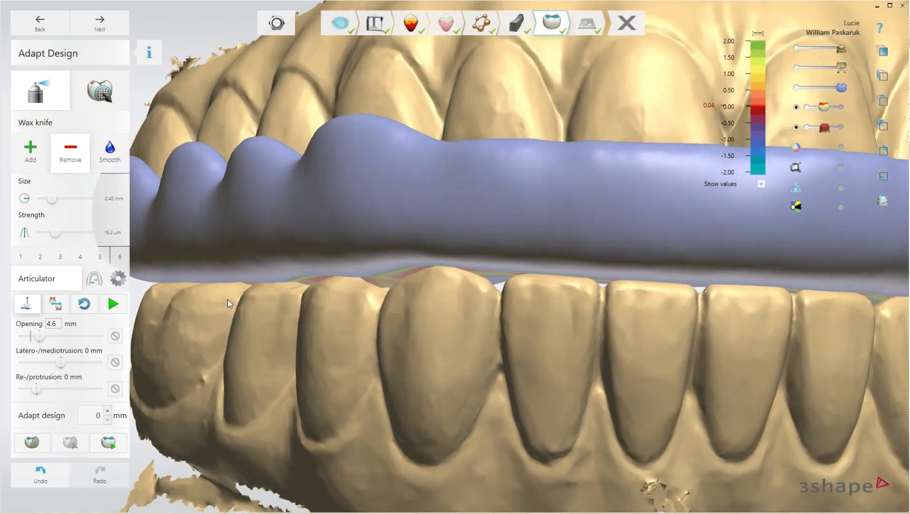
scroll(552, 228, "up", 2)
right_click_drag(552, 229, 281, 206)
scroll(693, 252, "up", 2)
key("a")
scroll(638, 253, "down", 3)
right_click_drag(679, 285, 514, 75)
Show only the splint and smooth its outer margin along the back teeth with a size of 1.81 mm and a strength of 0.74.
left_click(110, 150)
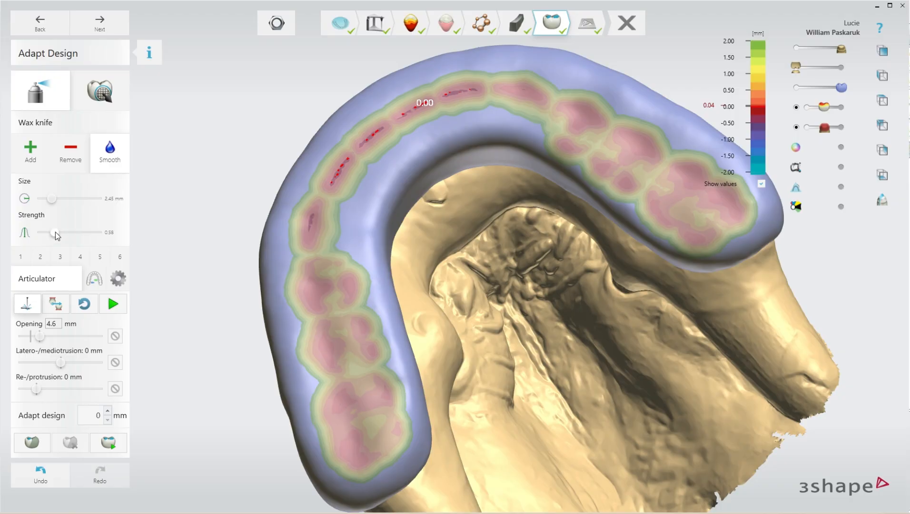
left_click_drag(55, 199, 48, 198)
key("a")
scroll(444, 319, "up", 3)
right_click_drag(444, 319, 563, 205)
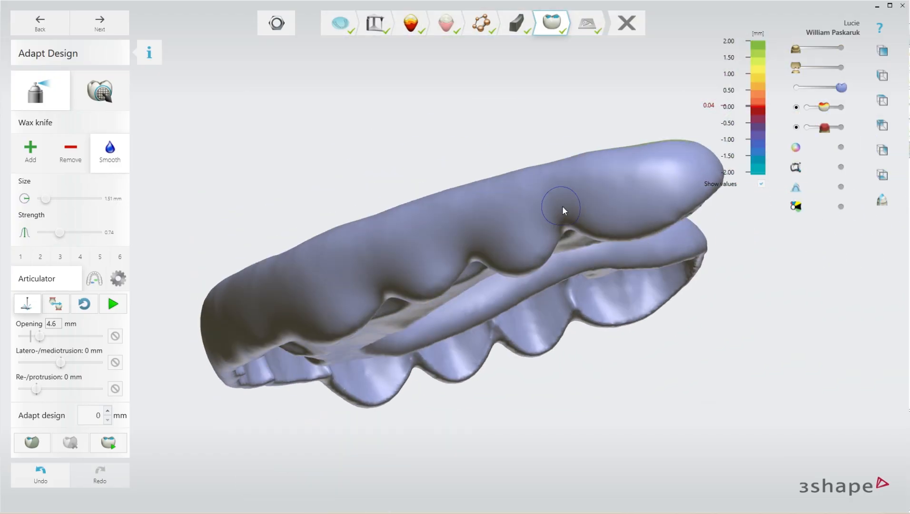
mouse_move(680, 206)
left_mouse_down()
mouse_move(555, 219)
mouse_move(526, 270)
left_mouse_up()
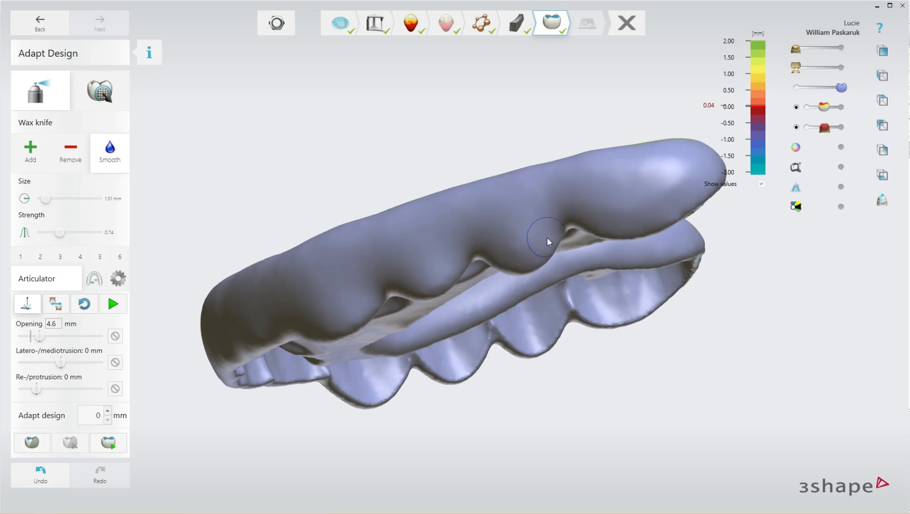
mouse_move(547, 236)
right_mouse_down()
mouse_move(636, 261)
mouse_move(670, 194)
right_mouse_up()
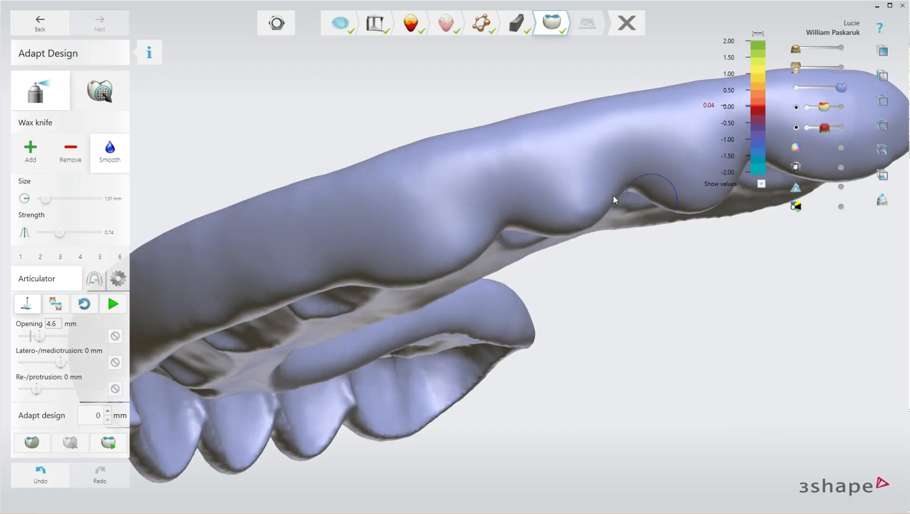
Smooth the splint's outer margin around the front teeth to the back teeth of the opposite side.
mouse_move(613, 196)
left_mouse_down()
mouse_move(539, 210)
mouse_move(625, 187)
left_mouse_up()
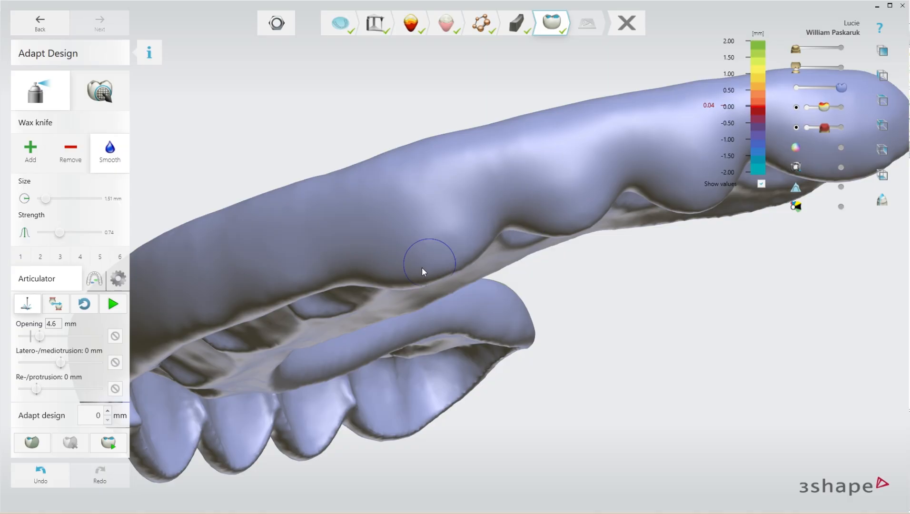
mouse_move(488, 225)
right_mouse_down()
mouse_move(527, 244)
mouse_move(574, 181)
right_mouse_up()
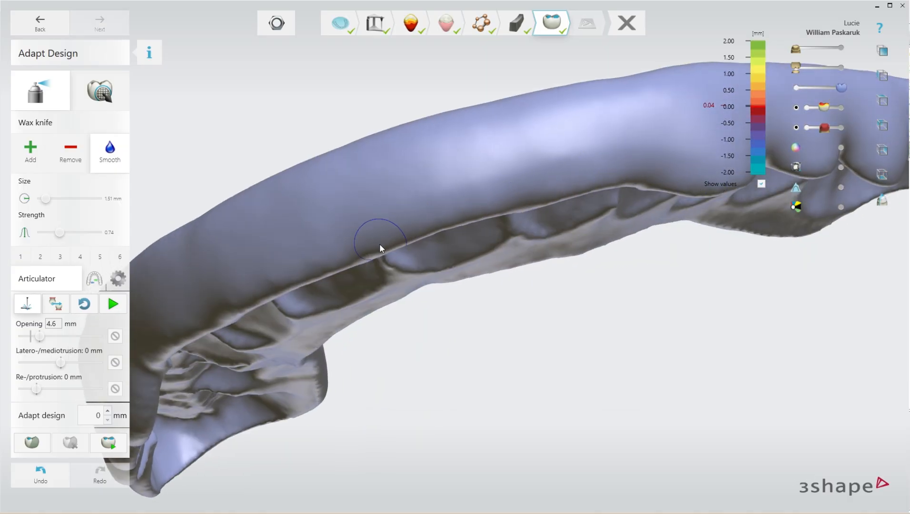
right_click_drag(619, 180, 682, 213)
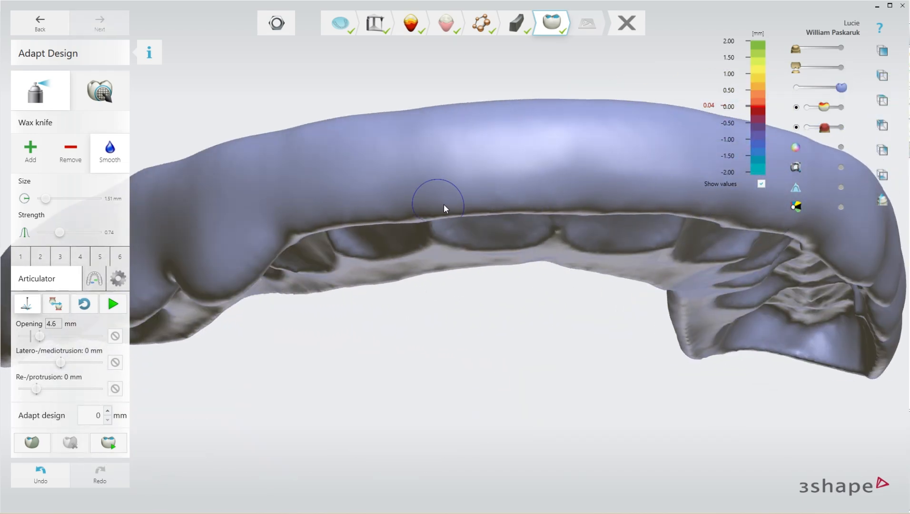
right_click_drag(655, 197, 739, 220)
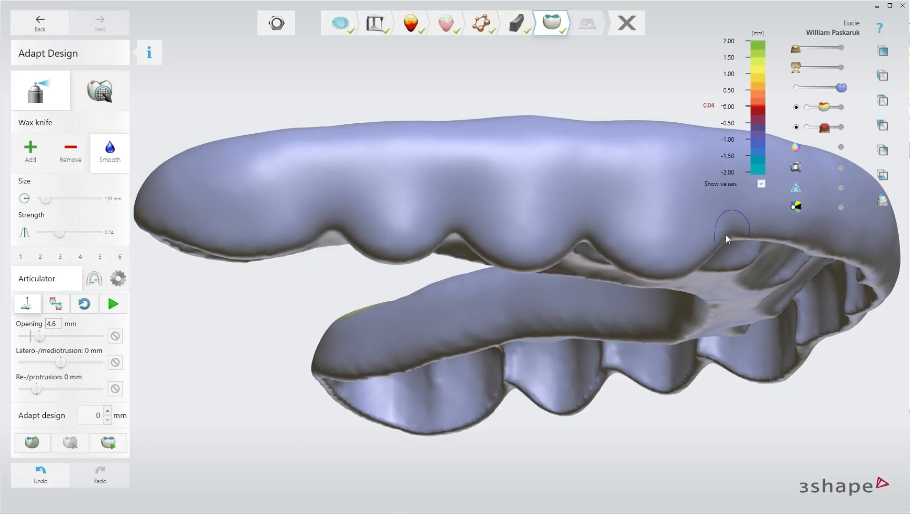
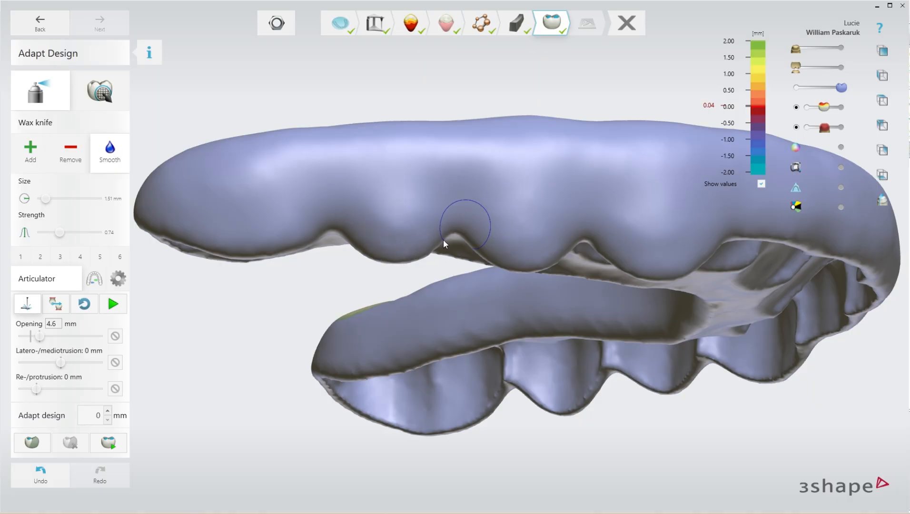
Smooth the splint's inner palatal margin from one side through the front to the other side.
mouse_move(280, 246)
right_mouse_down()
mouse_move(670, 271)
mouse_move(809, 259)
right_mouse_up()
mouse_move(752, 258)
right_mouse_down()
mouse_move(740, 239)
mouse_move(766, 294)
right_mouse_up()
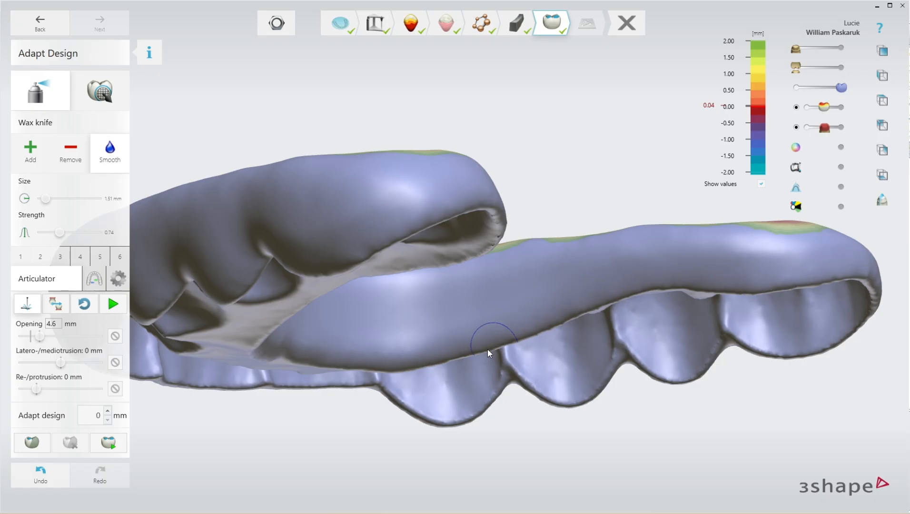
mouse_move(488, 349)
right_mouse_down()
mouse_move(476, 337)
mouse_move(433, 333)
mouse_move(532, 294)
mouse_move(479, 297)
right_mouse_up()
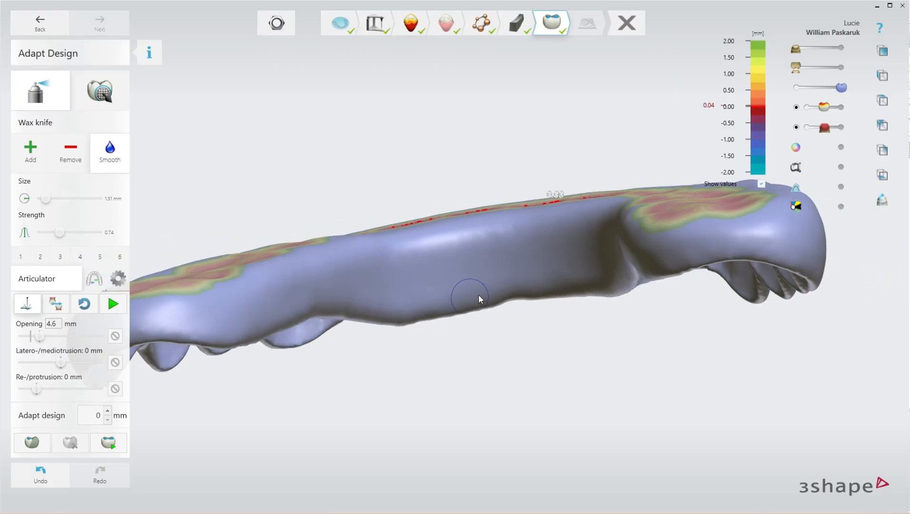
mouse_move(394, 312)
right_mouse_down()
mouse_move(431, 264)
mouse_move(464, 258)
right_mouse_up()
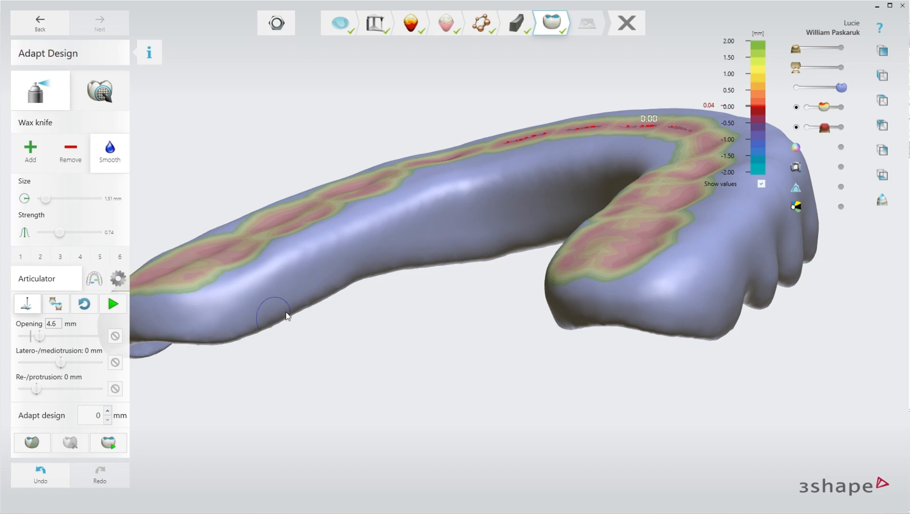
Remove wax from the splint's palatal surface behind the front teeth with a size of 1.81 mm and a strength of 32.9 µm.
right_click_drag(402, 204, 350, 180)
left_click(73, 153)
scroll(615, 183, "up", 3)
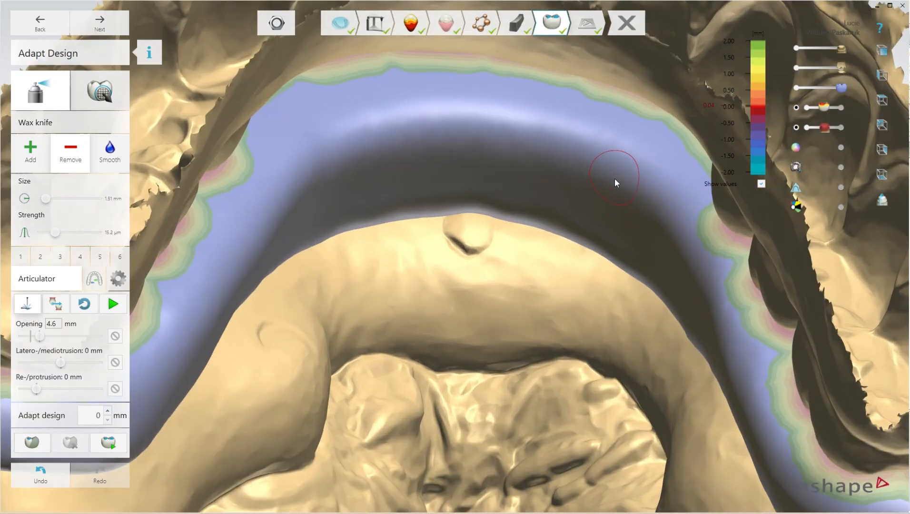
left_click_drag(55, 233, 75, 233)
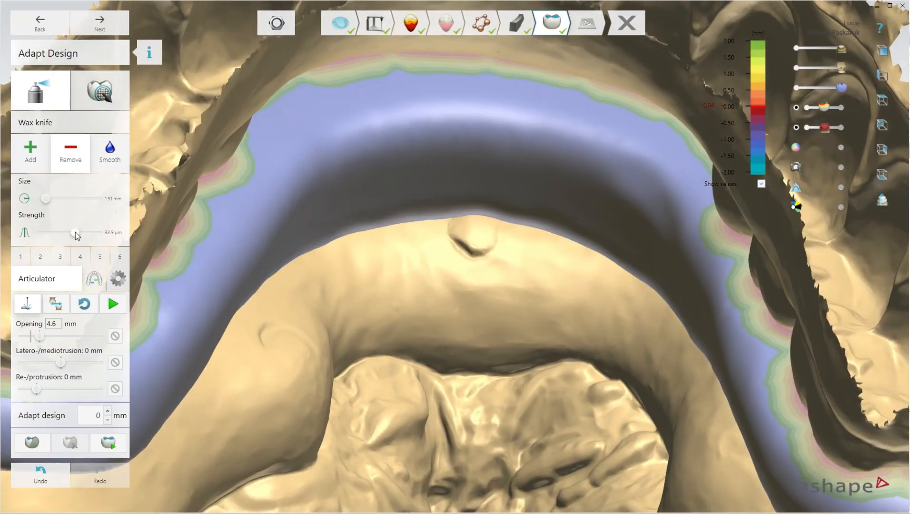
mouse_move(555, 135)
left_mouse_down()
mouse_move(434, 120)
mouse_move(378, 134)
mouse_move(498, 117)
mouse_move(652, 186)
mouse_move(506, 114)
mouse_move(375, 158)
mouse_move(621, 189)
mouse_move(485, 162)
mouse_move(485, 181)
mouse_move(508, 150)
left_mouse_up()
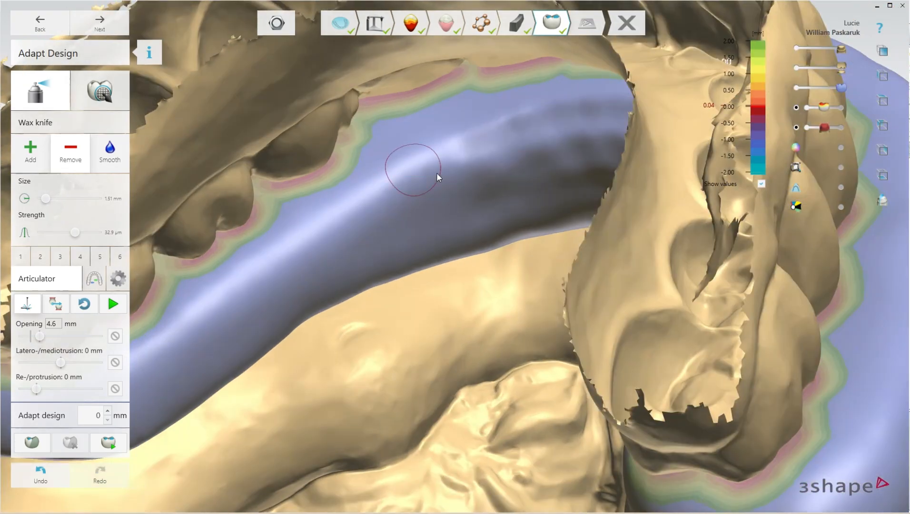
mouse_move(437, 172)
left_mouse_down()
mouse_move(367, 220)
mouse_move(560, 122)
mouse_move(494, 135)
mouse_move(385, 199)
mouse_move(581, 144)
mouse_move(355, 219)
mouse_move(293, 254)
mouse_move(366, 240)
mouse_move(222, 325)
mouse_move(320, 294)
mouse_move(393, 203)
mouse_move(401, 213)
mouse_move(388, 214)
mouse_move(479, 173)
left_mouse_up()
Extend the wax removal along the palatal surface from behind the front teeth toward the back teeth on both sides.
scroll(489, 200, "down", 3)
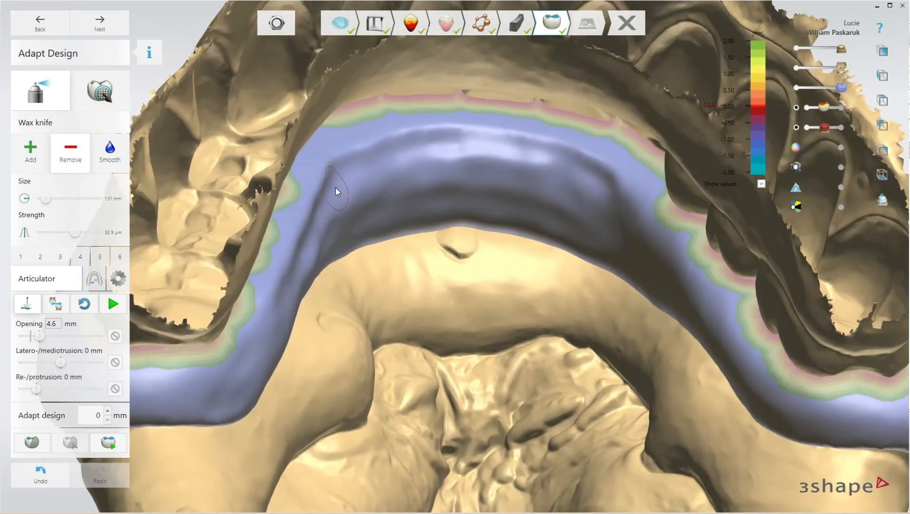
mouse_move(335, 187)
left_mouse_down()
mouse_move(374, 153)
mouse_move(460, 138)
mouse_move(337, 180)
left_mouse_up()
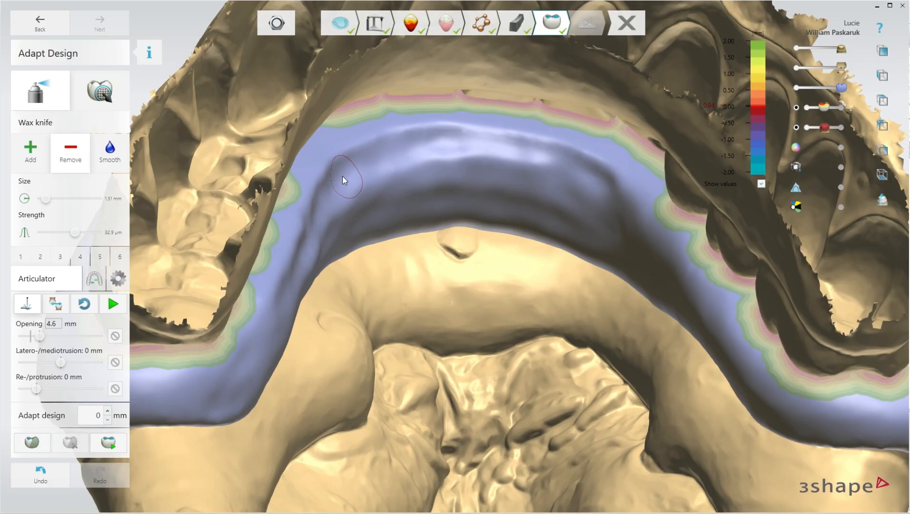
right_click_drag(342, 176, 353, 176)
left_click_drag(353, 175, 411, 141)
mouse_move(411, 141)
right_mouse_down()
mouse_move(536, 213)
mouse_move(504, 165)
right_mouse_up()
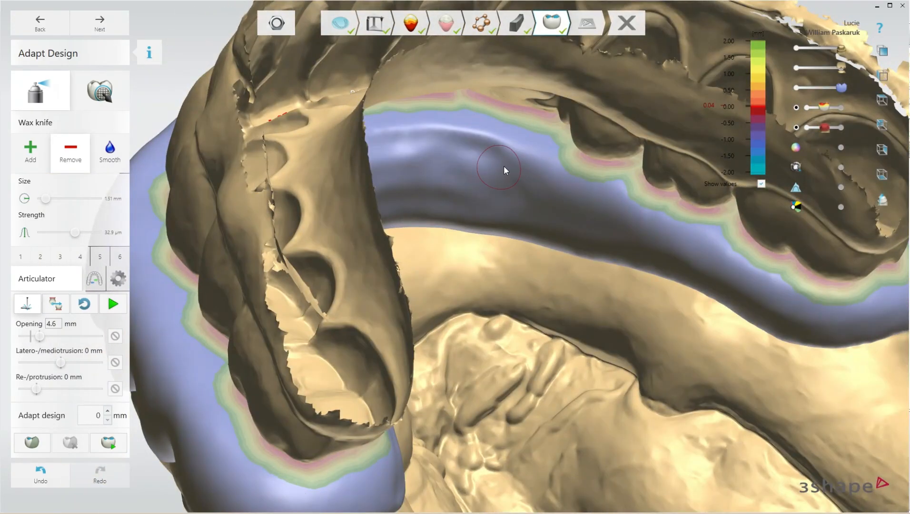
left_click_drag(503, 166, 589, 204)
left_click_drag(683, 256, 815, 325)
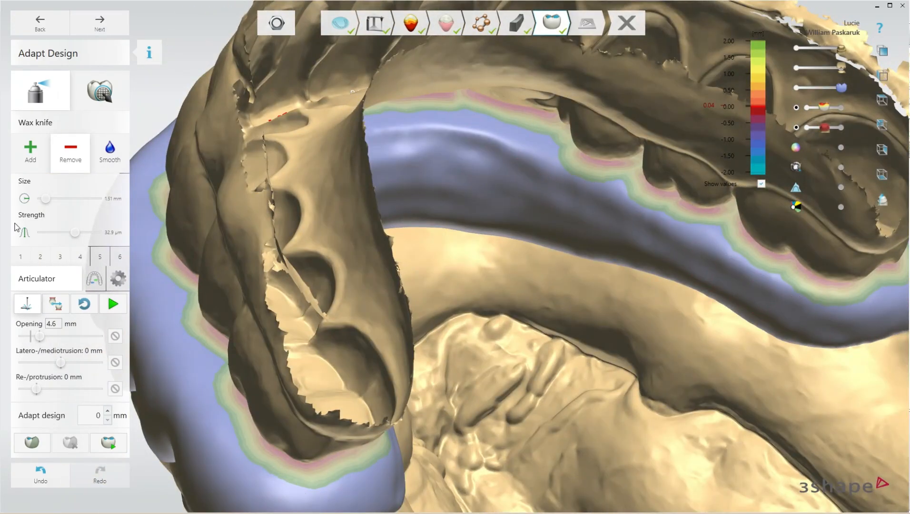
Thin the palatal surface from the back teeth of one side to the other with a size of 2.37 mm and a strength of 26.7 µm.
left_click(69, 232)
left_click_drag(46, 198, 52, 198)
mouse_move(785, 319)
left_mouse_down()
mouse_move(770, 314)
mouse_move(803, 330)
mouse_move(657, 262)
left_mouse_up()
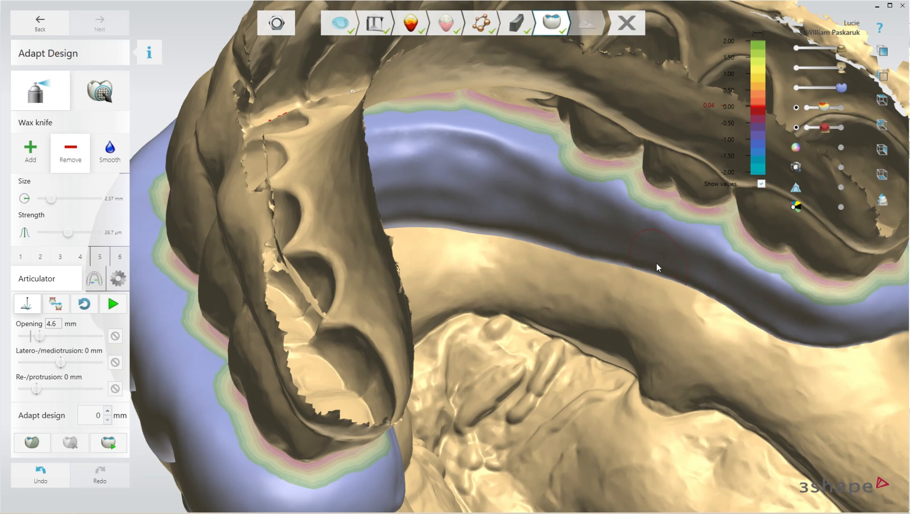
right_click_drag(656, 262, 640, 253)
mouse_move(639, 254)
left_mouse_down()
mouse_move(490, 208)
mouse_move(373, 222)
mouse_move(443, 244)
mouse_move(412, 265)
mouse_move(444, 206)
mouse_move(588, 233)
mouse_move(359, 244)
mouse_move(485, 232)
left_mouse_up()
right_click_drag(484, 232, 375, 245)
mouse_move(375, 245)
left_mouse_down()
mouse_move(613, 245)
mouse_move(497, 221)
mouse_move(365, 276)
mouse_move(494, 261)
mouse_move(171, 402)
left_mouse_up()
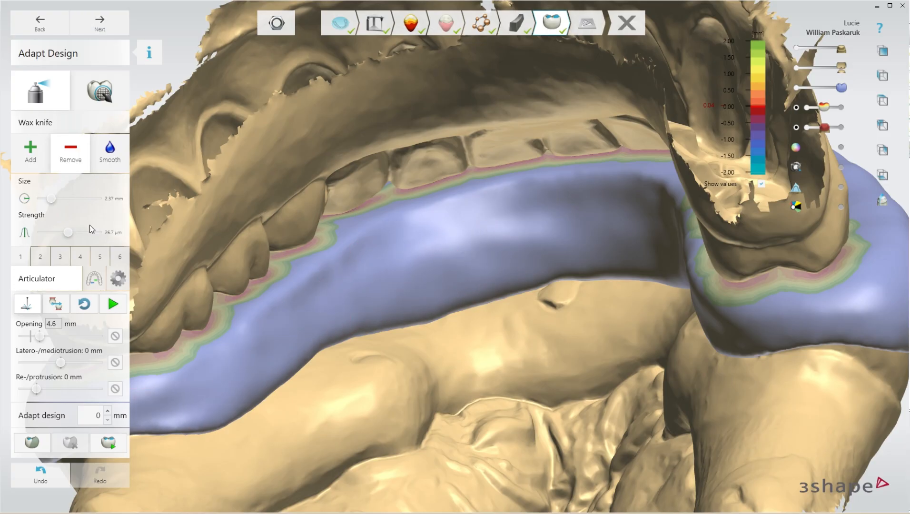
Smooth the thinned palatal surface from the back teeth around the front with a size of 2.37 mm and a strength of 0.74.
left_click(104, 157)
left_click(22, 156)
left_click(112, 157)
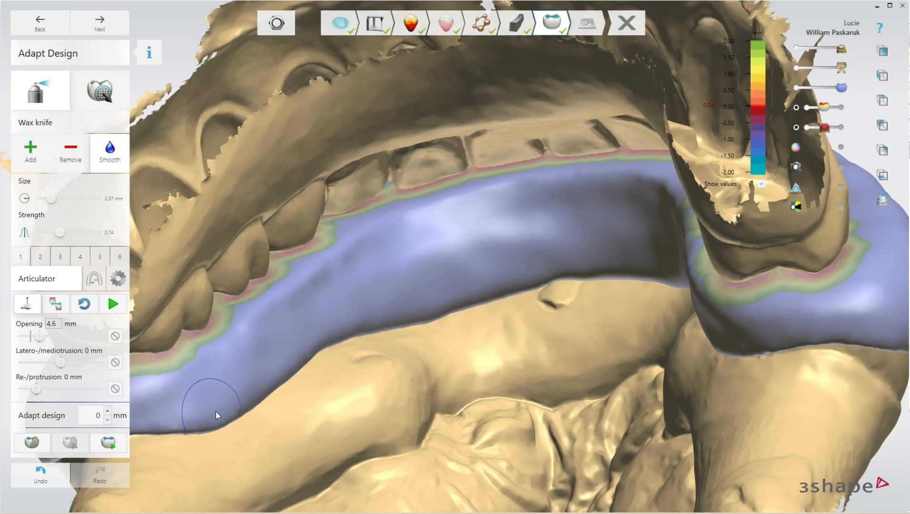
mouse_move(205, 403)
left_mouse_down()
mouse_move(191, 406)
mouse_move(278, 340)
mouse_move(319, 293)
mouse_move(292, 303)
mouse_move(358, 307)
mouse_move(421, 256)
mouse_move(584, 200)
mouse_move(425, 275)
left_mouse_up()
right_click_drag(426, 274, 543, 238)
mouse_move(477, 227)
left_mouse_down()
mouse_move(620, 240)
mouse_move(804, 301)
mouse_move(652, 281)
mouse_move(574, 242)
mouse_move(643, 255)
left_mouse_up()
Blend the remaining unevenness on the palatal surface behind the front teeth and along the back teeth with the smoothing knife.
scroll(643, 256, "up", 2)
right_click_drag(643, 256, 669, 280)
left_click_drag(669, 280, 487, 249)
right_click_drag(486, 250, 395, 264)
mouse_move(394, 264)
left_mouse_down()
mouse_move(408, 232)
mouse_move(493, 185)
mouse_move(481, 221)
mouse_move(389, 202)
mouse_move(438, 265)
left_mouse_up()
mouse_move(438, 265)
right_mouse_down()
mouse_move(518, 348)
mouse_move(453, 126)
right_mouse_up()
mouse_move(453, 126)
left_mouse_down()
mouse_move(337, 227)
mouse_move(490, 132)
mouse_move(586, 178)
mouse_move(528, 223)
left_mouse_up()
scroll(529, 224, "down", 2)
mouse_move(528, 224)
right_mouse_down()
mouse_move(541, 188)
mouse_move(457, 196)
right_mouse_up()
left_click_drag(457, 196, 448, 195)
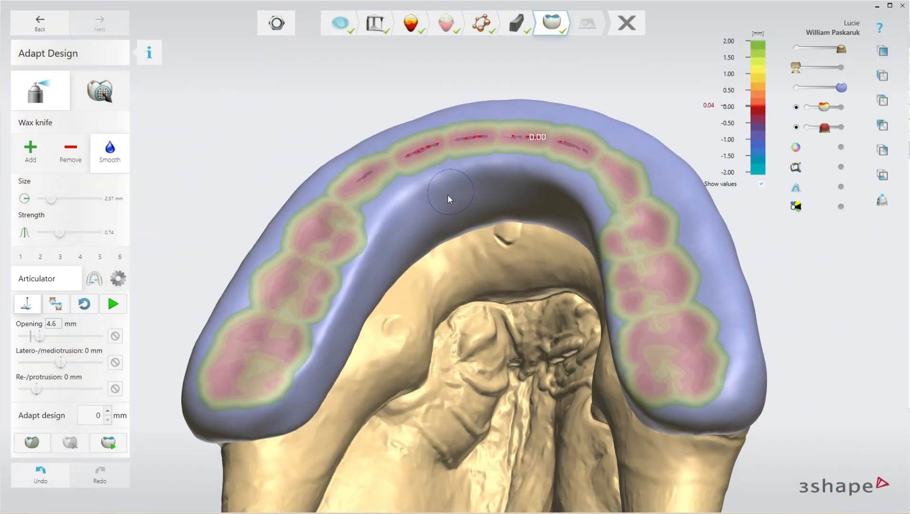
left_click_drag(406, 264, 412, 286)
mouse_move(412, 286)
right_mouse_down()
mouse_move(420, 323)
mouse_move(487, 235)
right_mouse_up()
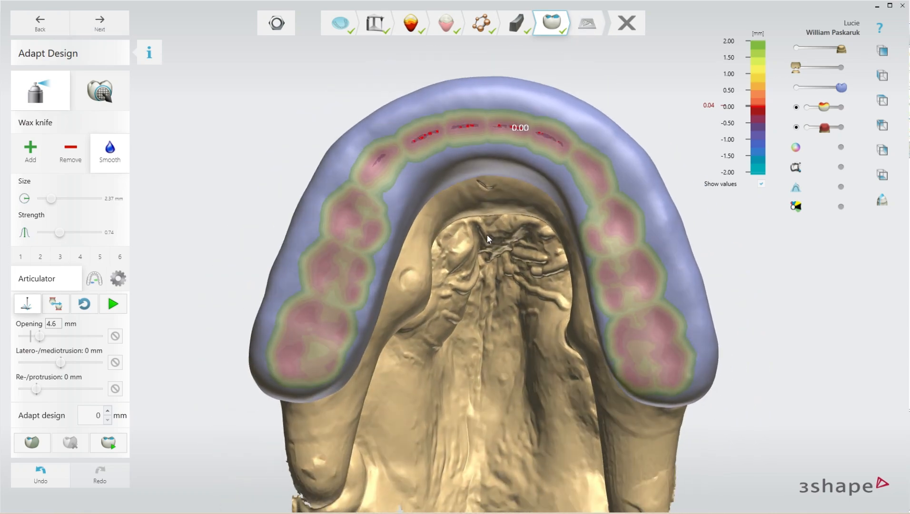
Draw a diagonal cross section through the back teeth and move it forward to check the splint's thickness.
key("c")
left_click_drag(256, 221, 609, 435)
scroll(839, 427, "up", 3)
mouse_move(482, 363)
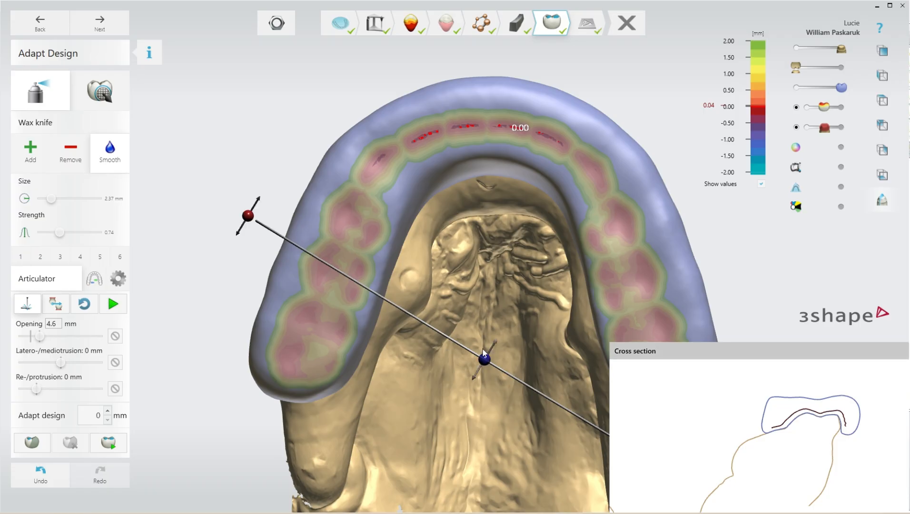
left_click_drag(485, 372, 558, 288)
key("c")
Draw a new cross section through the rearmost molars, move it forward through the arch to check the thickness, and close it.
key("c")
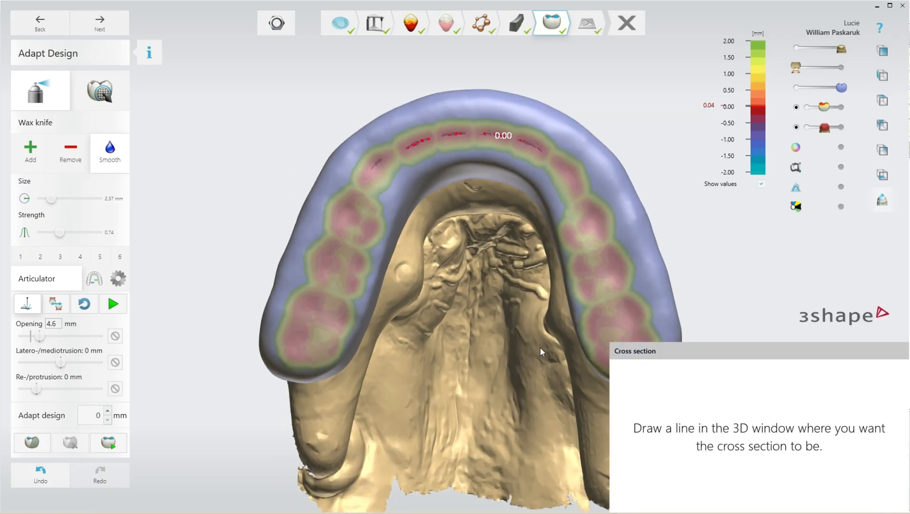
left_click_drag(540, 348, 700, 318)
mouse_move(470, 374)
left_click_drag(483, 366, 488, 323)
scroll(672, 386, "up", 4)
mouse_move(442, 328)
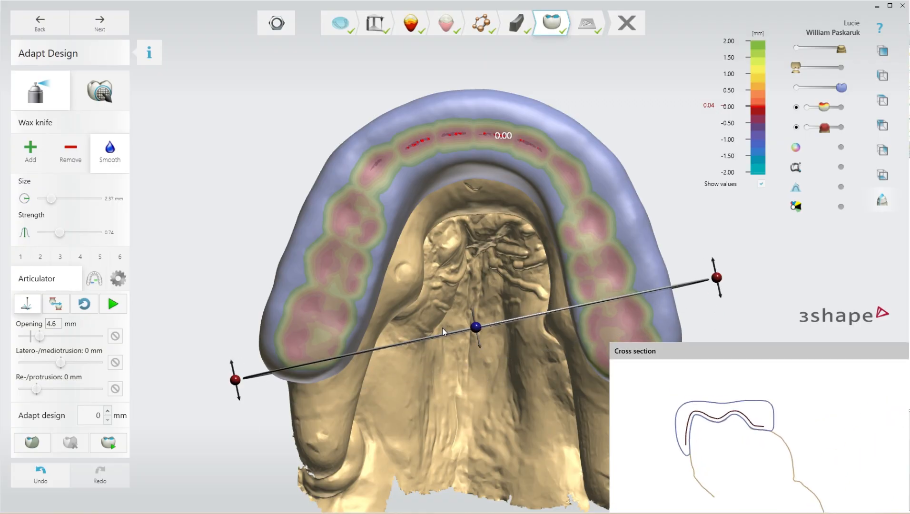
left_click_drag(481, 331, 456, 194)
key("Escape")
scroll(477, 280, "down", 4)
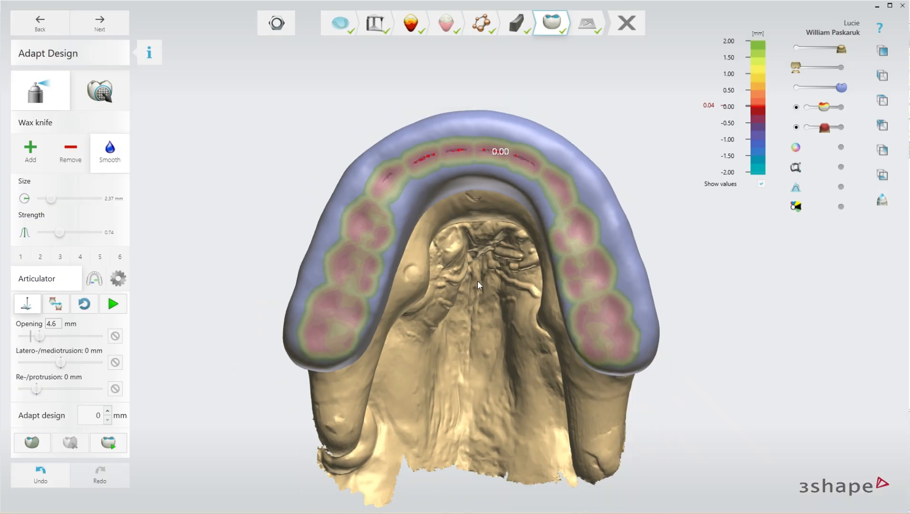
Add wax on one rearmost molar at a strength of 16.0 µm, and smooth the palatal surface behind the front teeth at 1.02.
scroll(426, 215, "up", 3)
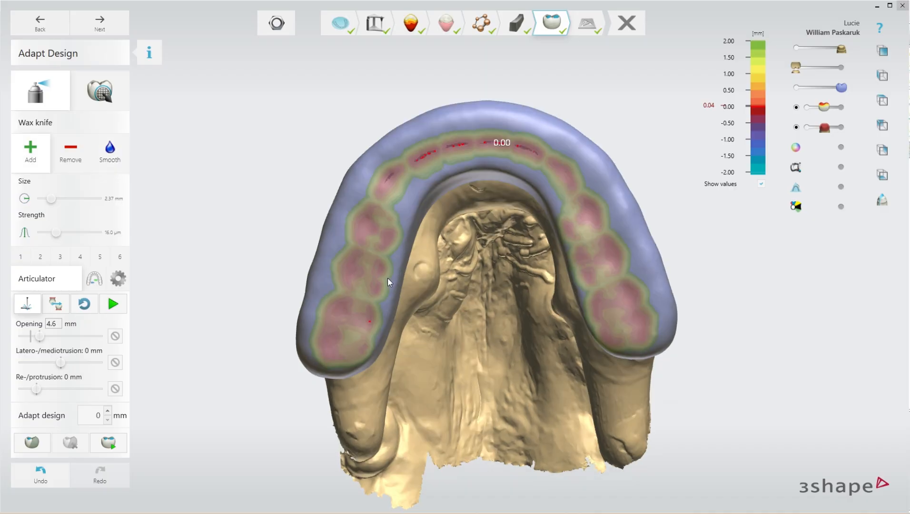
scroll(387, 279, "up", 2)
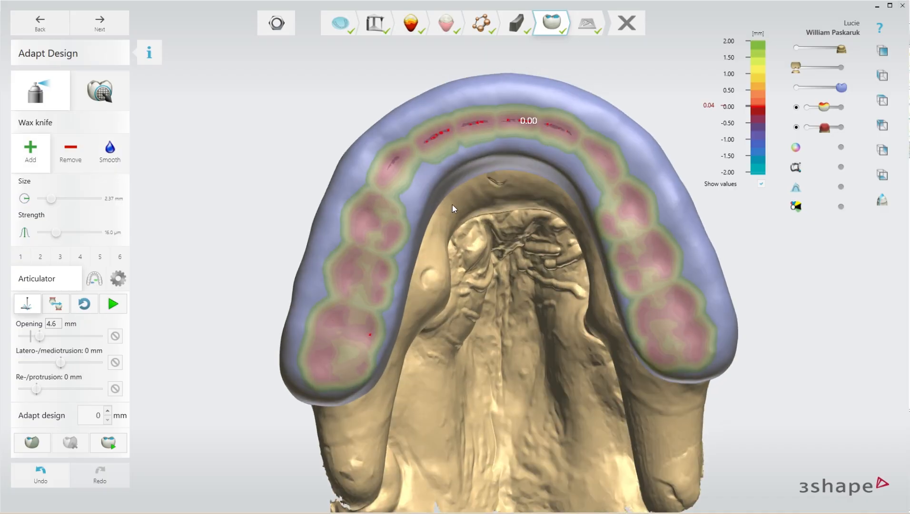
scroll(453, 205, "up", 3)
right_click_drag(511, 184, 514, 109)
left_click(122, 157)
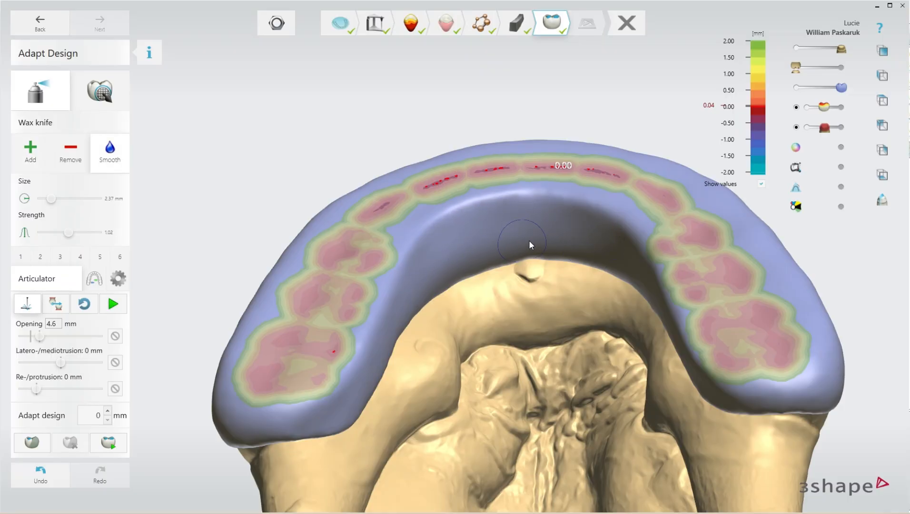
Smooth the splint's outer surface along the back teeth of one side with a size of 4.39 mm and a strength of 0.43.
right_click_drag(530, 247, 396, 339)
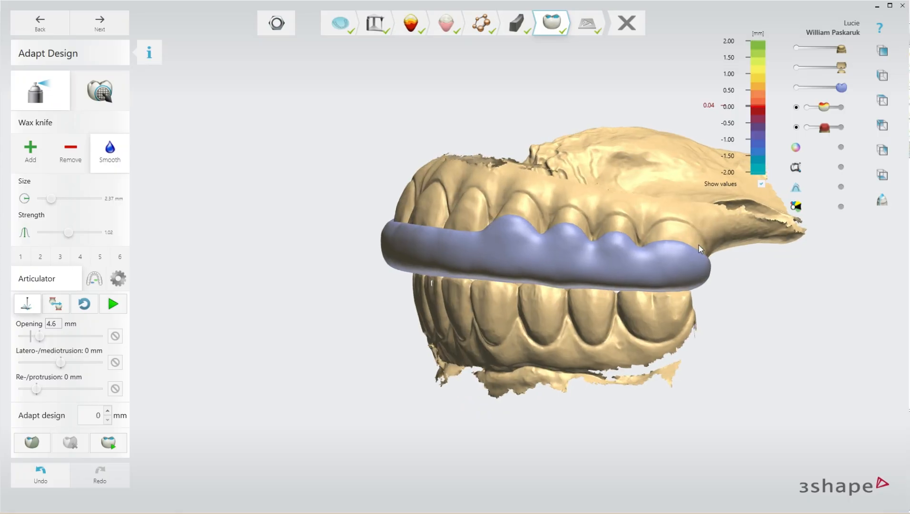
scroll(664, 250, "up", 3)
left_click(50, 232)
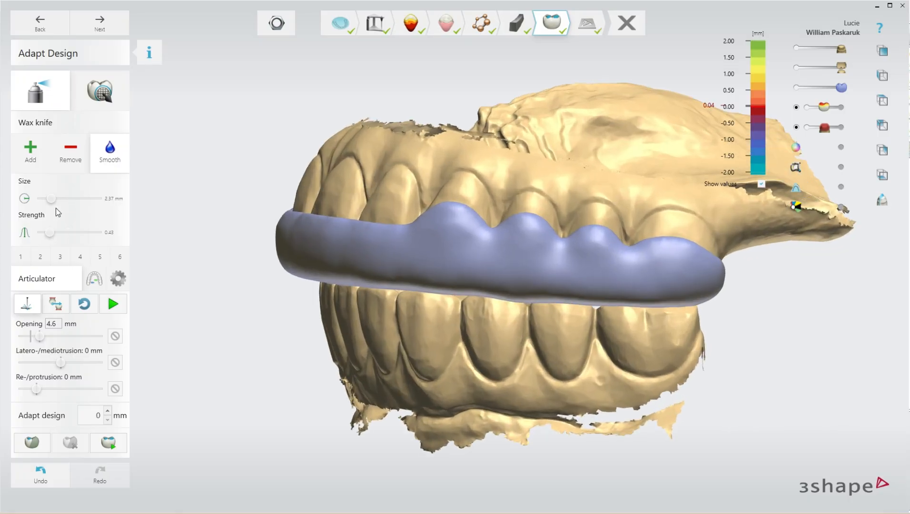
left_click(63, 198)
mouse_move(632, 266)
left_mouse_down()
mouse_move(594, 252)
mouse_move(715, 274)
mouse_move(365, 240)
mouse_move(511, 263)
left_mouse_up()
right_click_drag(511, 262, 595, 254)
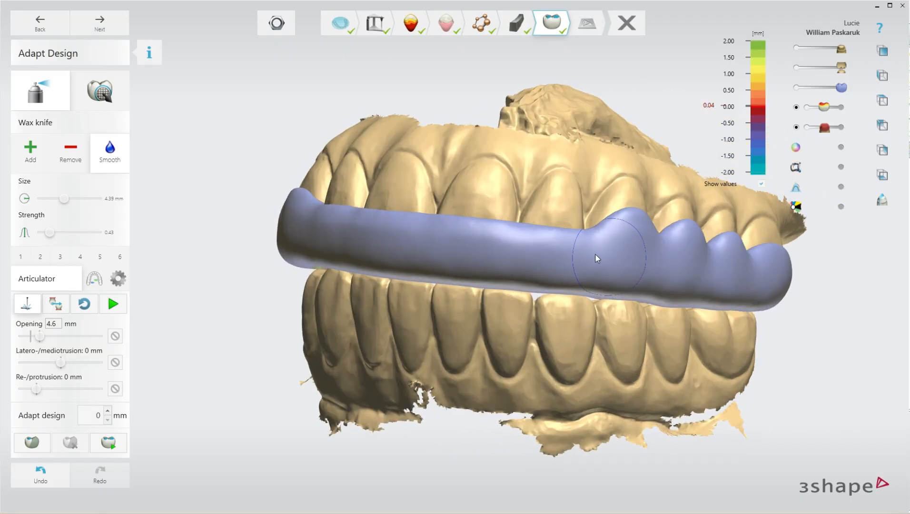
Smooth the outer surface across the front and along the other side's back teeth, and proceed to the next design stage.
left_click_drag(595, 254, 364, 233)
right_click_drag(364, 232, 661, 250)
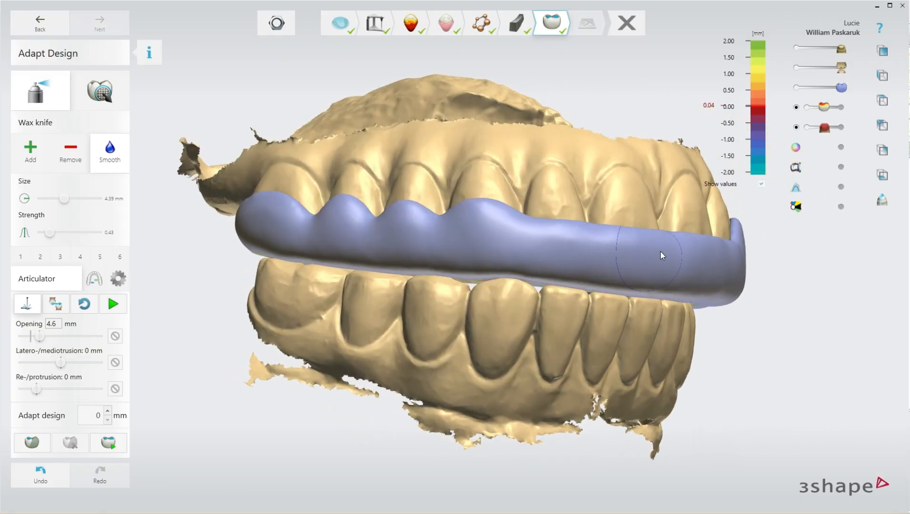
mouse_move(661, 251)
left_mouse_down()
mouse_move(422, 225)
mouse_move(219, 219)
left_mouse_up()
mouse_move(219, 219)
right_mouse_down()
mouse_move(590, 292)
mouse_move(526, 300)
mouse_move(461, 291)
mouse_move(507, 292)
mouse_move(398, 149)
mouse_move(376, 186)
mouse_move(371, 165)
right_mouse_up()
left_click(105, 21)
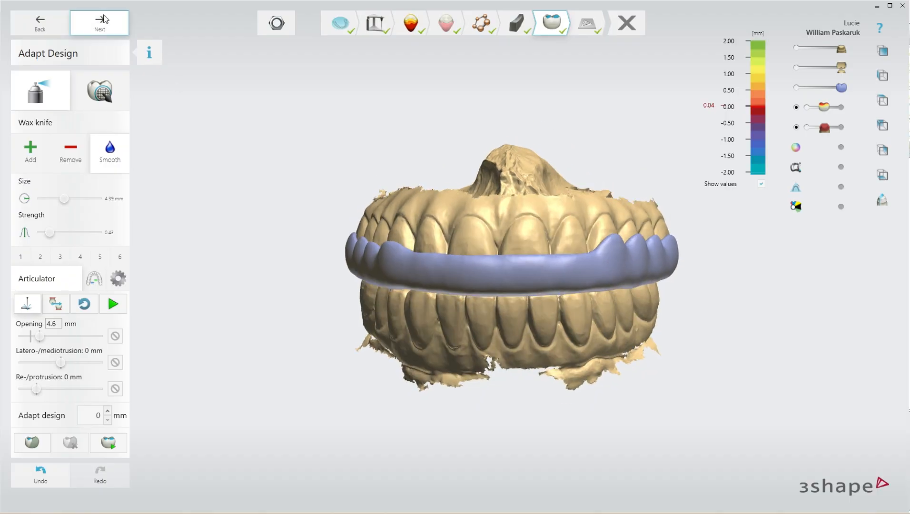